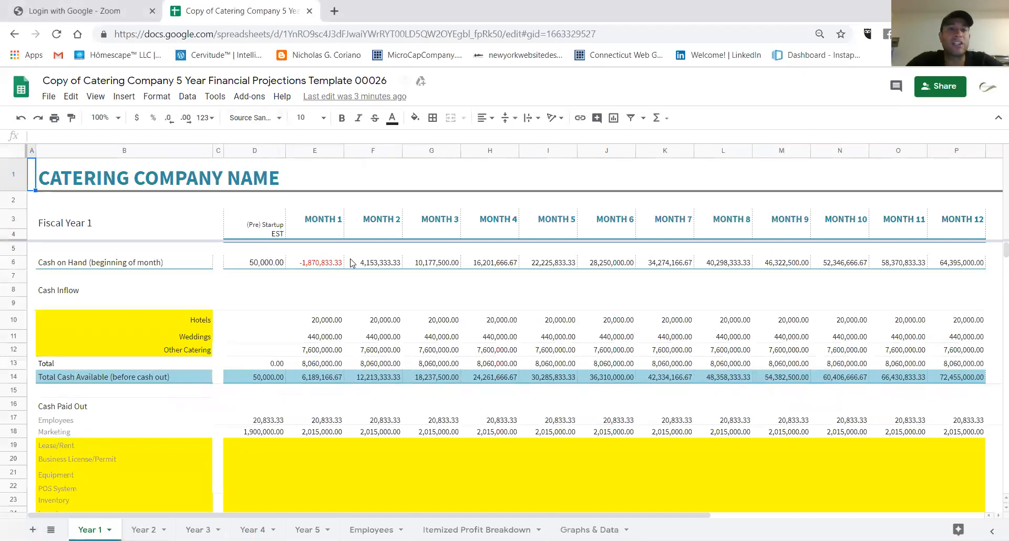
# Step: Examine the Year 1 sheet's Cash Inflow rows, the month columns and the Pre Startup column
pyautogui.scroll(-10, 411, 371)
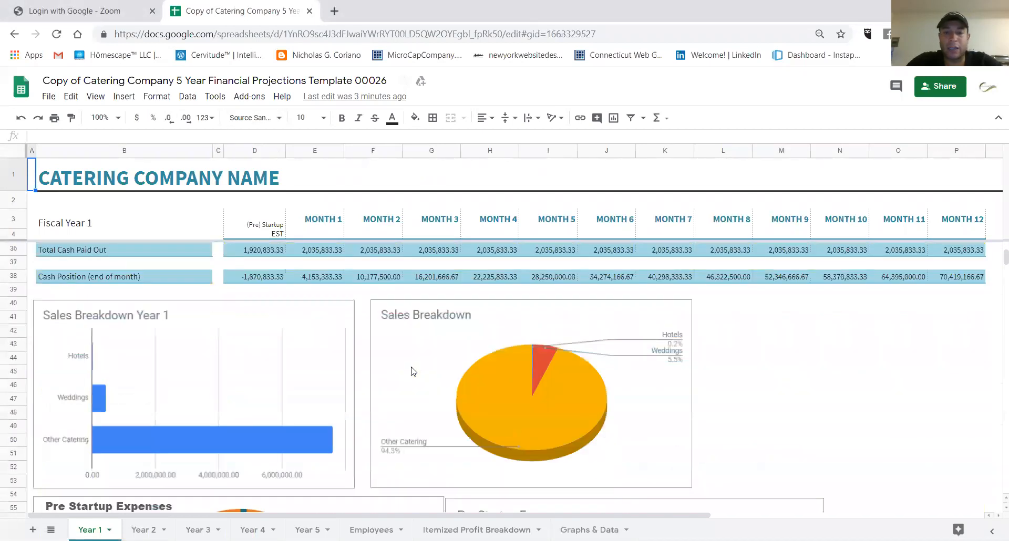
pyautogui.scroll(4, 411, 371)
pyautogui.scroll(6, 411, 371)
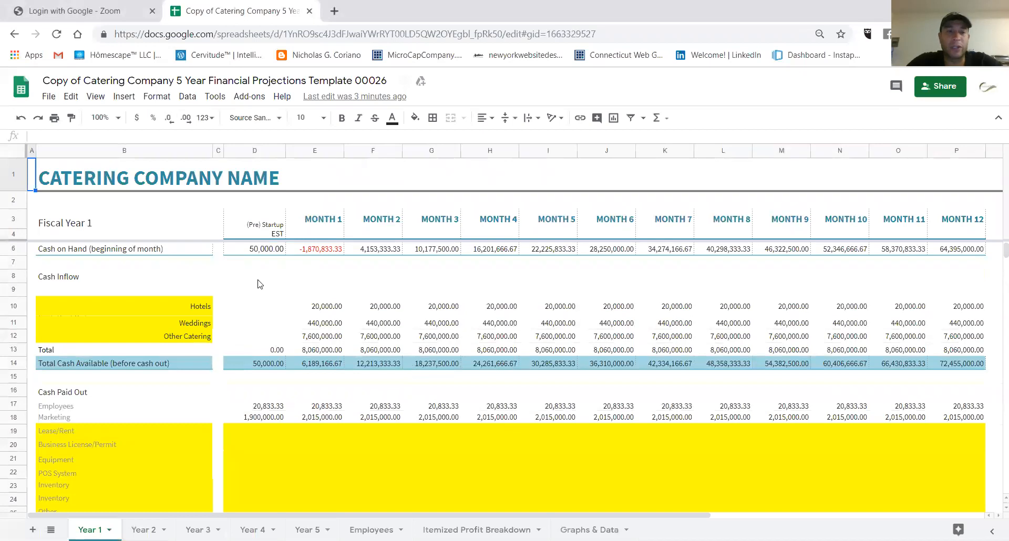
pyautogui.scroll(1, 257, 284)
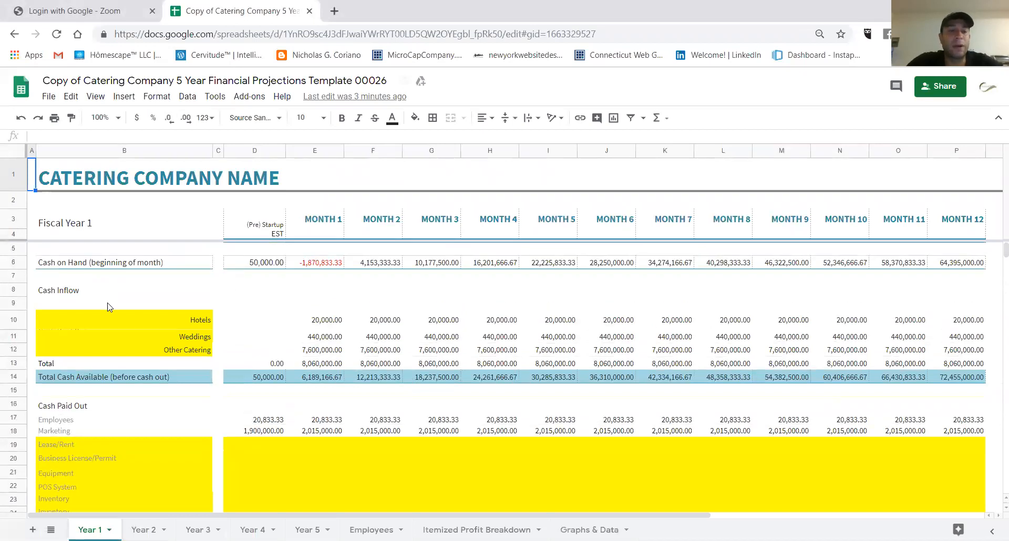
pyautogui.moveTo(15, 304); pyautogui.dragTo(11, 337)
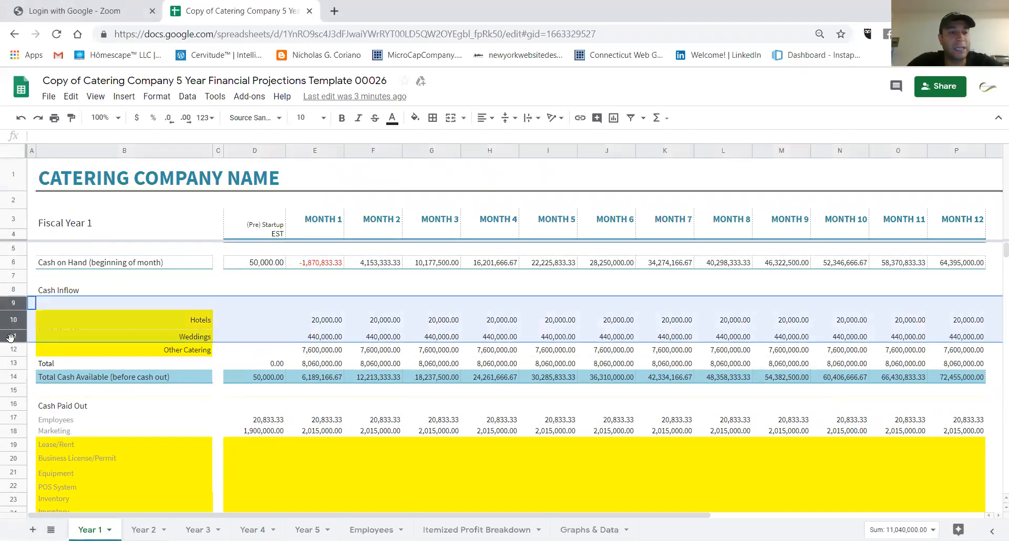
pyautogui.click(13, 349)
pyautogui.moveTo(14, 306); pyautogui.dragTo(15, 350)
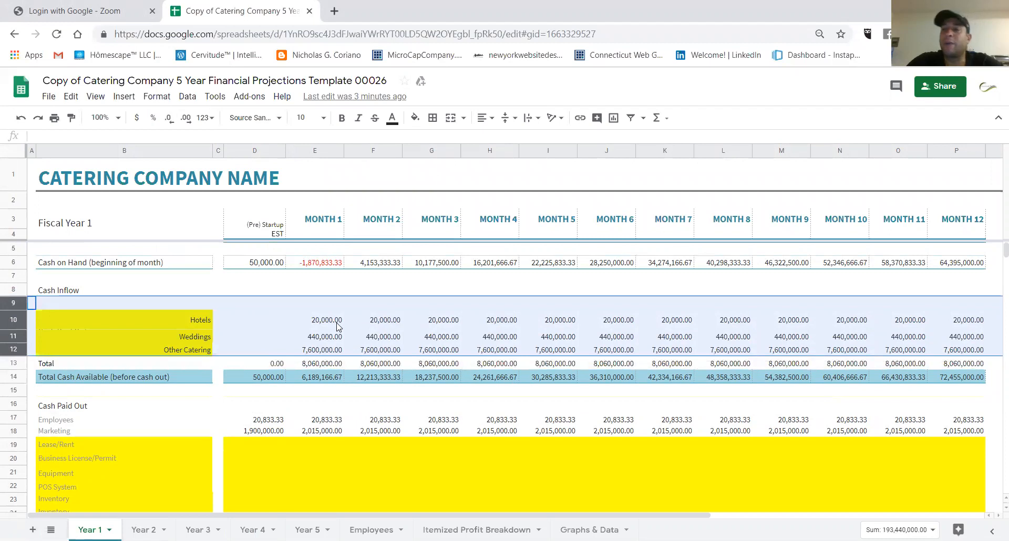
pyautogui.click(332, 219)
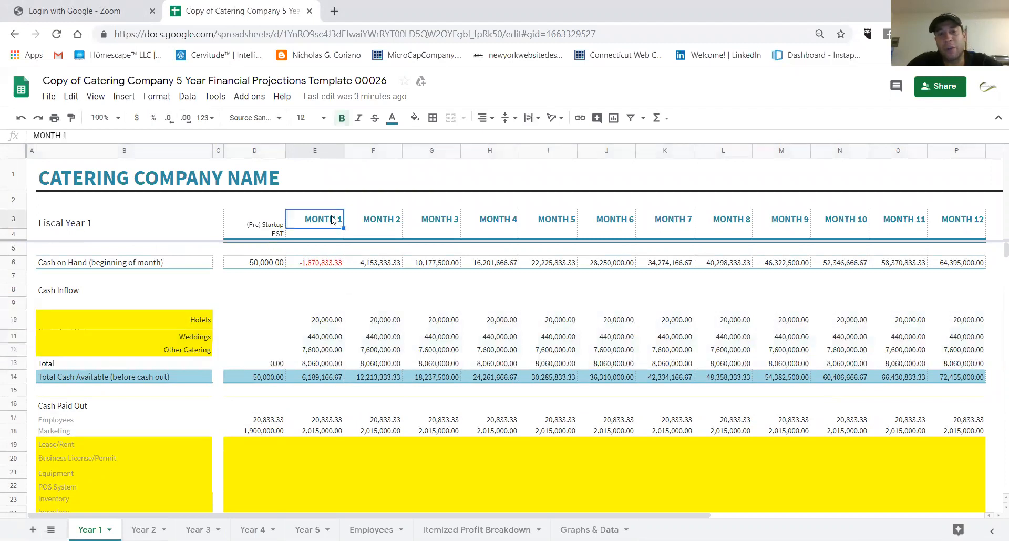
pyautogui.click(319, 150)
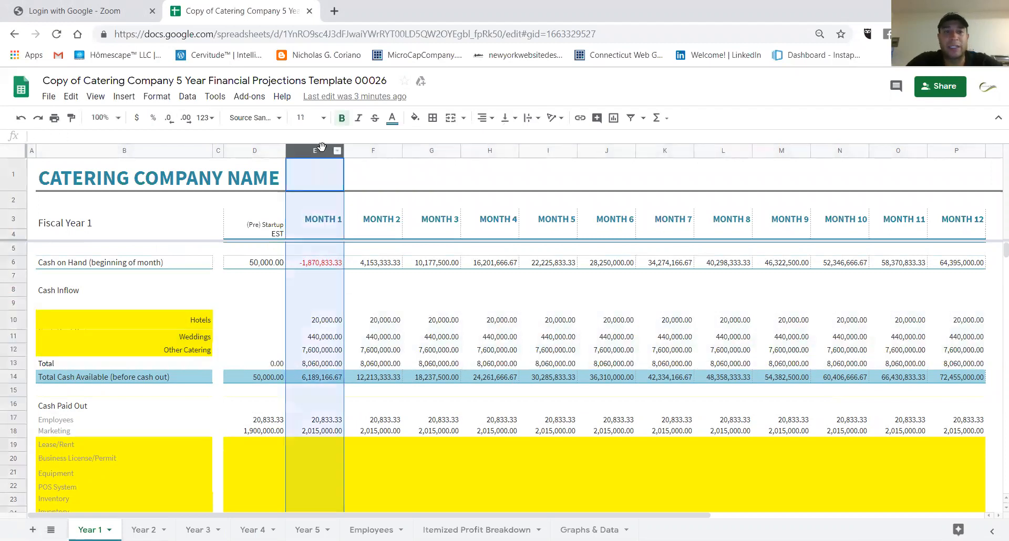
pyautogui.click(373, 151)
pyautogui.click(431, 151)
pyautogui.click(488, 151)
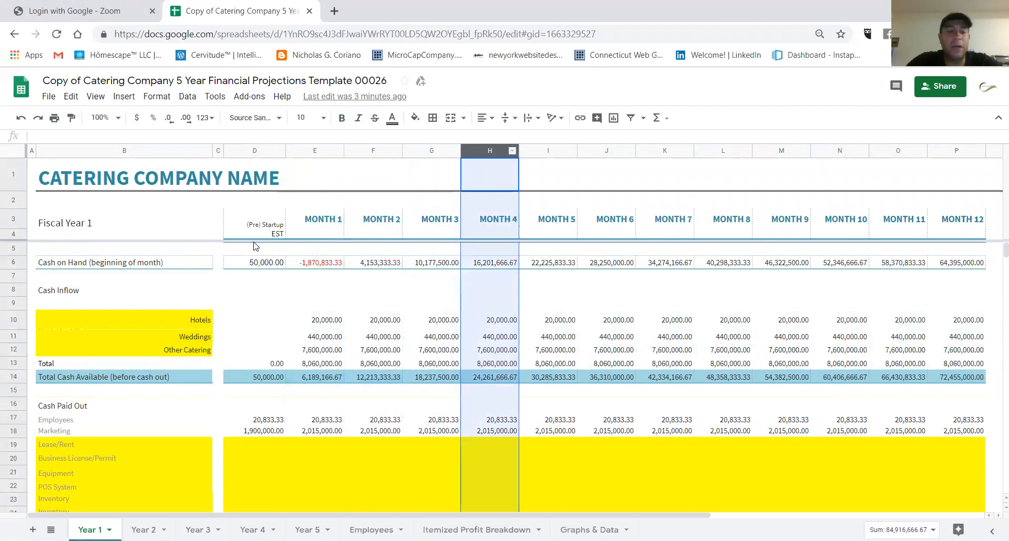
pyautogui.click(255, 152)
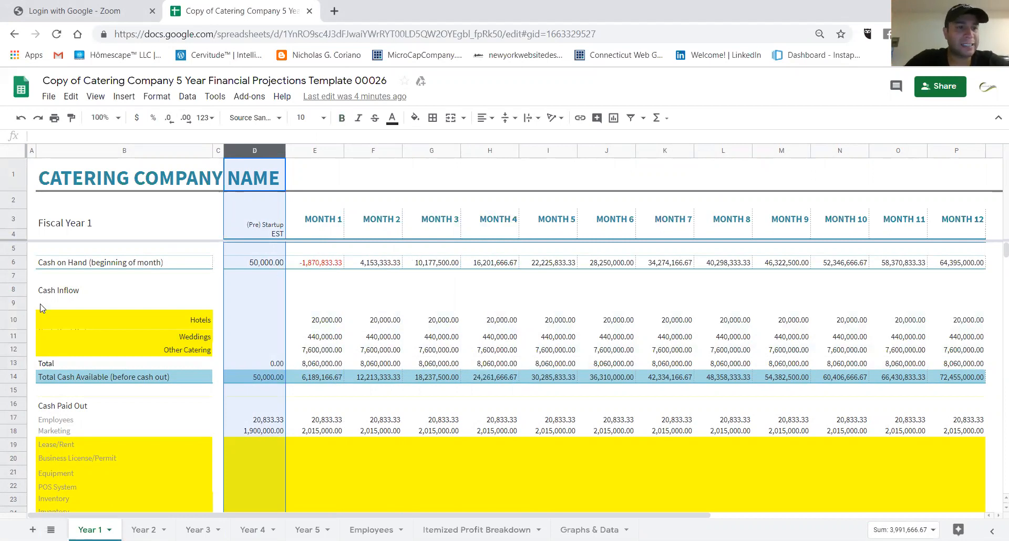
# Step: Review the Year 1 Cash Inflow and Cash Paid Out rows, and inspect the formula behind the Month 1 Hotels revenue
pyautogui.scroll(-1, 45, 316)
pyautogui.click(46, 383)
pyautogui.moveTo(24, 377); pyautogui.dragTo(20, 492)
pyautogui.moveTo(13, 279); pyautogui.dragTo(7, 315)
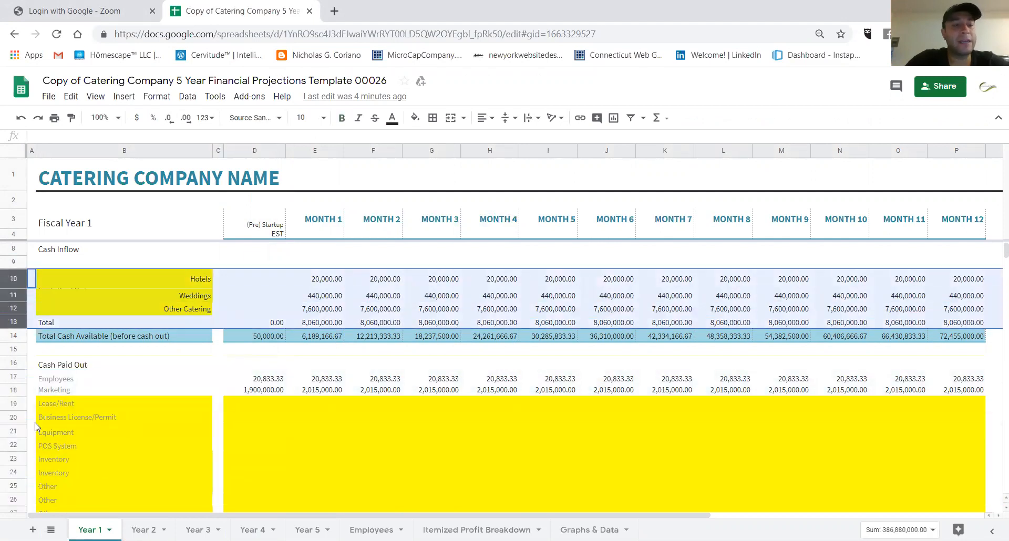
pyautogui.scroll(-2, 31, 410)
pyautogui.scroll(1, 18, 368)
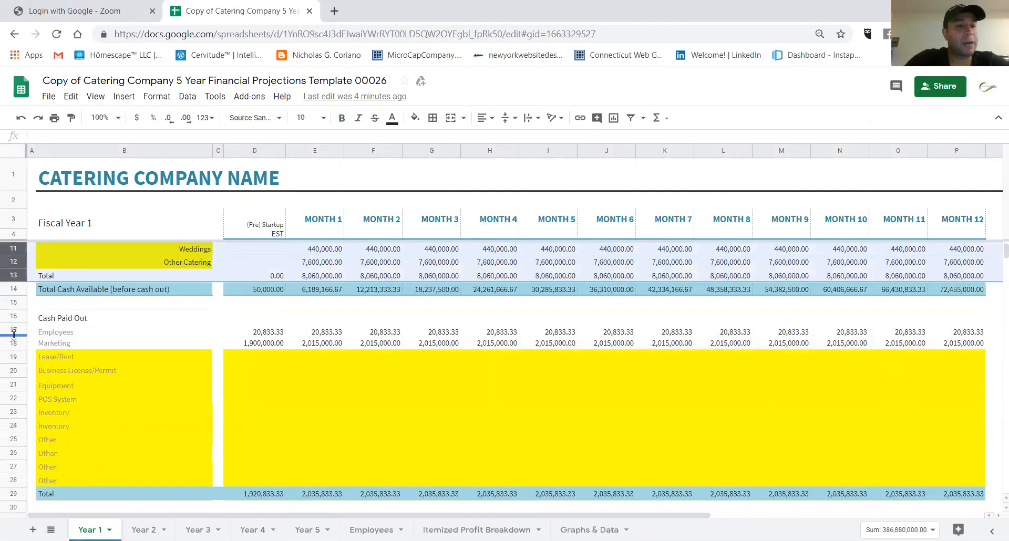
pyautogui.moveTo(12, 331); pyautogui.dragTo(44, 482)
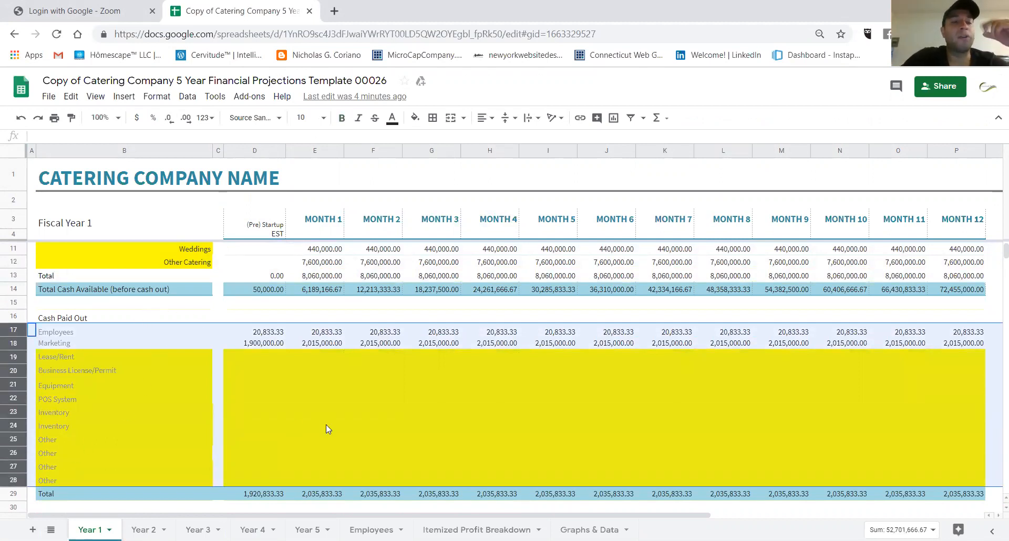
pyautogui.click(328, 412)
pyautogui.scroll(2, 232, 375)
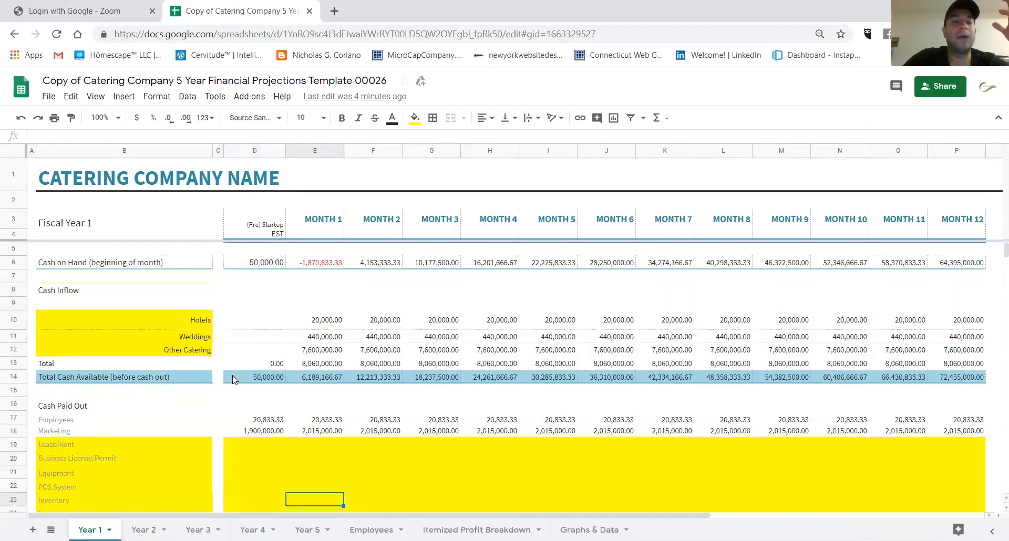
pyautogui.scroll(-1, 232, 375)
pyautogui.click(339, 285)
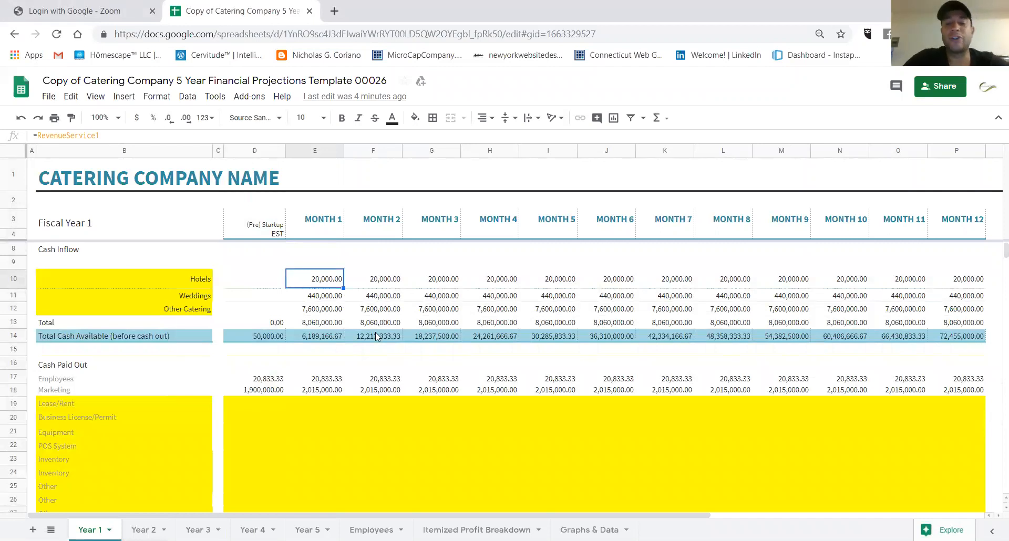
# Step: Look through the Itemized Profit Breakdown, yearly, Employees and Graphs & Data sheets of the projections workbook
pyautogui.click(477, 530)
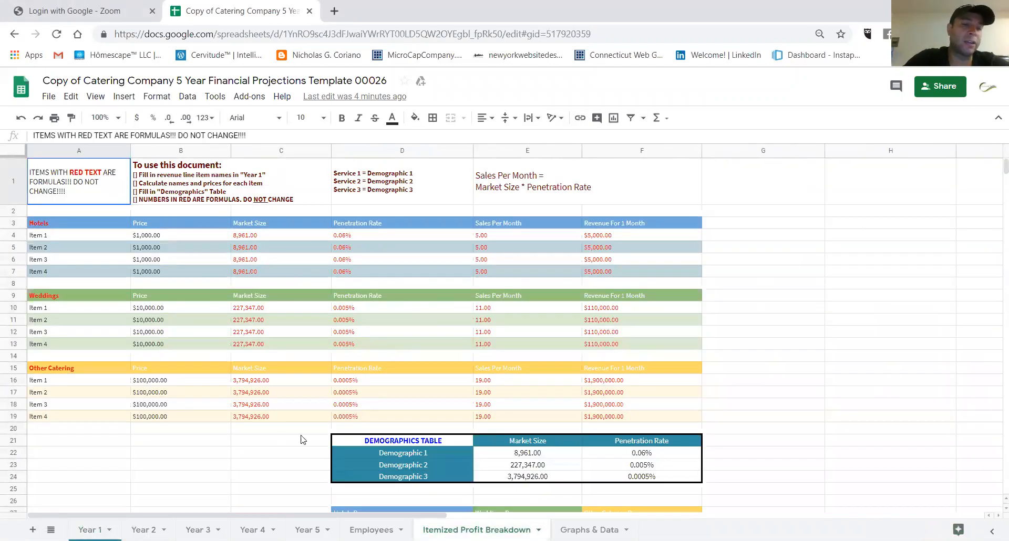
pyautogui.click(91, 530)
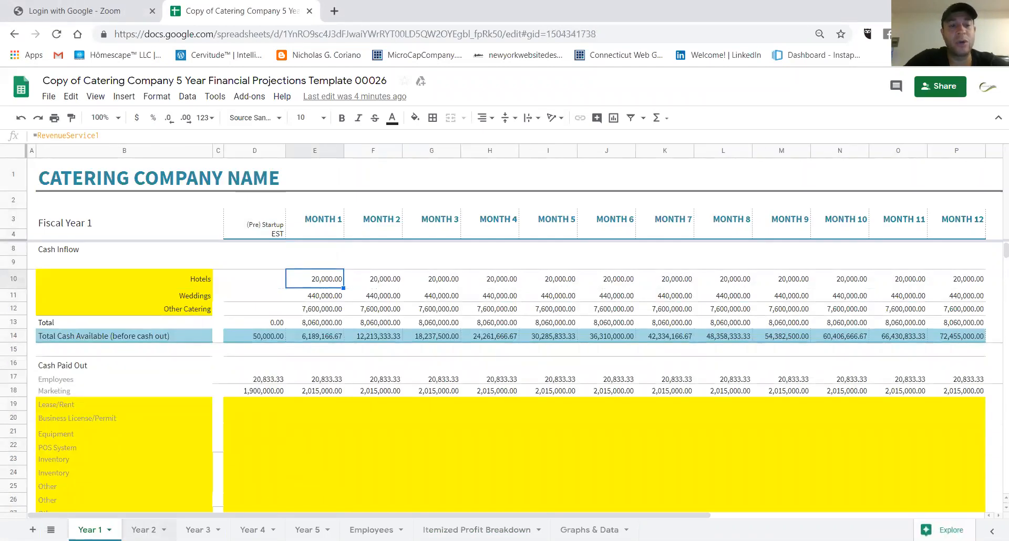
pyautogui.click(144, 530)
pyautogui.click(198, 530)
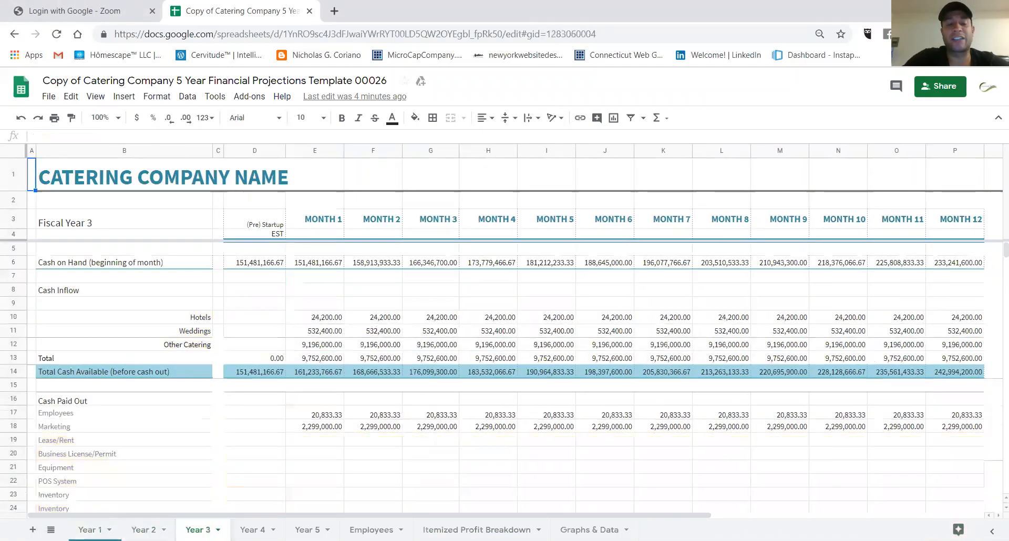
pyautogui.click(252, 530)
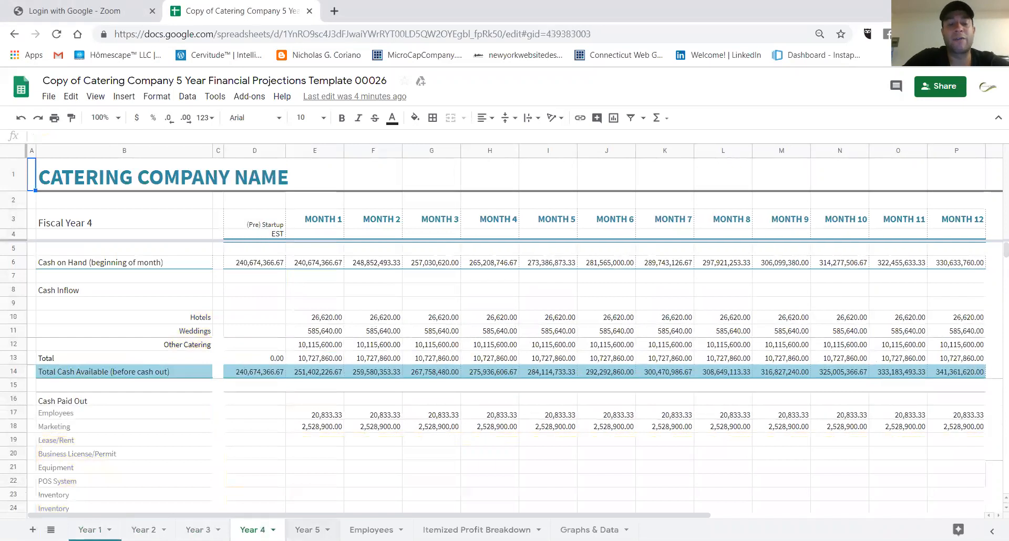
pyautogui.click(307, 531)
pyautogui.click(371, 530)
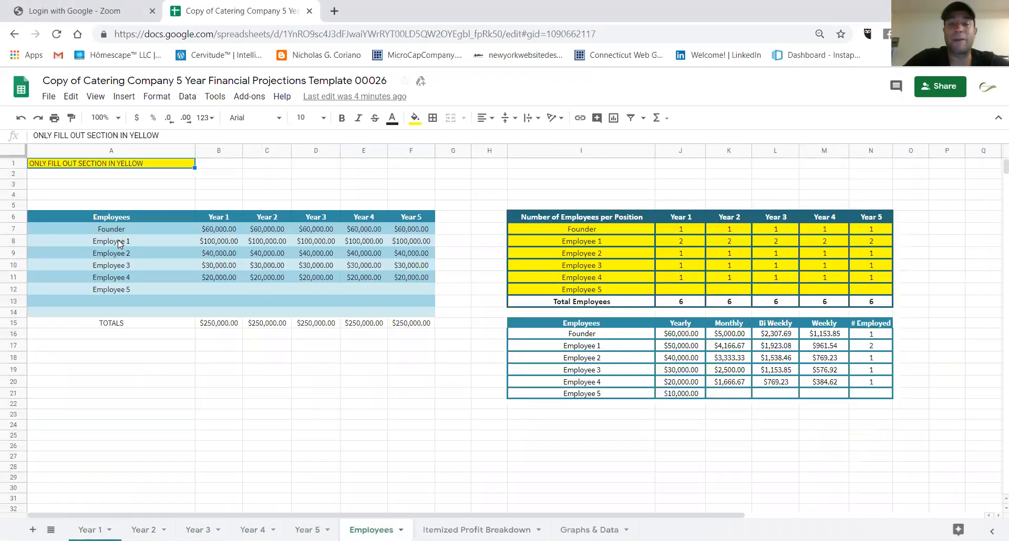
pyautogui.click(476, 530)
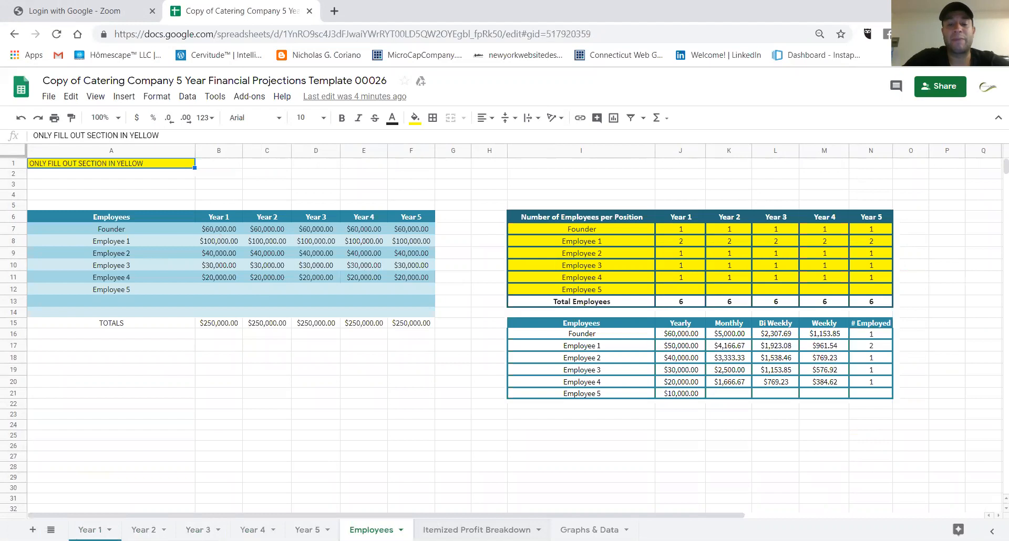
pyautogui.click(578, 530)
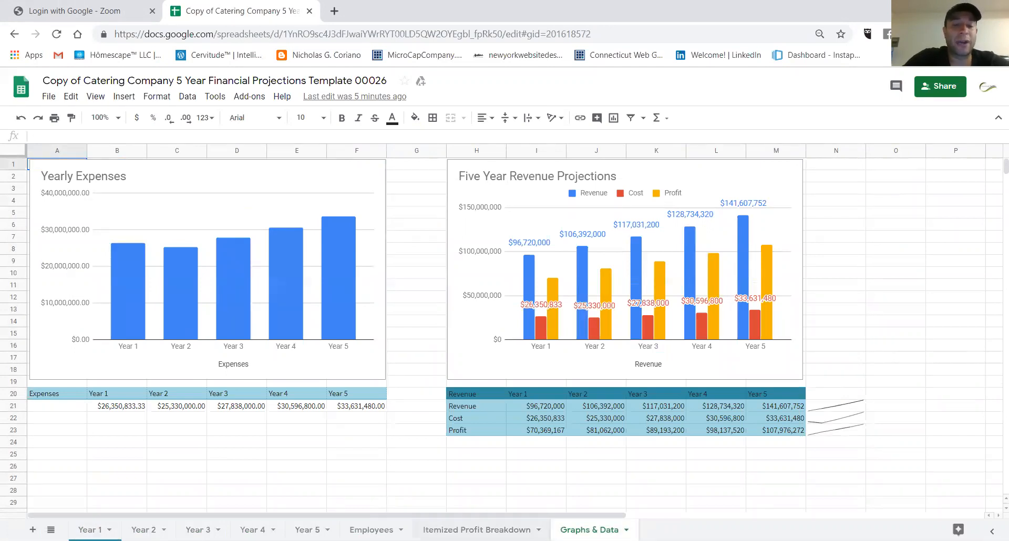
# Step: On the Itemized Profit Breakdown sheet, rename the first three Hotels items to Lunches, Dinners and Appetizer
pyautogui.click(476, 530)
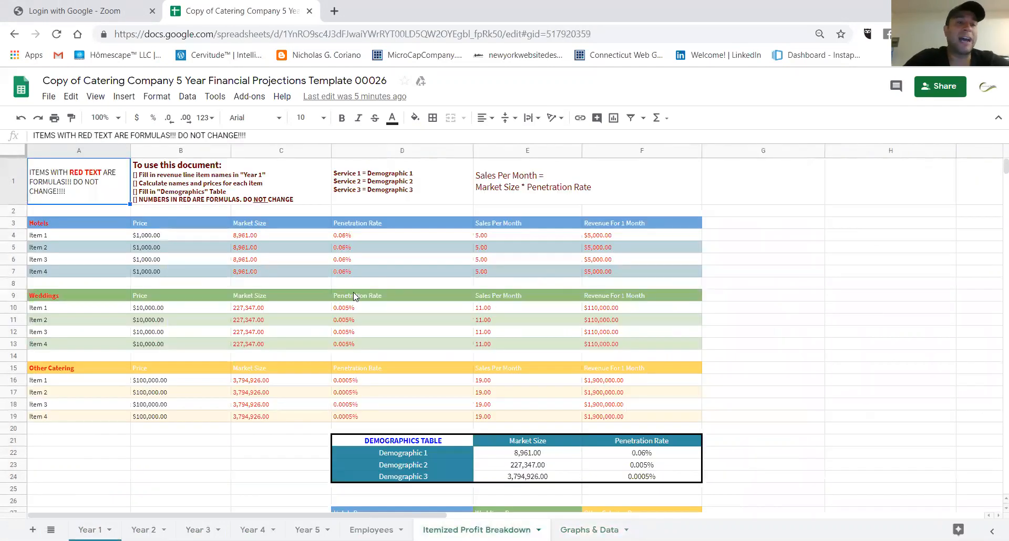
pyautogui.click(40, 236)
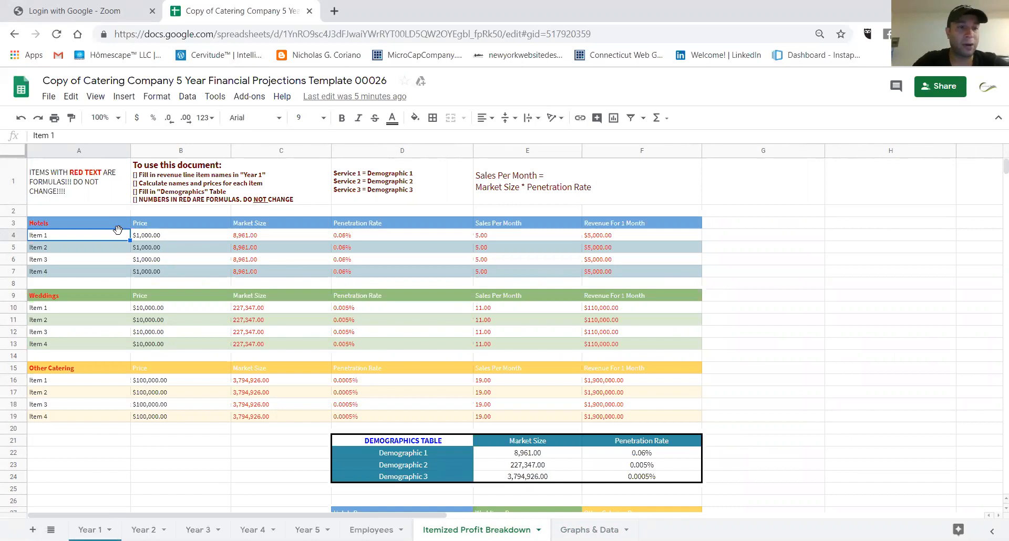
pyautogui.write('Lunch')
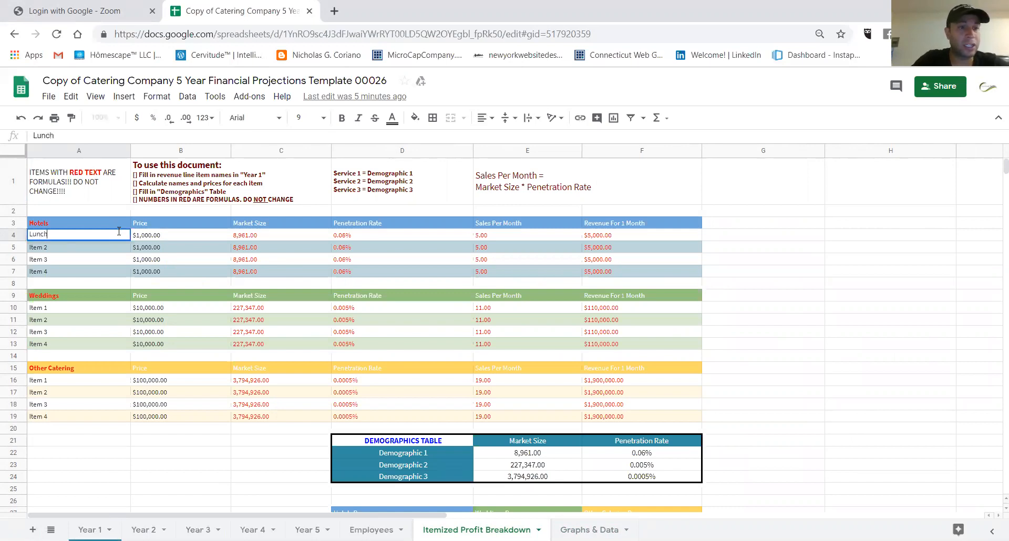
pyautogui.write('es')
pyautogui.press('Return')
pyautogui.write('Dinners')
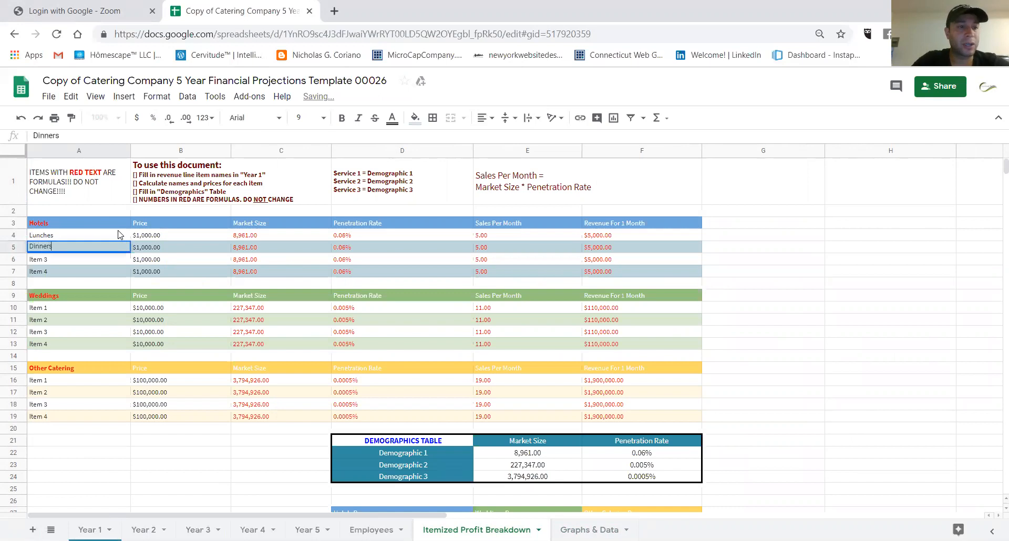
pyautogui.press('Return')
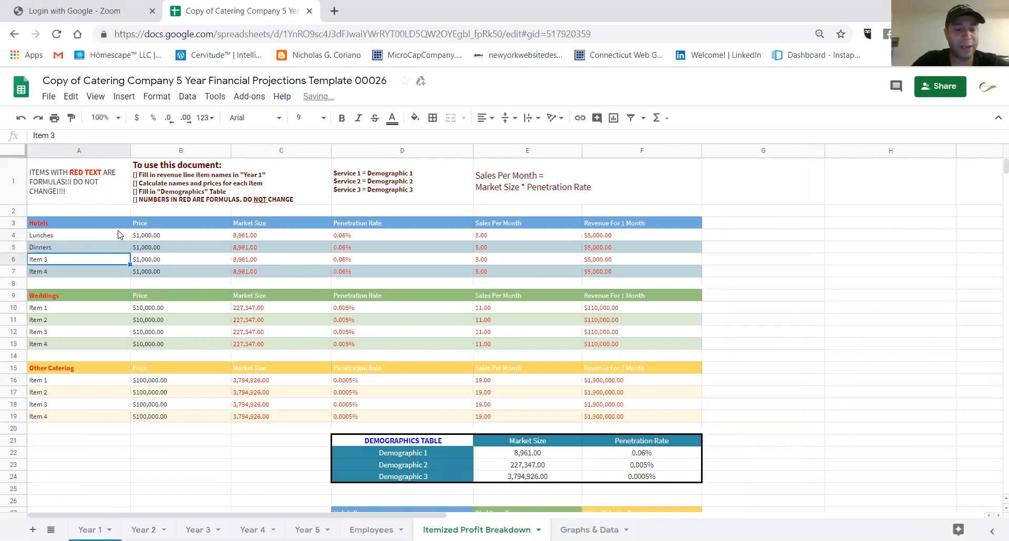
pyautogui.write('Appeti')
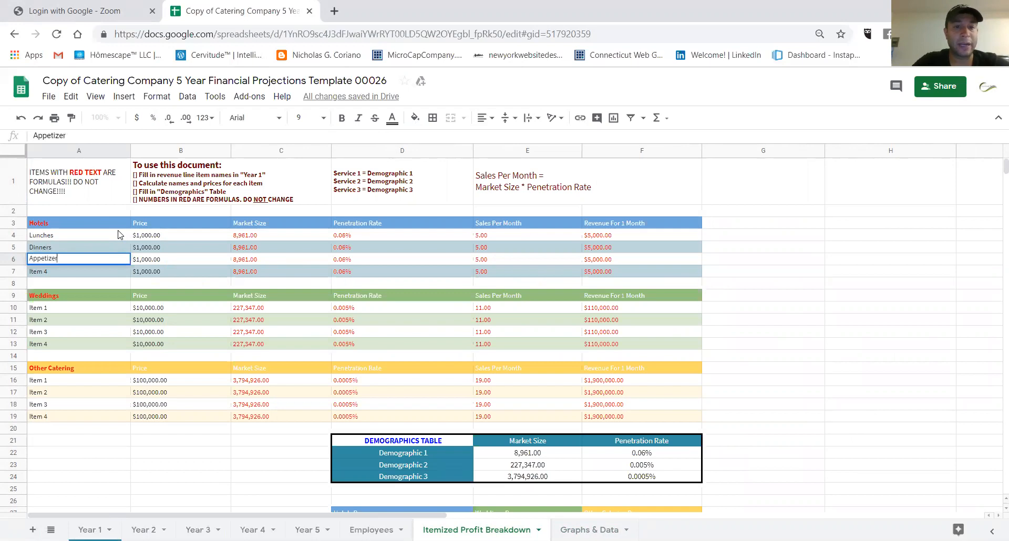
pyautogui.write('zer')
pyautogui.press('Tab')
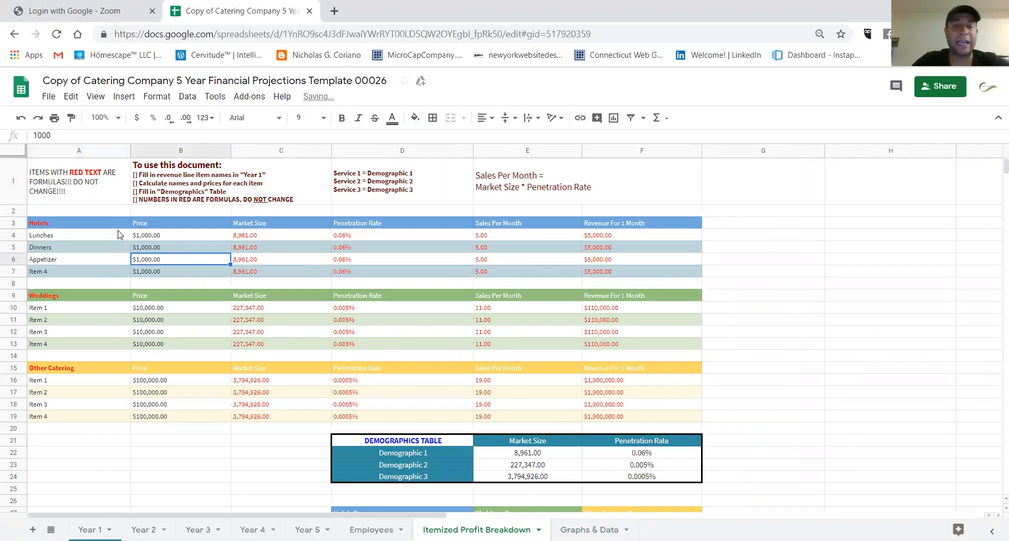
# Step: Set the Hotels Lunches price to 50000
pyautogui.press('Up')
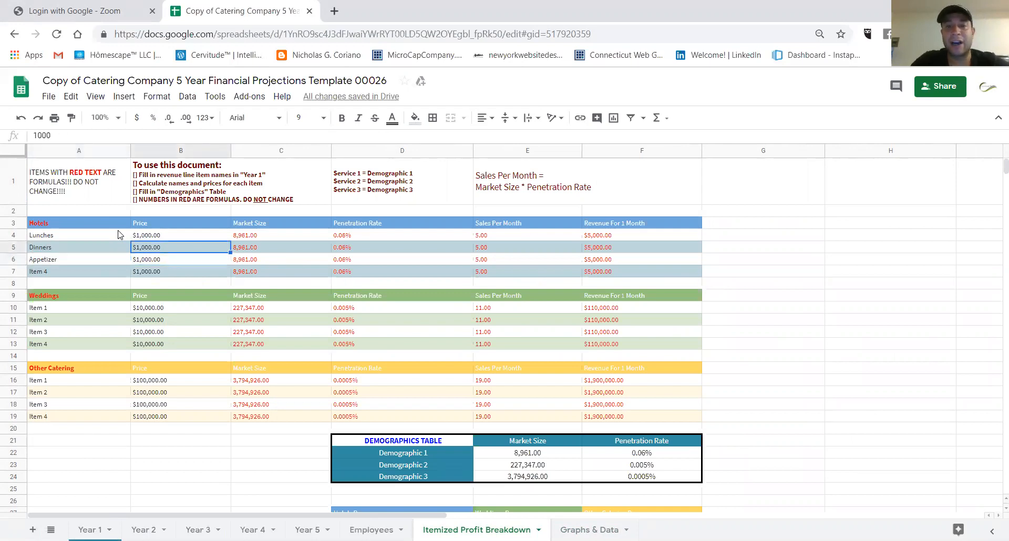
pyautogui.press('Up')
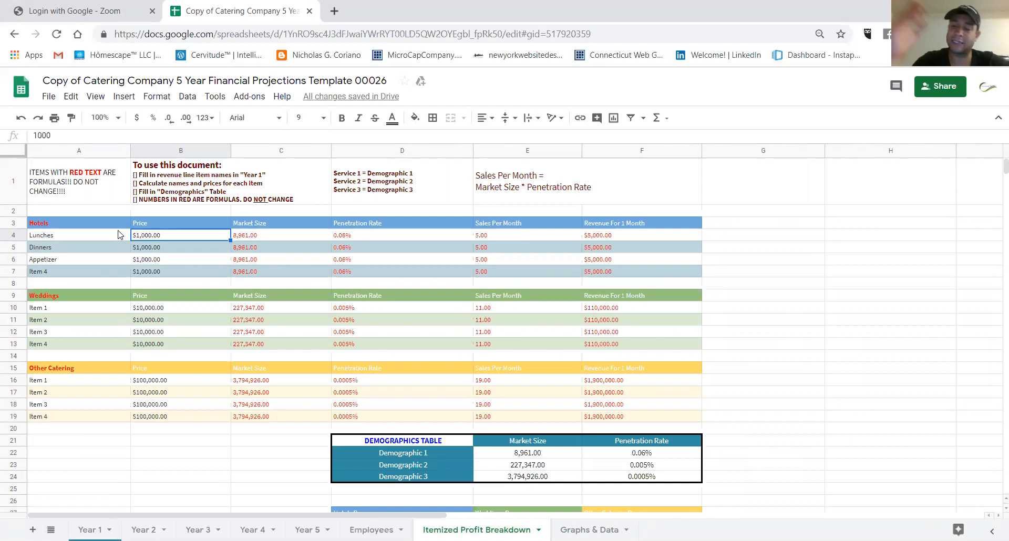
pyautogui.write('50000')
pyautogui.press('Return')
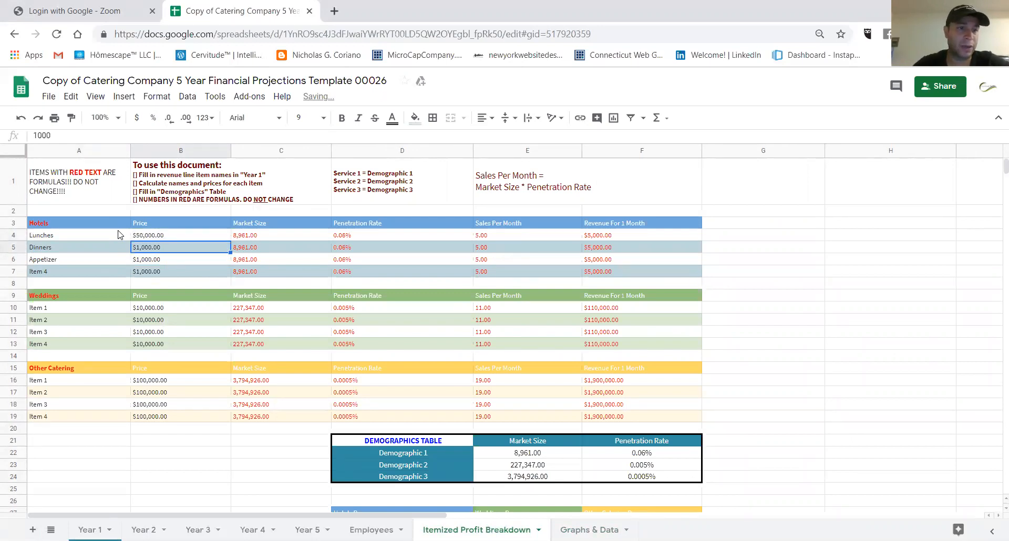
pyautogui.press('Up')
pyautogui.write('50')
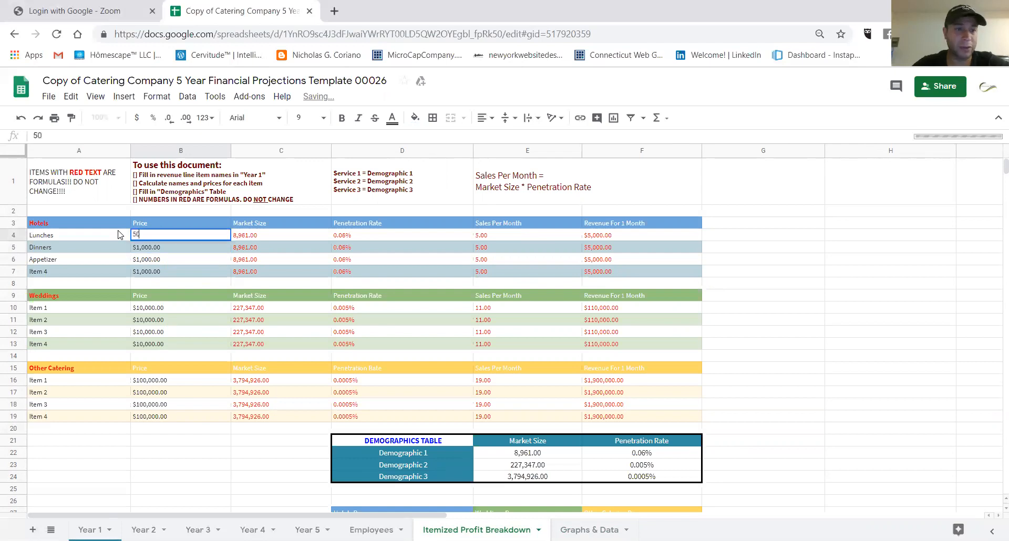
pyautogui.write('000')
pyautogui.press('Return')
# Step: Set the Hotels prices to 5,000 for Lunches, 10000 for Dinners and 100000 for Appetizer
pyautogui.press('Up')
pyautogui.write('5,000')
pyautogui.press('Return')
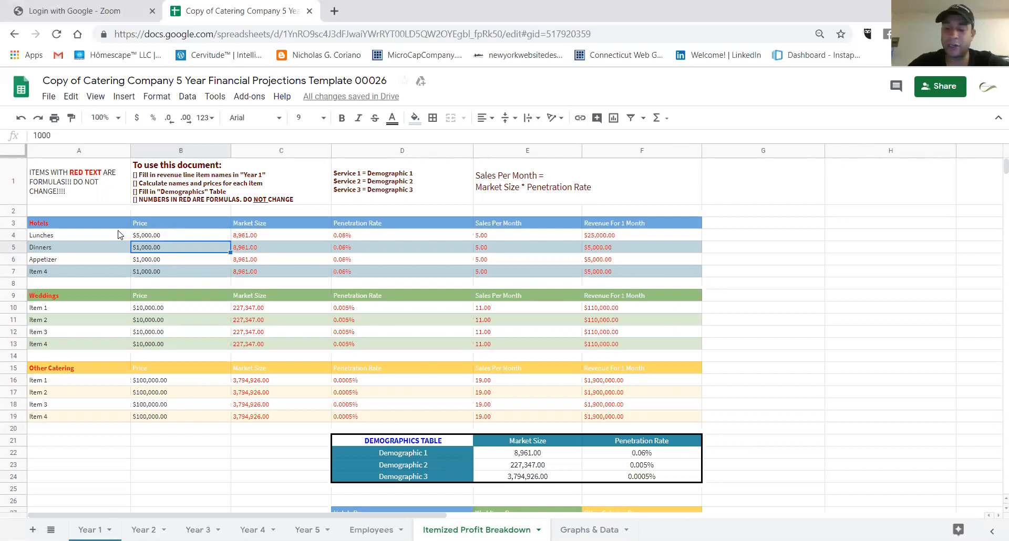
pyautogui.write('10000')
pyautogui.press('Return')
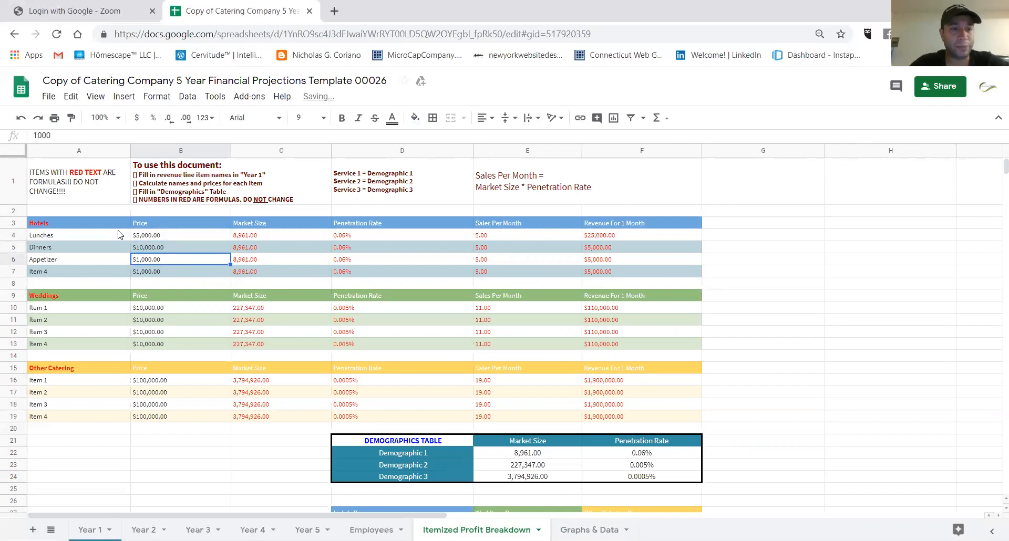
pyautogui.write('100000')
pyautogui.press('Return')
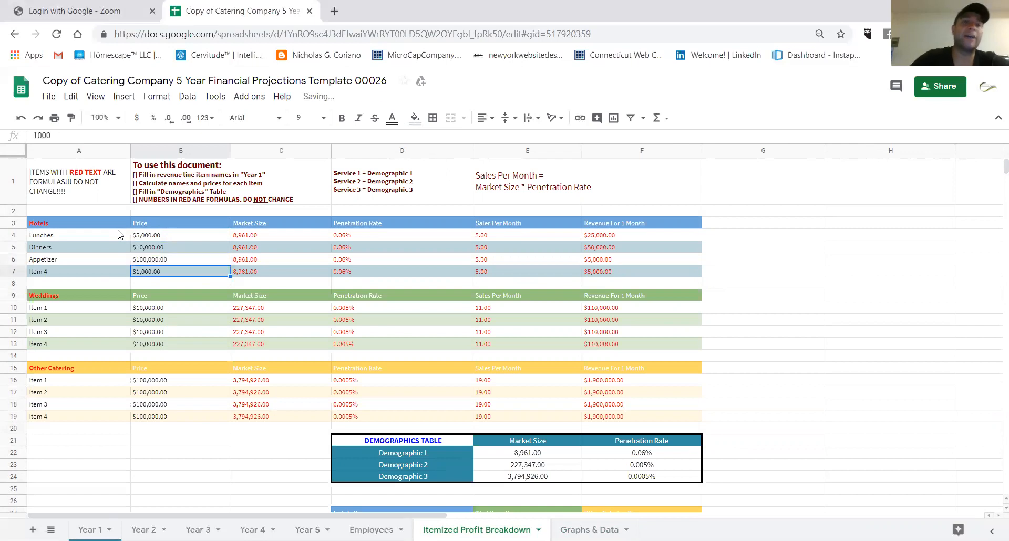
# Step: Set the Hotels market size to 100 for Lunches, Dinners and Appetizer
pyautogui.click(244, 238)
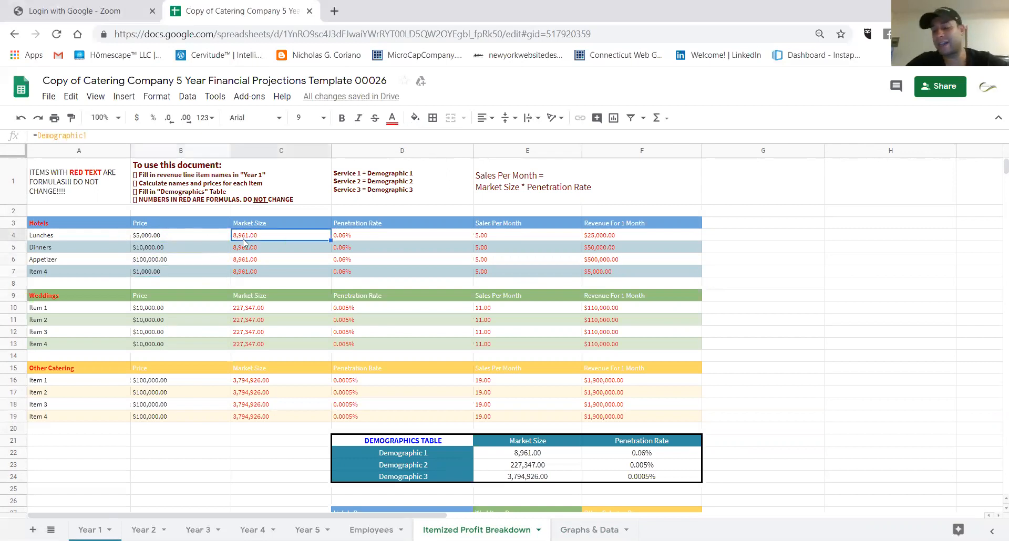
pyautogui.write('100')
pyautogui.press('Return')
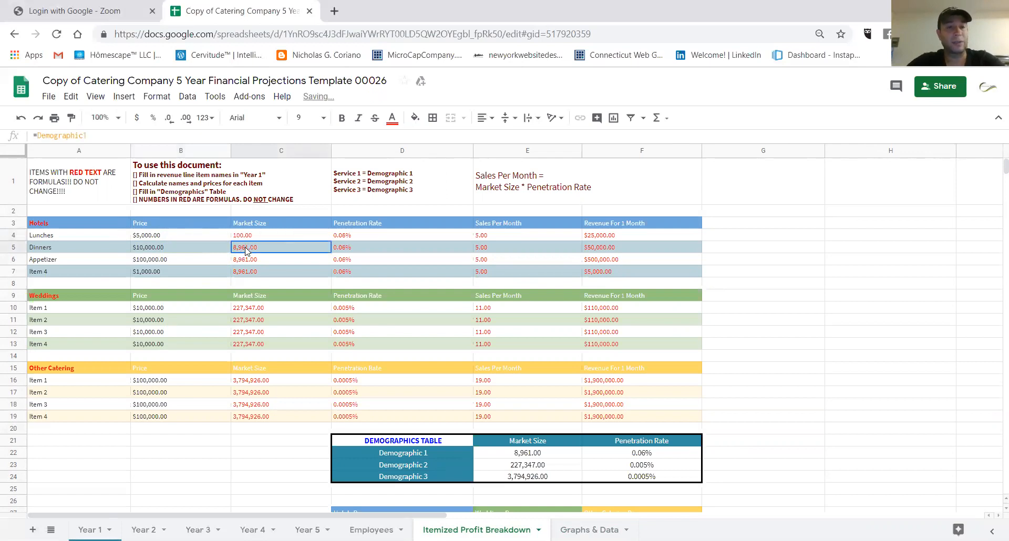
pyautogui.write('1001')
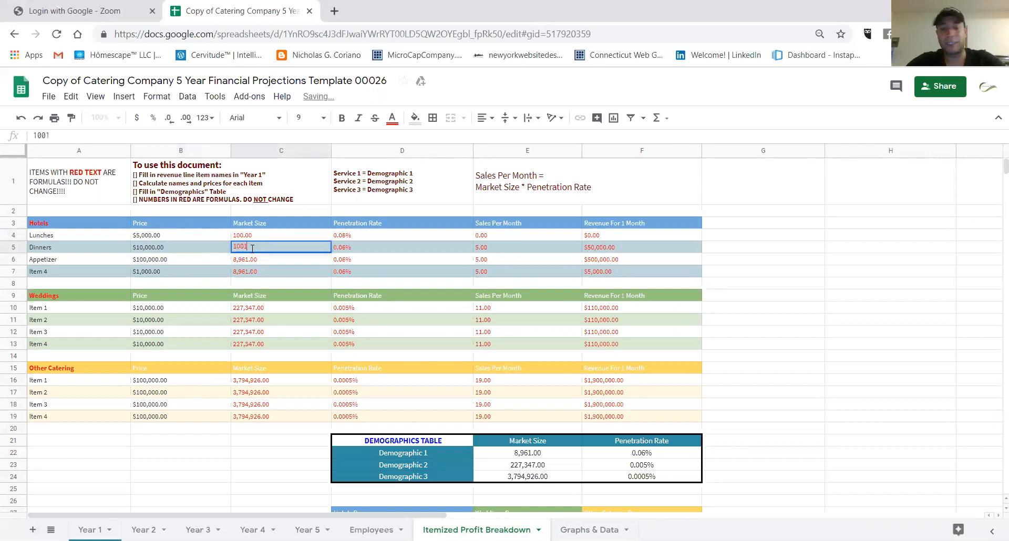
pyautogui.press('BackSpace')
pyautogui.press('Return')
pyautogui.write('100')
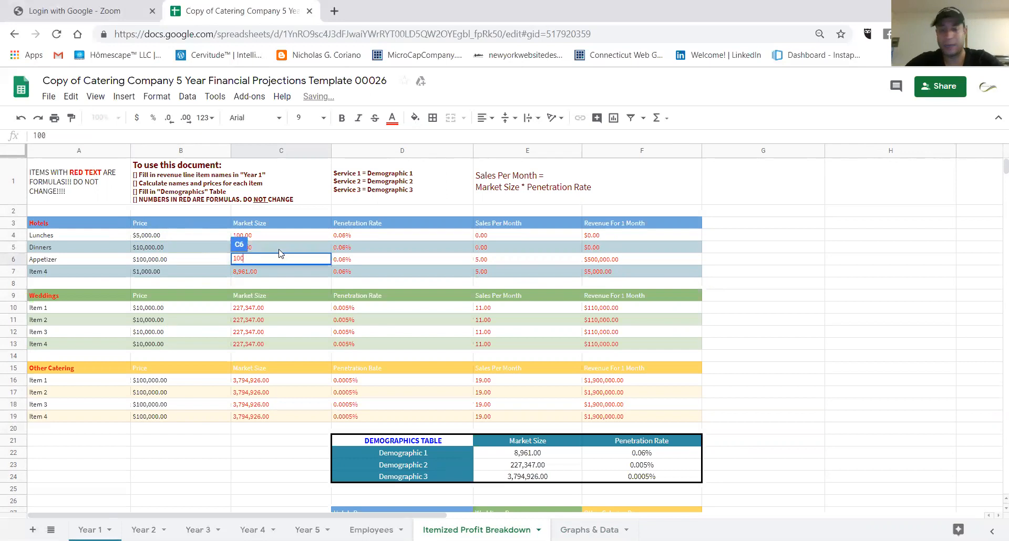
pyautogui.press('Return')
# Step: Set the Hotels penetration rate to 1 for Lunches, Dinners and Appetizer
pyautogui.click(368, 241)
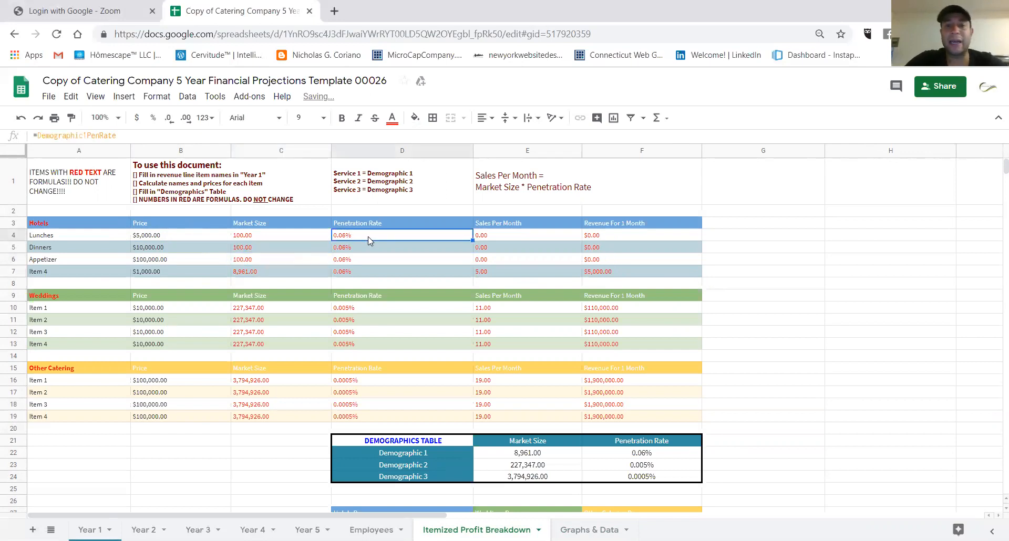
pyautogui.write('1')
pyautogui.press('Return')
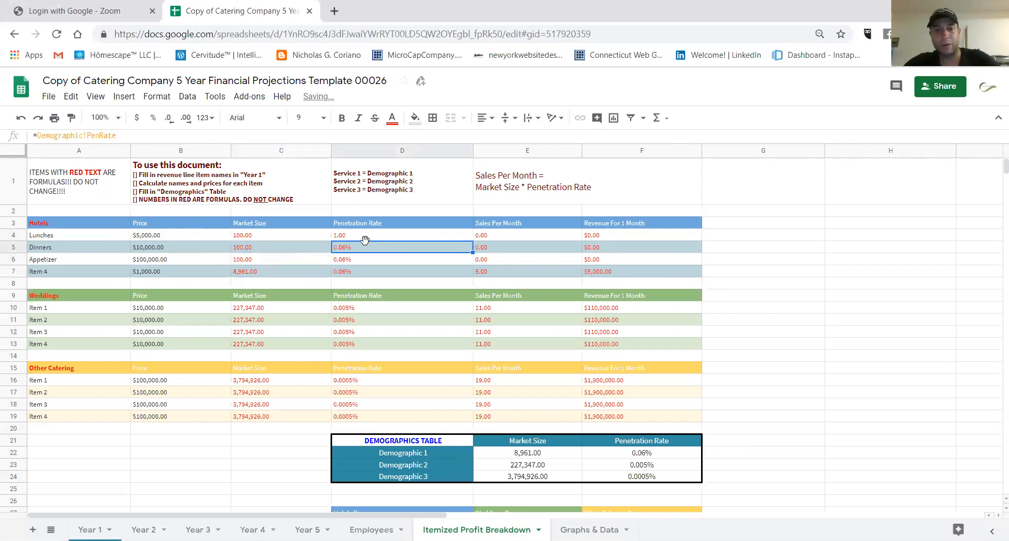
pyautogui.write('1')
pyautogui.press('Return')
pyautogui.write('1')
pyautogui.press('Return')
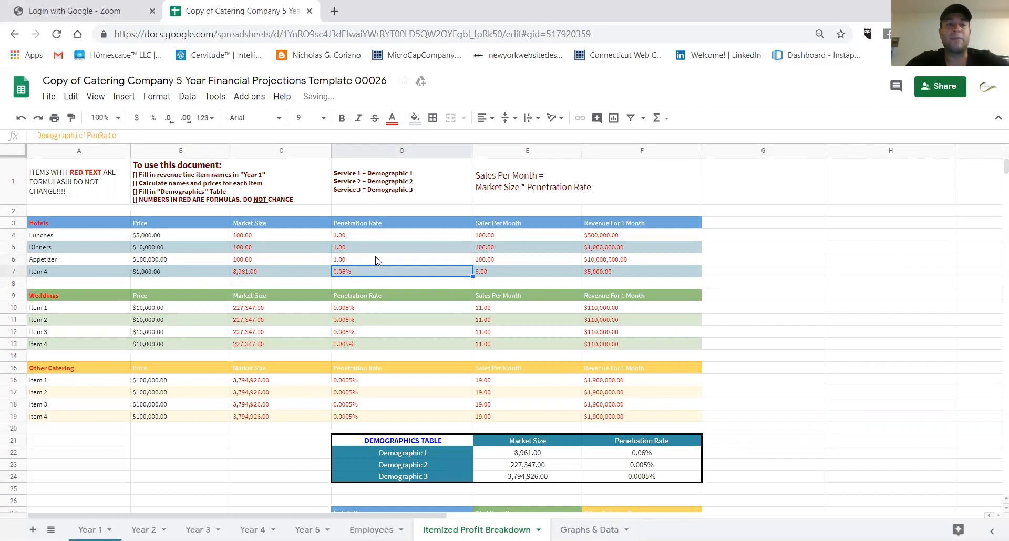
# Step: Set the Hotels sales per month to 1 for Lunches, 2 for Dinners and 3 for Appetizer
pyautogui.click(544, 237)
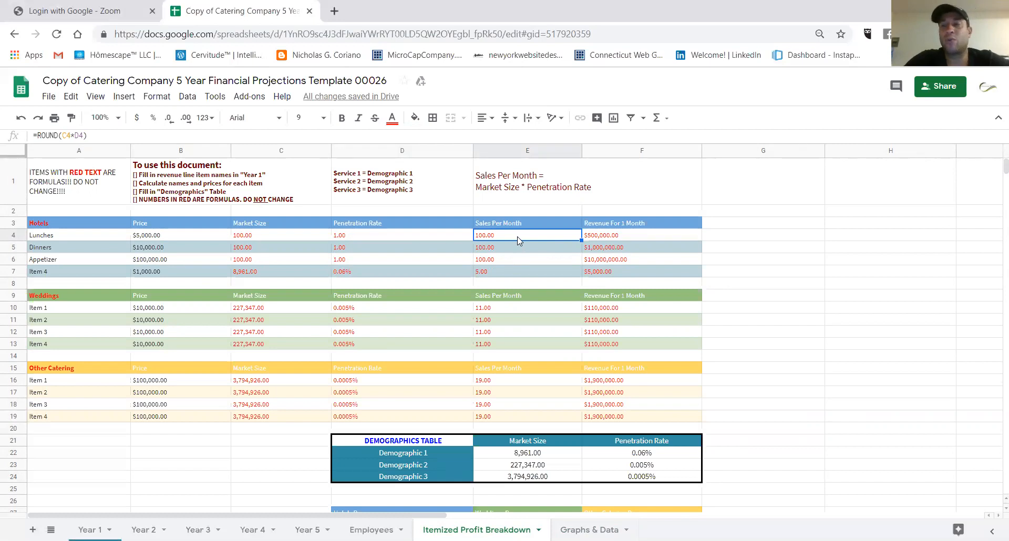
pyautogui.write('1')
pyautogui.press('Return')
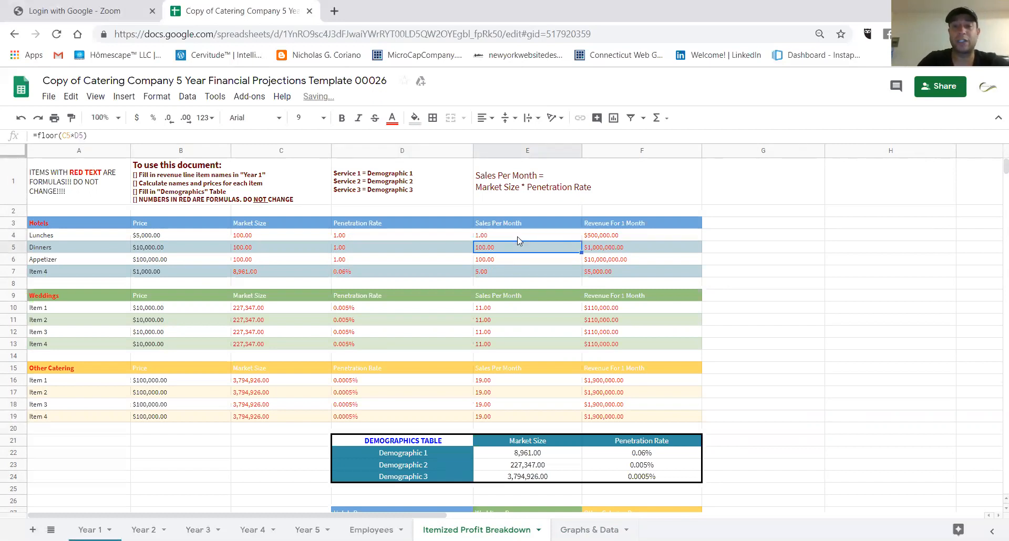
pyautogui.write('2')
pyautogui.press('Return')
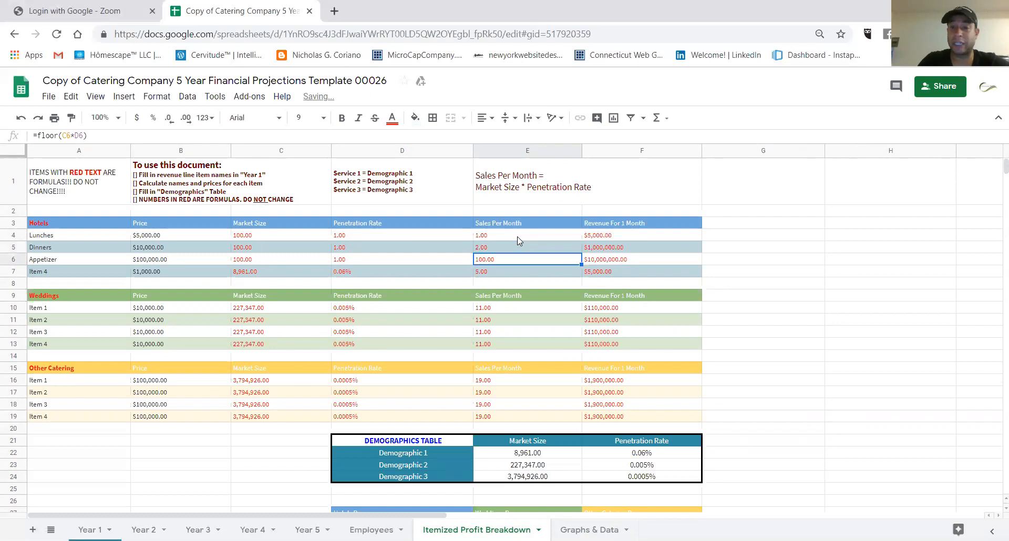
pyautogui.write('3')
pyautogui.press('Return')
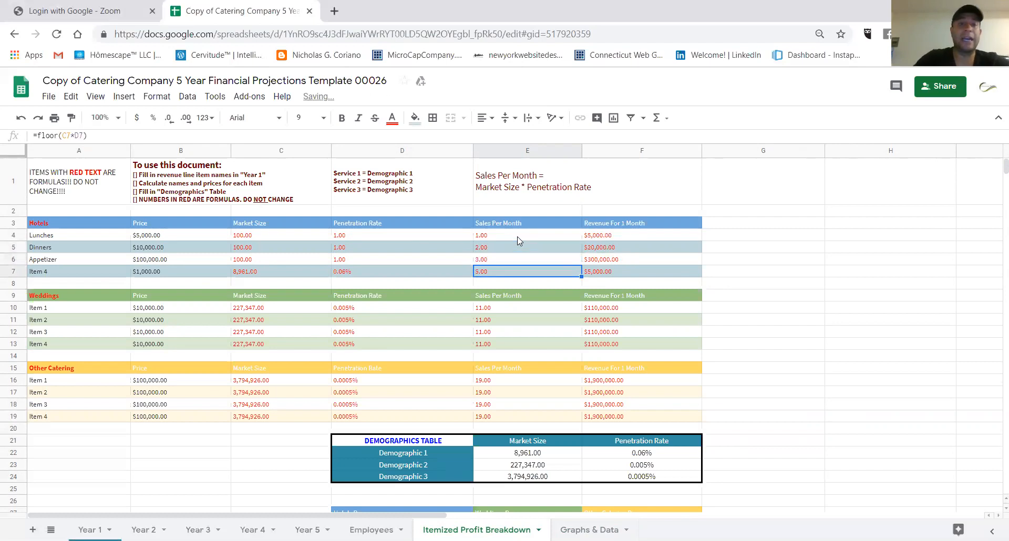
# Step: Compare the itemized tables and monthly revenue totals of the three services with the cash inflow rows on the Year 1 sheet
pyautogui.click(615, 237)
pyautogui.keyDown('shift'); pyautogui.click(621, 259); pyautogui.keyUp('shift')
pyautogui.click(870, 417)
pyautogui.scroll(-3, 768, 406)
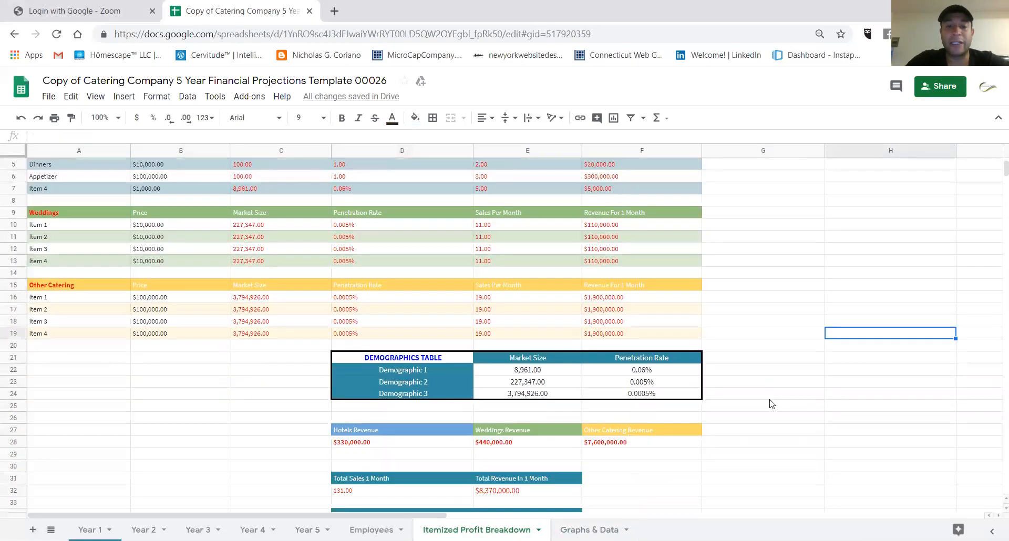
pyautogui.moveTo(379, 391); pyautogui.dragTo(651, 408)
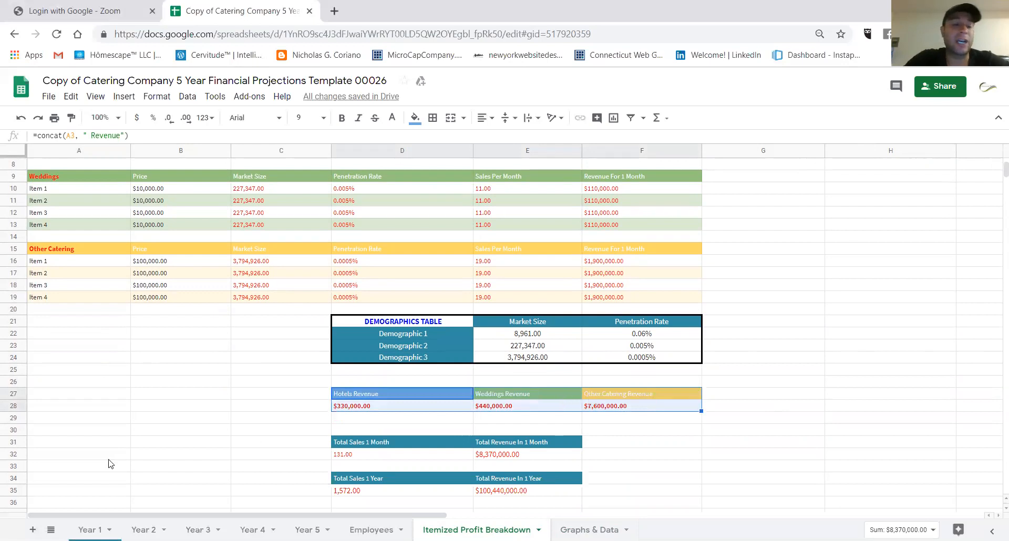
pyautogui.click(90, 529)
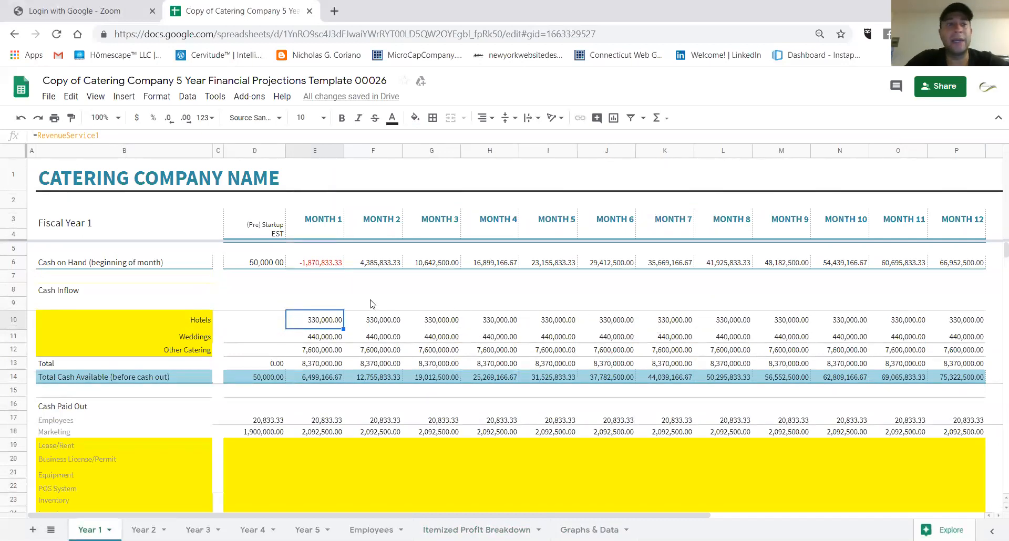
pyautogui.click(476, 529)
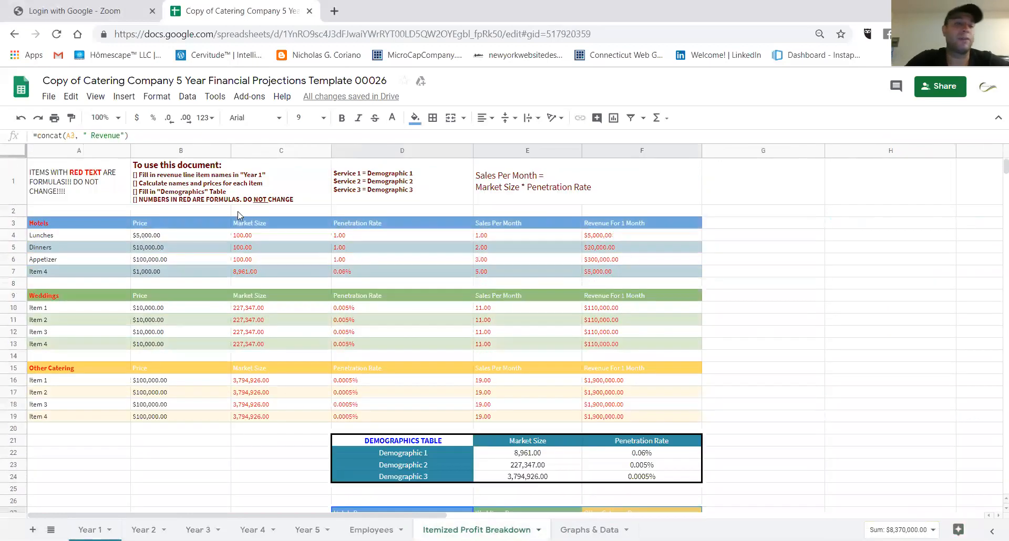
pyautogui.moveTo(45, 226); pyautogui.dragTo(702, 406)
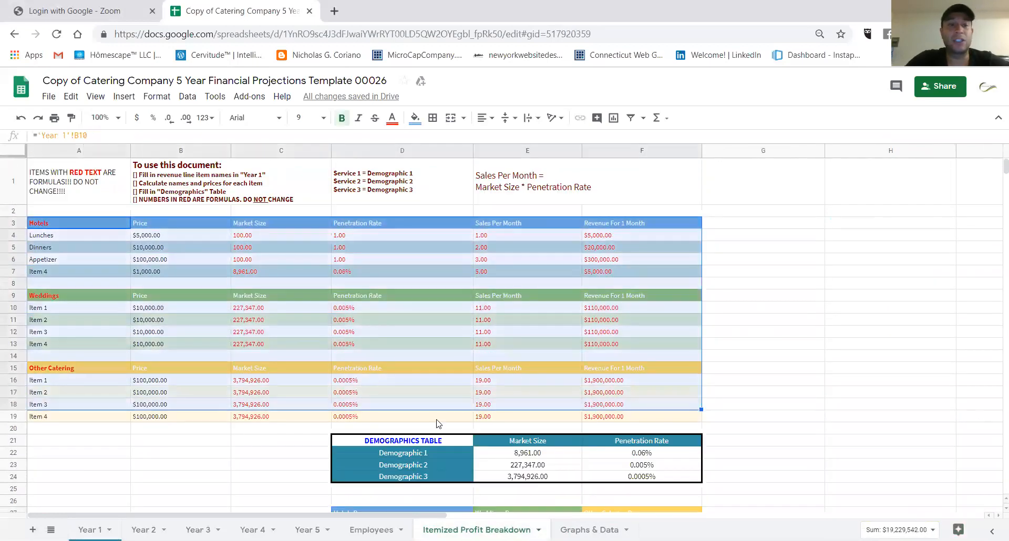
pyautogui.click(90, 530)
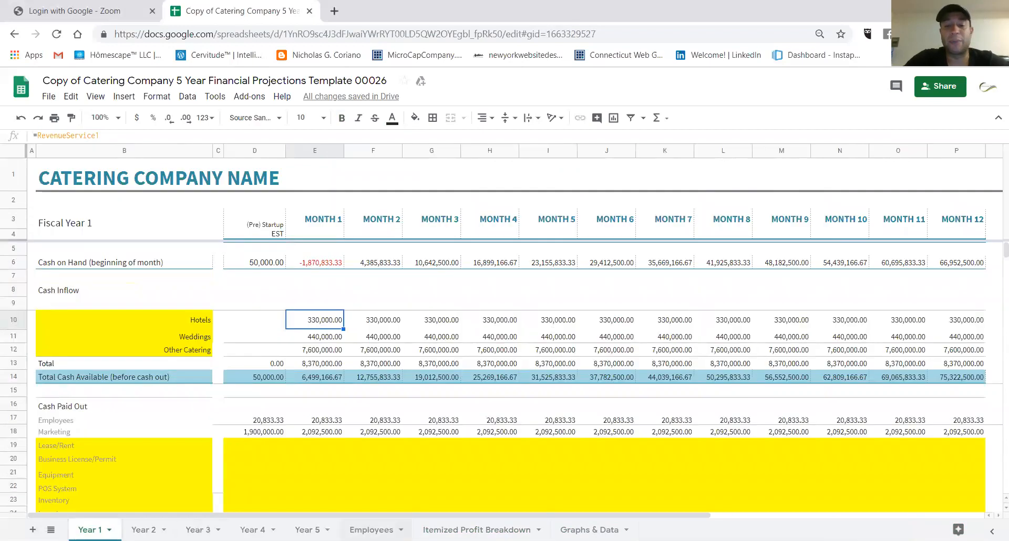
# Step: Delete the Itemized Profit Breakdown sheet from the workbook
pyautogui.click(476, 529)
pyautogui.click(538, 530)
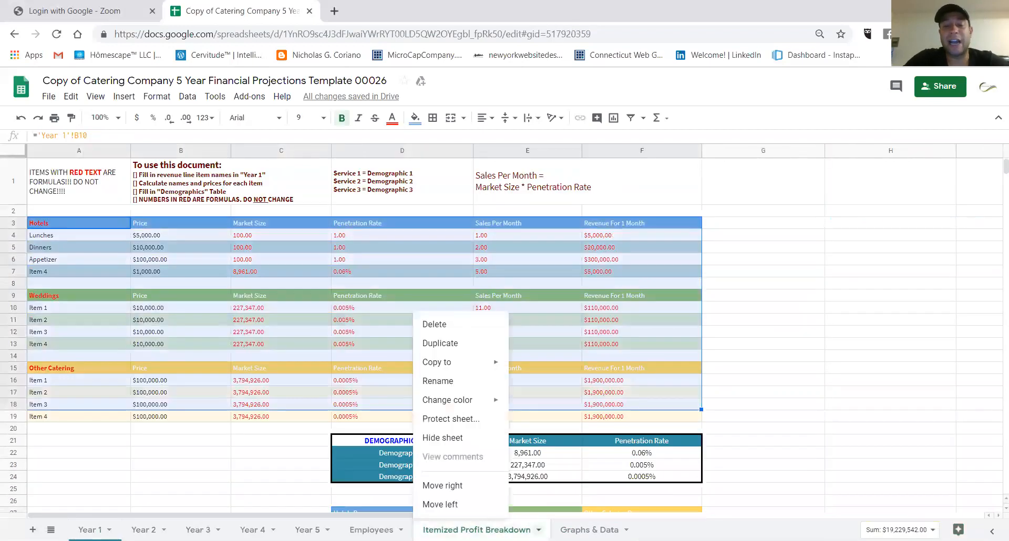
pyautogui.click(453, 326)
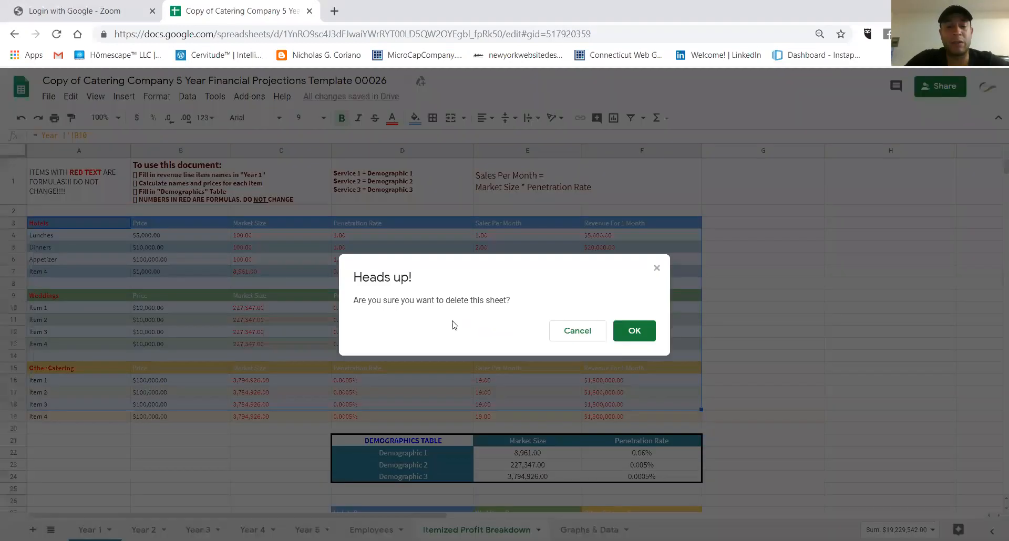
pyautogui.click(636, 330)
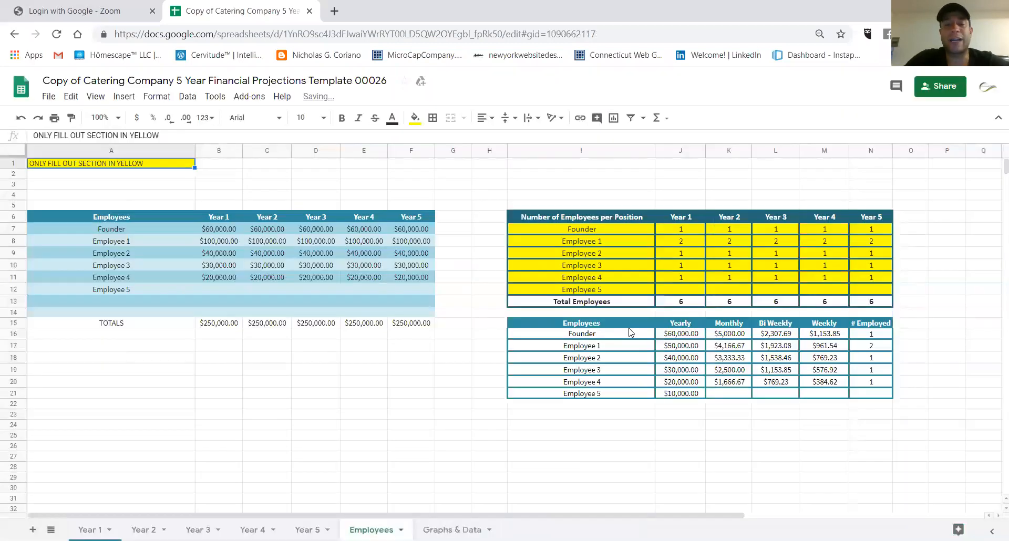
# Step: On the Year 1 sheet, set the Month 1 cash inflow to 1000 for Hotels, 5000 for Weddings and 2000 for Other Catering
pyautogui.click(94, 530)
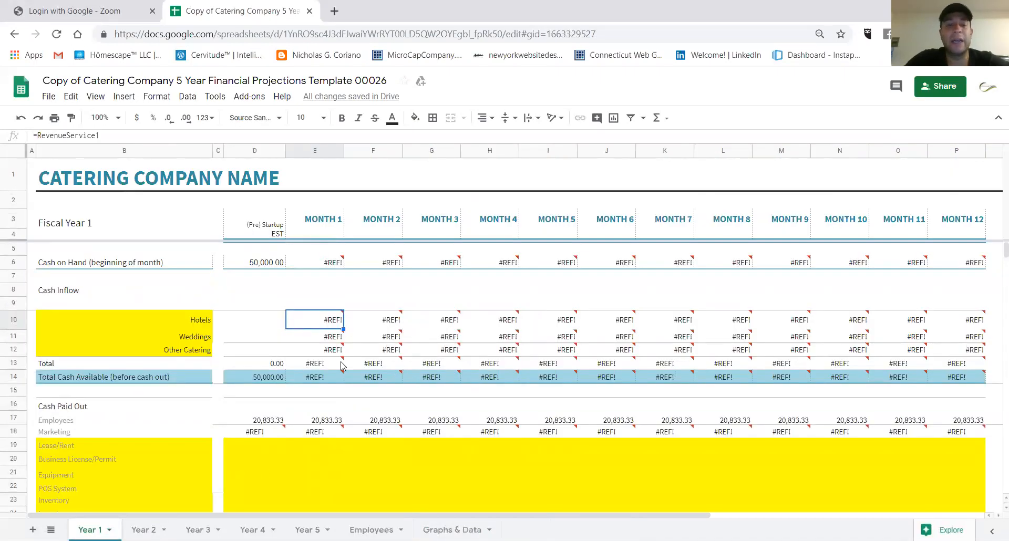
pyautogui.click(313, 434)
pyautogui.press('Right')
pyautogui.press('Right')
pyautogui.press('Right')
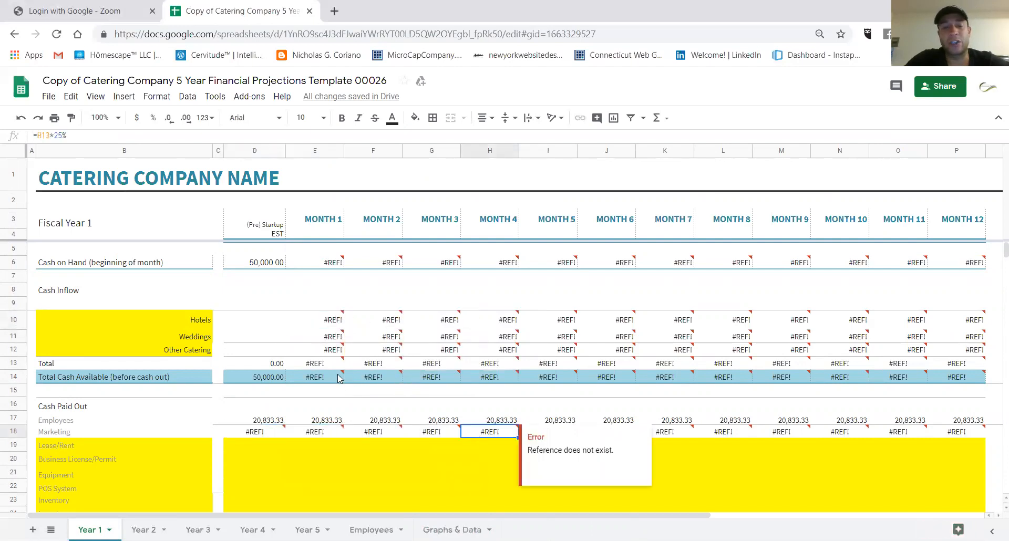
pyautogui.click(333, 323)
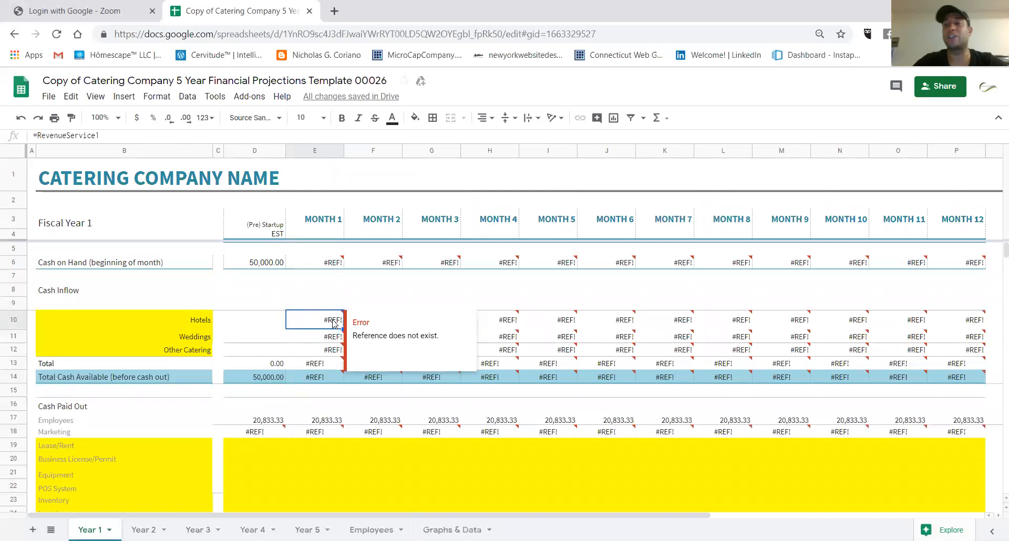
pyautogui.write('1000')
pyautogui.press('Return')
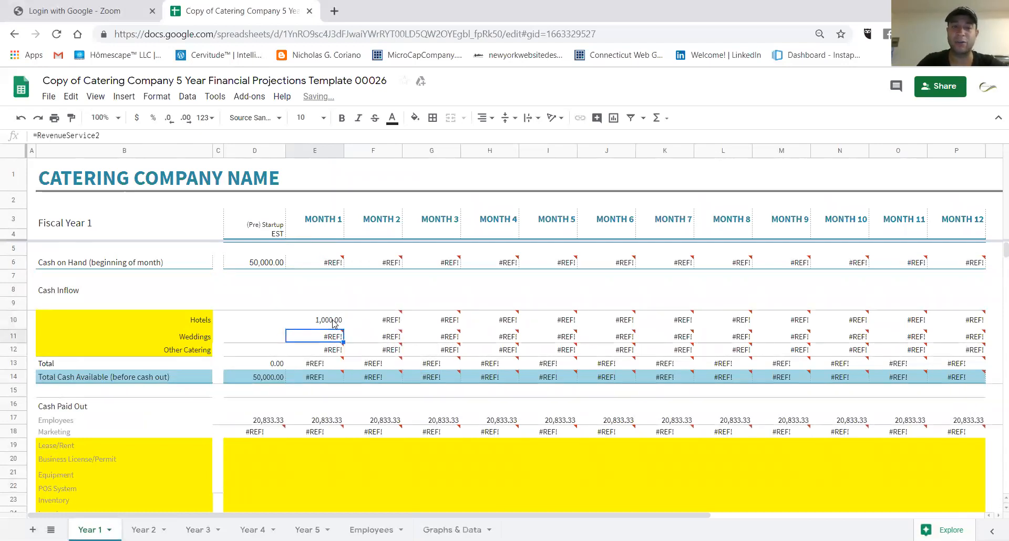
pyautogui.write('5000')
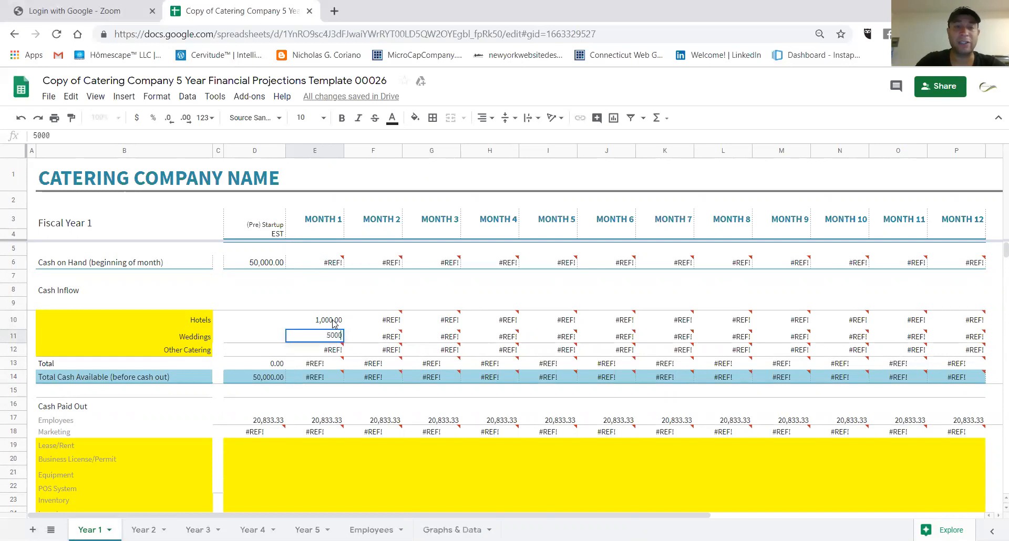
pyautogui.press('Return')
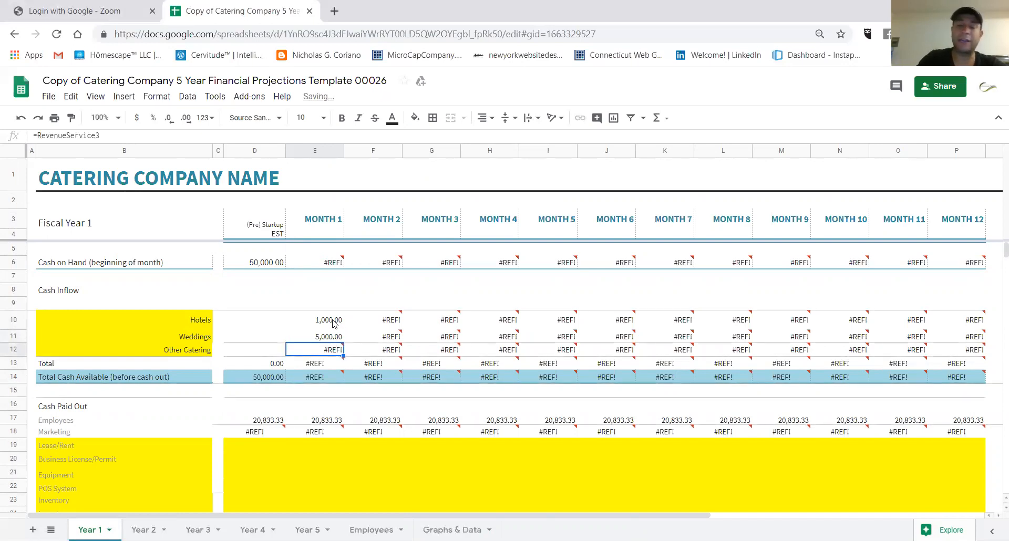
pyautogui.write('2000')
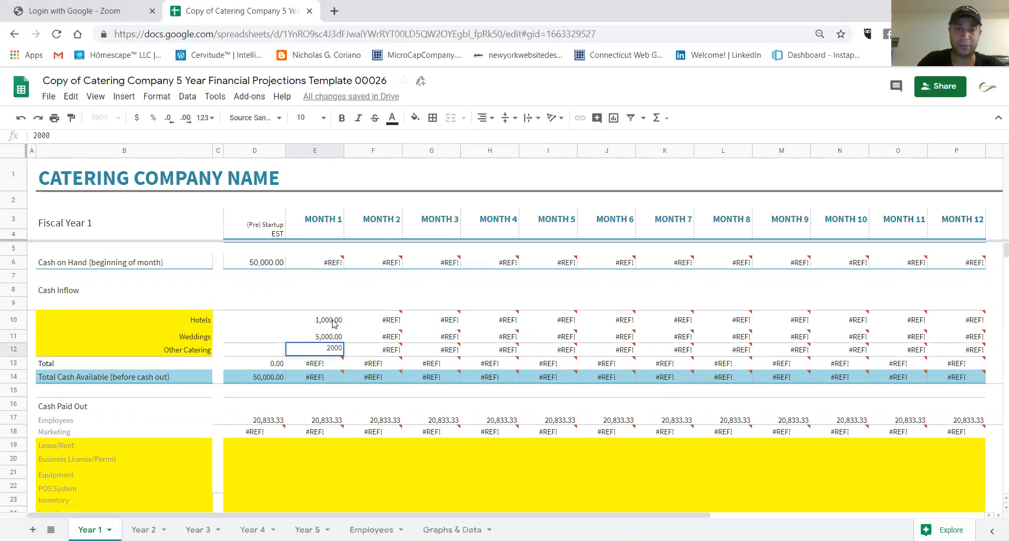
pyautogui.press('Return')
pyautogui.press('Right')
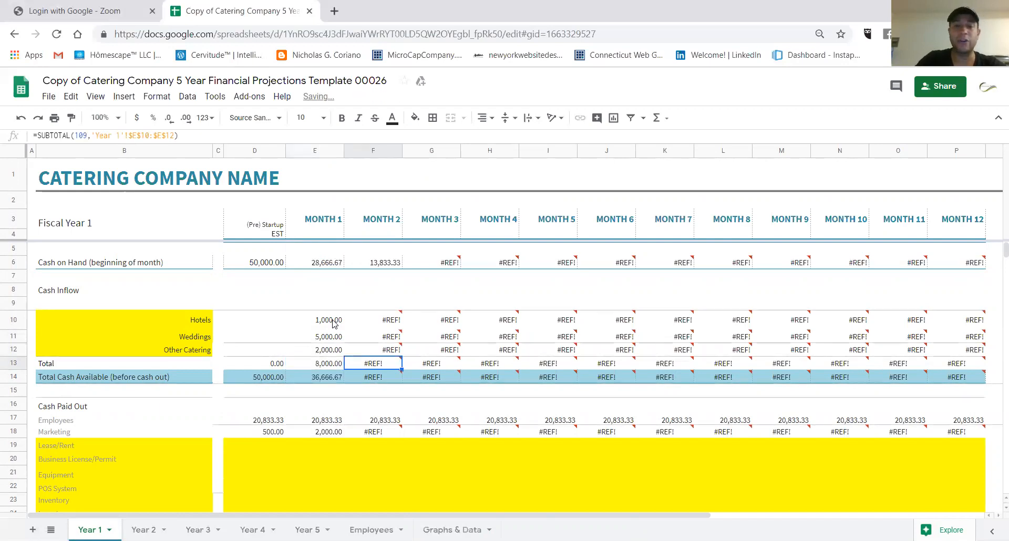
pyautogui.press('Left')
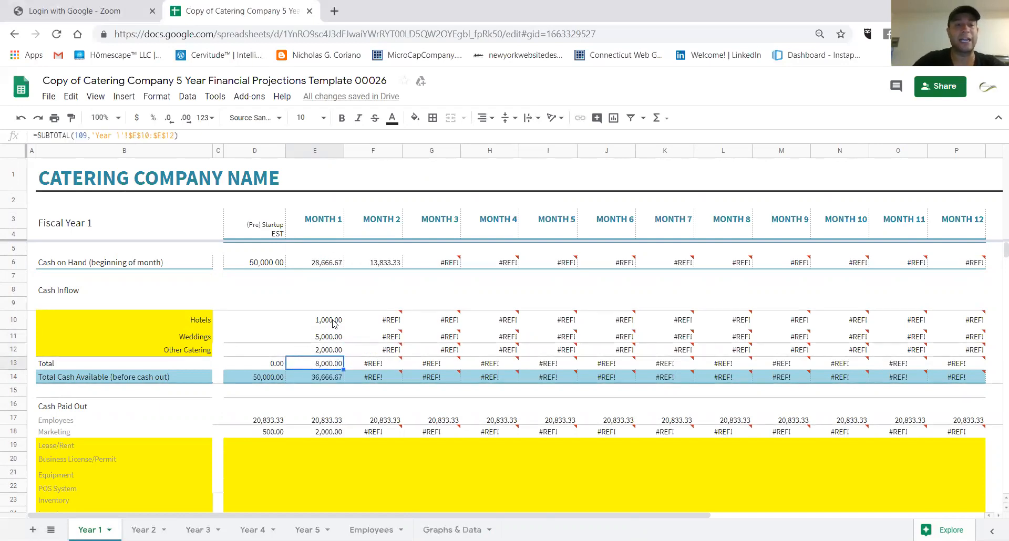
# Step: Set the Month 2 Hotels cash inflow to 5,000
pyautogui.click(7, 364)
pyautogui.click(431, 334)
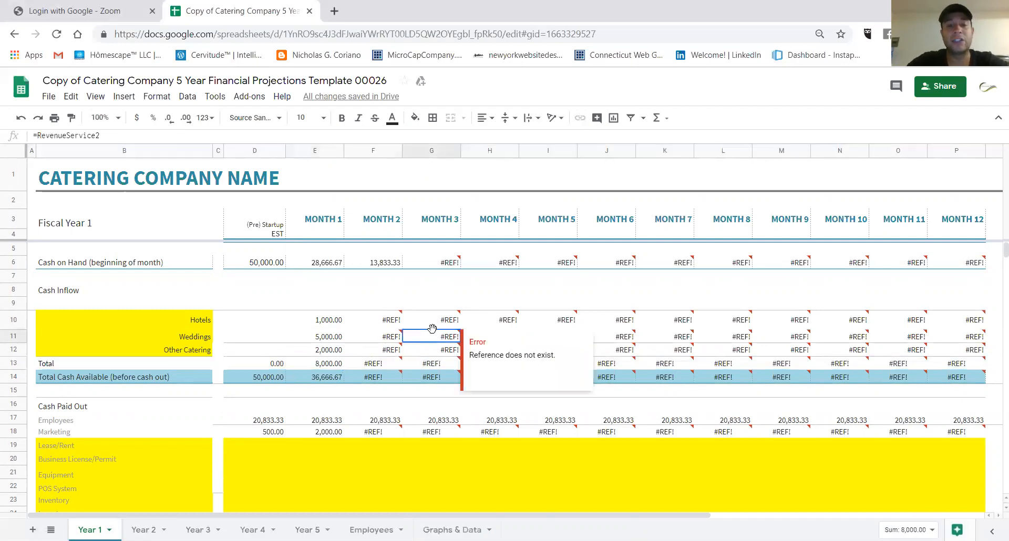
pyautogui.click(383, 349)
pyautogui.click(388, 327)
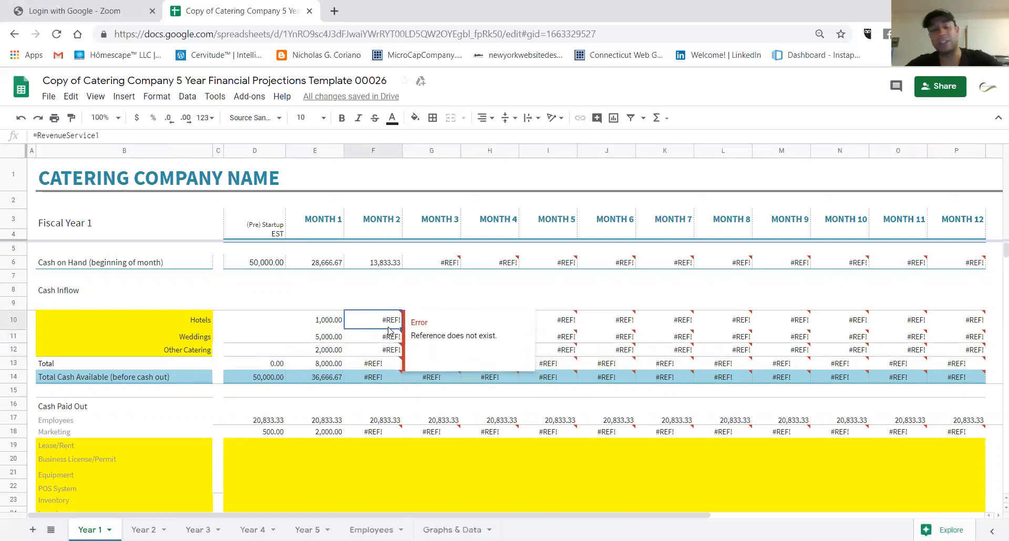
pyautogui.write('5,000')
pyautogui.press('Return')
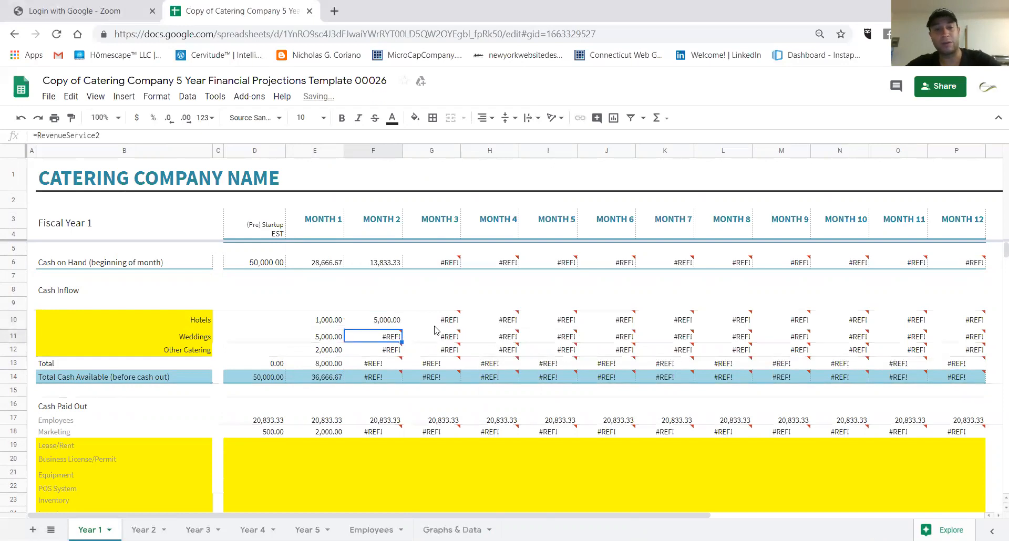
# Step: Fill the Month 1 Hotels, Weddings and Other Catering cash inflow values across through Month 12
pyautogui.click(339, 322)
pyautogui.moveTo(356, 338); pyautogui.dragTo(784, 332)
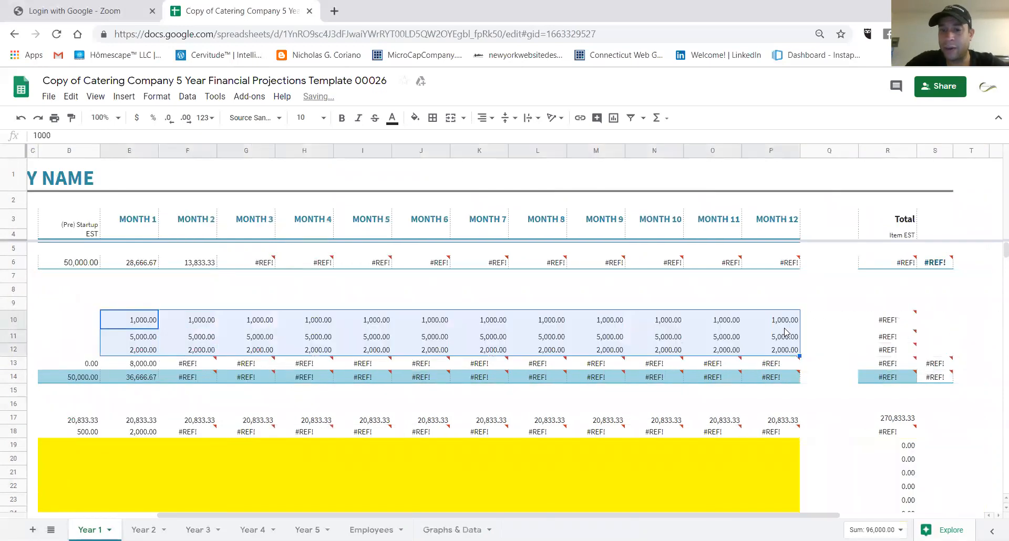
pyautogui.click(304, 293)
pyautogui.click(446, 351)
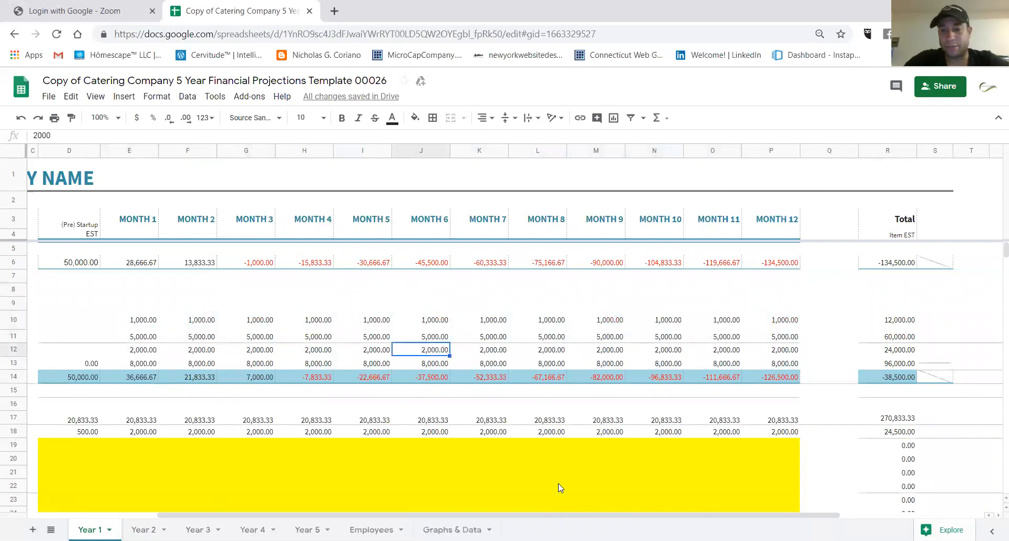
pyautogui.moveTo(565, 518); pyautogui.dragTo(464, 517)
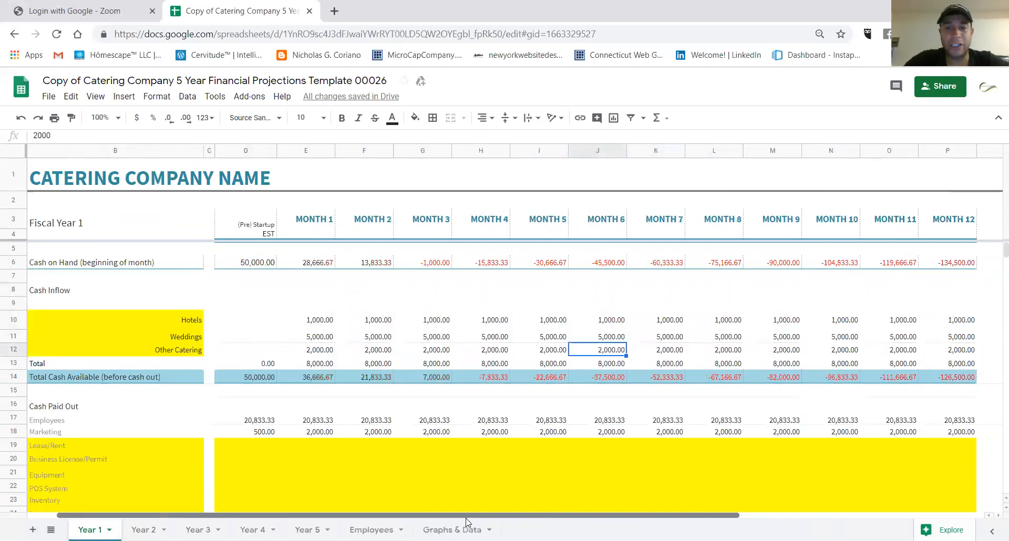
# Step: Examine how the Year 1 Employees expense draws on the headcounts and yearly salaries in the Employees sheet
pyautogui.click(322, 422)
pyautogui.click(391, 423)
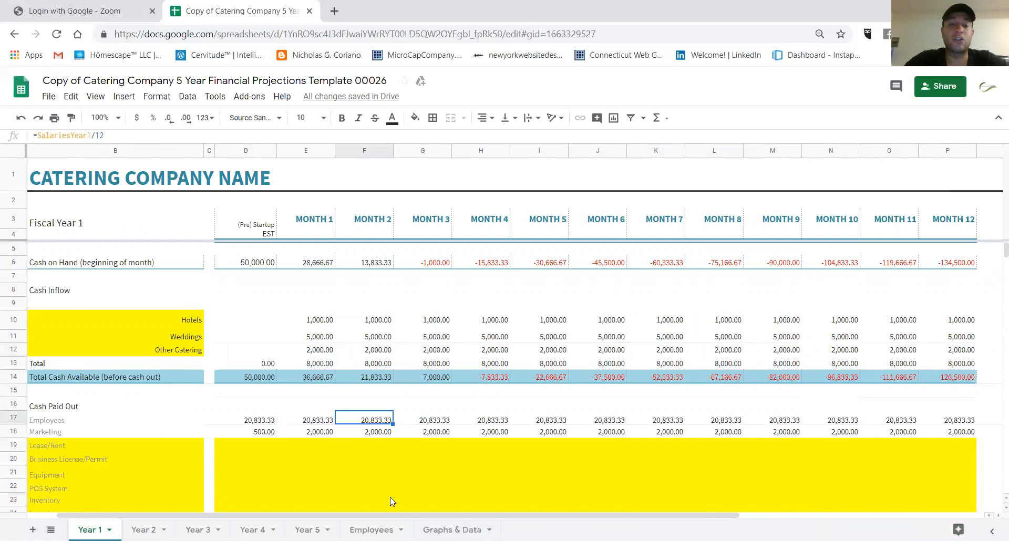
pyautogui.click(371, 530)
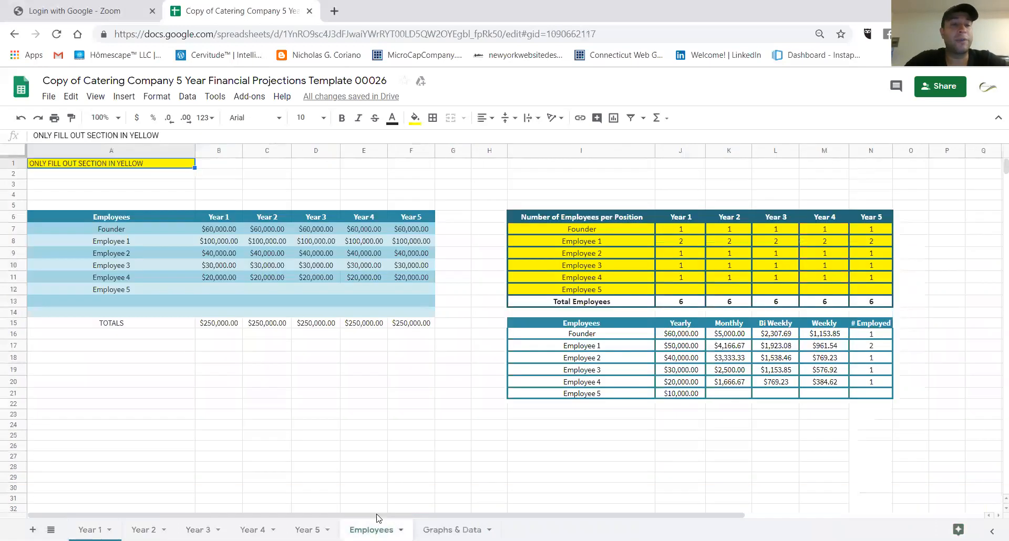
pyautogui.click(230, 245)
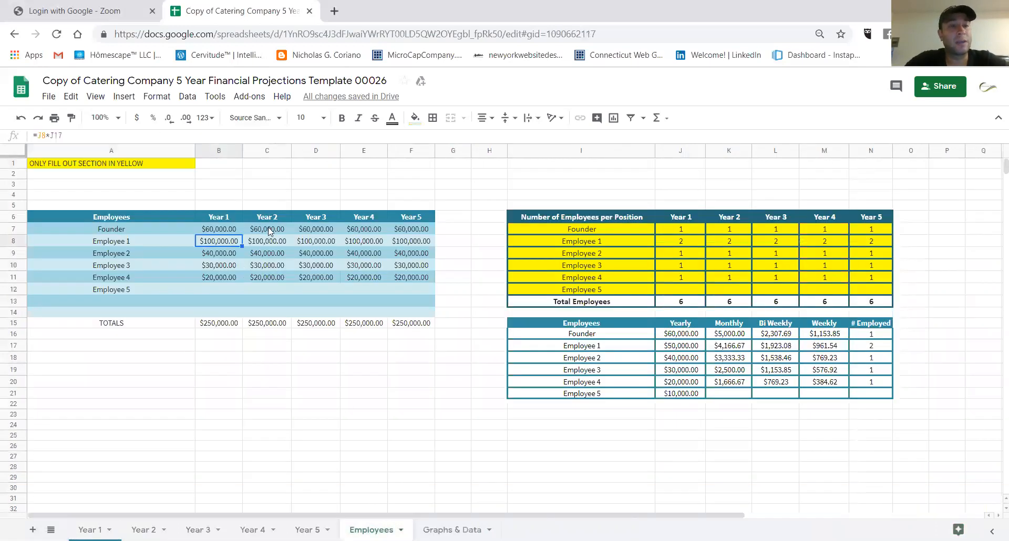
pyautogui.click(679, 241)
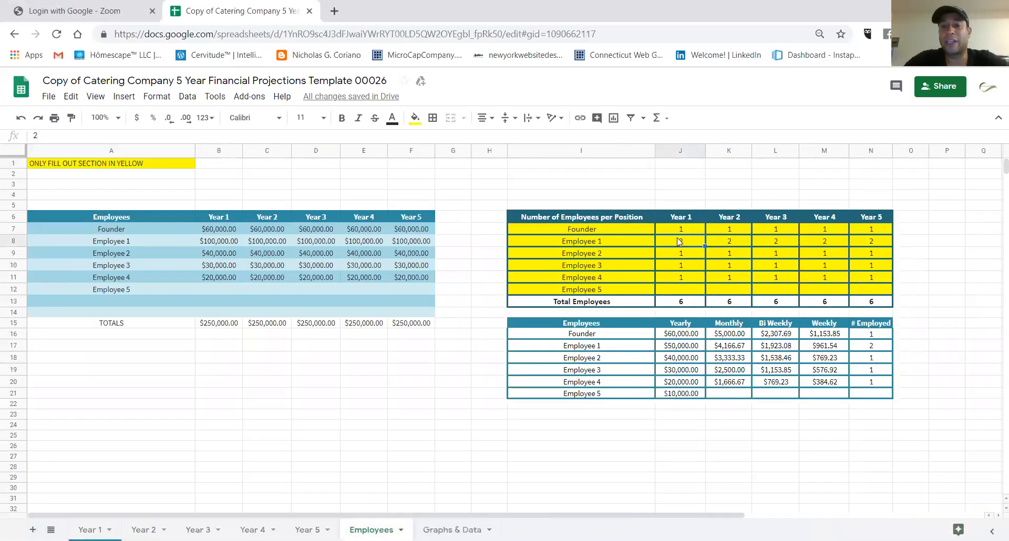
pyautogui.click(231, 230)
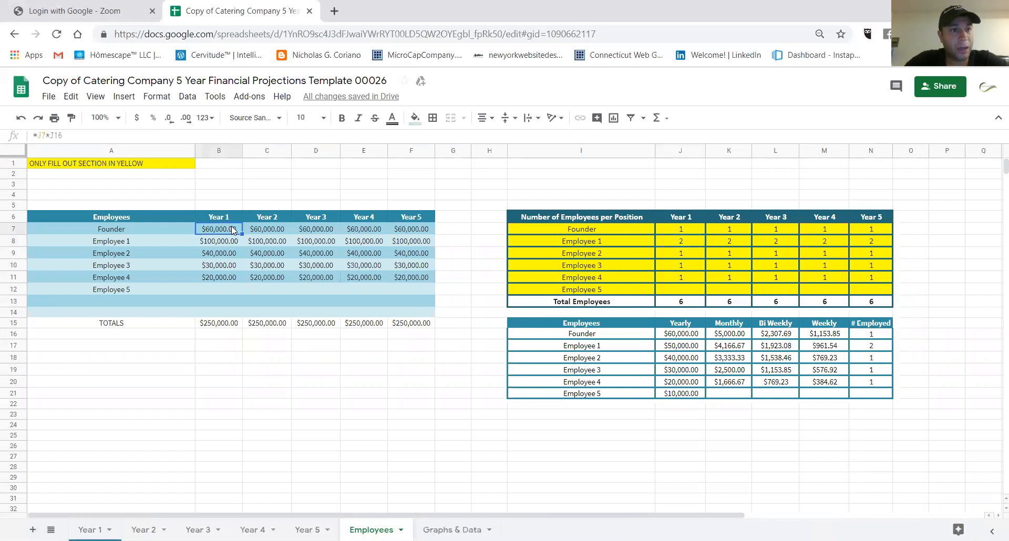
pyautogui.click(675, 358)
pyautogui.click(677, 335)
pyautogui.click(695, 396)
# Step: Give the Yearly salary cells from Founder through Employee 5 a yellow fill, with their text colour at the default
pyautogui.moveTo(682, 333); pyautogui.dragTo(688, 391)
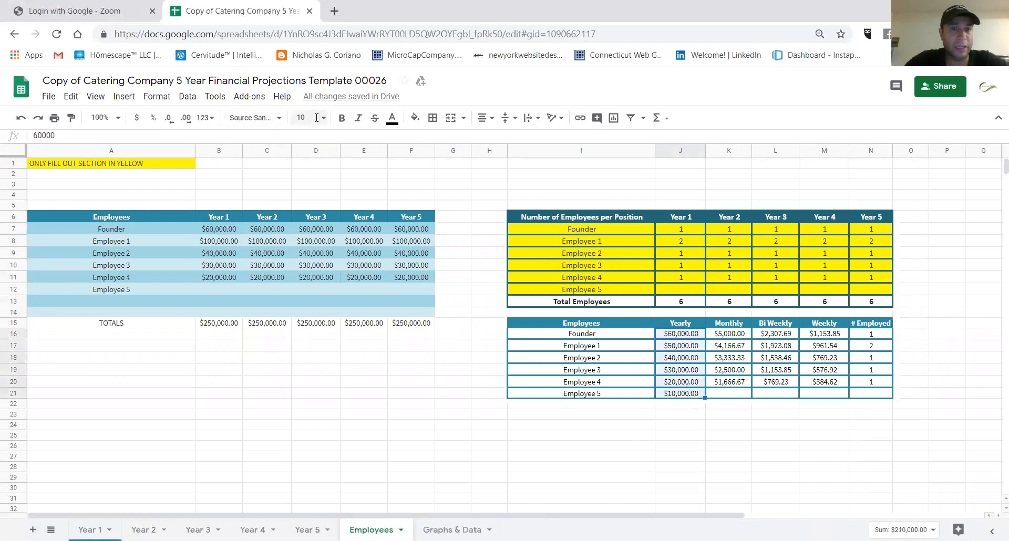
pyautogui.click(392, 117)
pyautogui.click(423, 173)
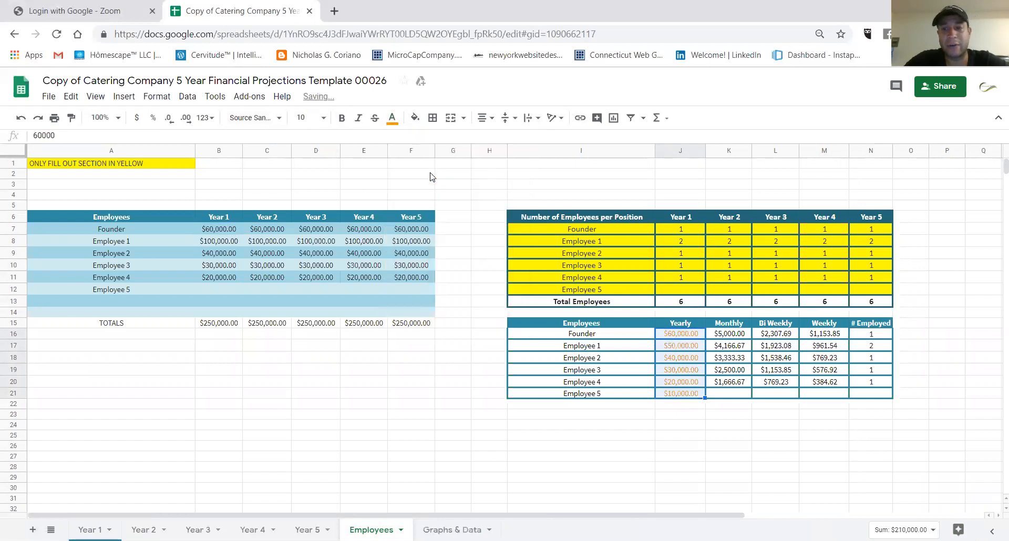
pyautogui.click(393, 118)
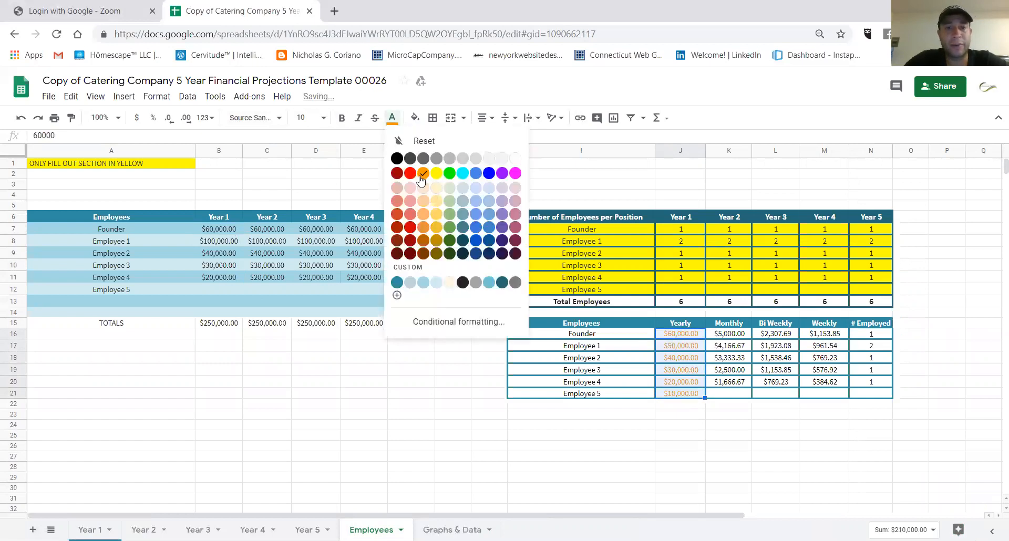
pyautogui.click(421, 141)
pyautogui.click(415, 118)
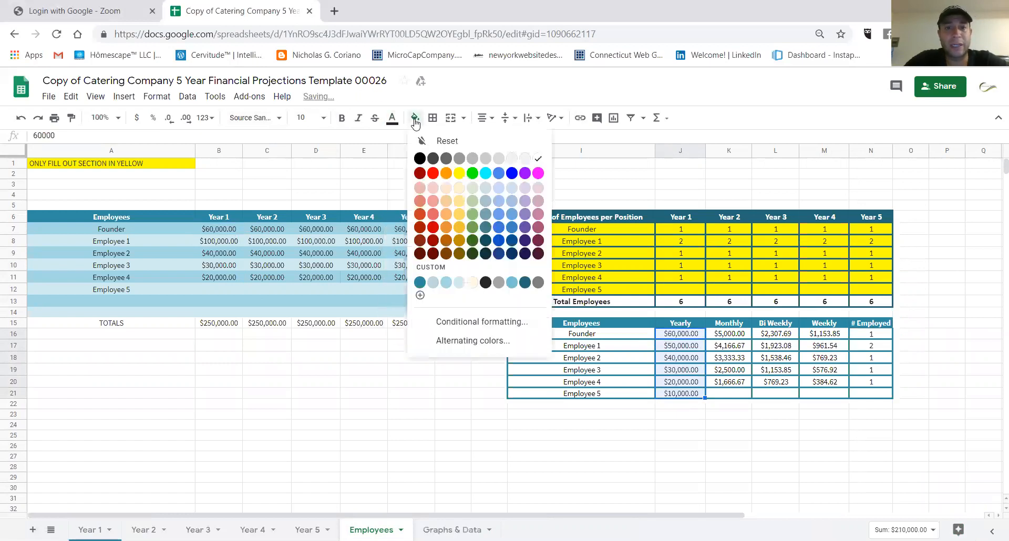
pyautogui.click(457, 173)
pyautogui.click(650, 436)
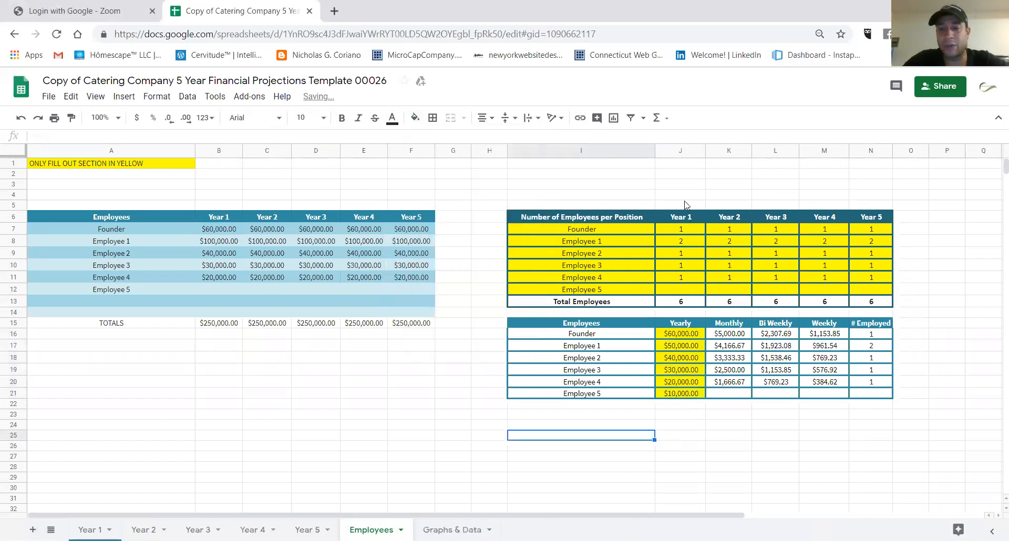
# Step: Set the number of employees to 0 for Employee 1 through Employee 4 in Year 1 and across through Year 5
pyautogui.click(690, 256)
pyautogui.click(685, 245)
pyautogui.write('0')
pyautogui.press('Return')
pyautogui.write('0')
pyautogui.press('Return')
pyautogui.write('0')
pyautogui.press('Return')
pyautogui.write('0')
pyautogui.moveTo(225, 221); pyautogui.dragTo(238, 319)
pyautogui.moveTo(694, 243); pyautogui.dragTo(883, 283)
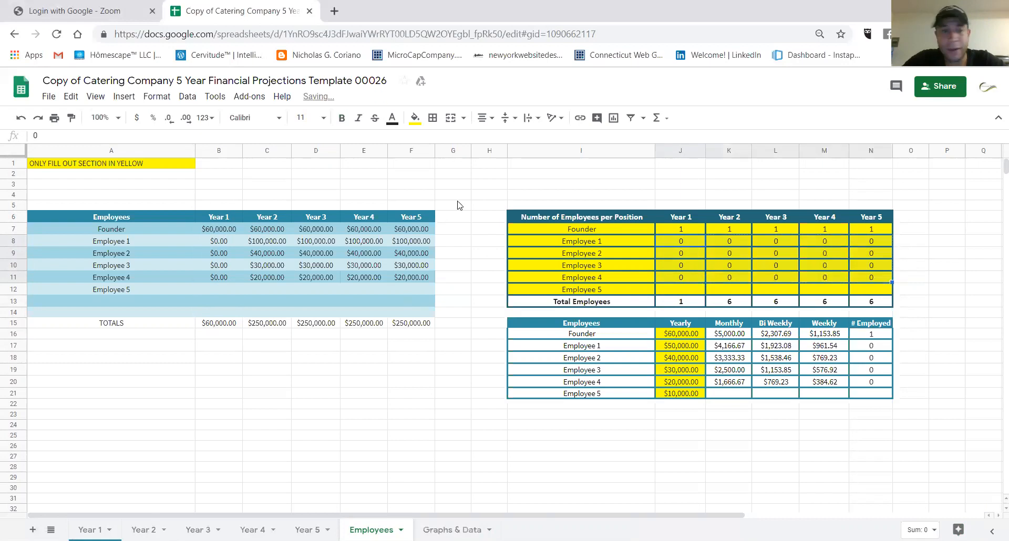
# Step: Set the Founder's yearly salary to 75,000 on the Employees sheet
pyautogui.click(218, 229)
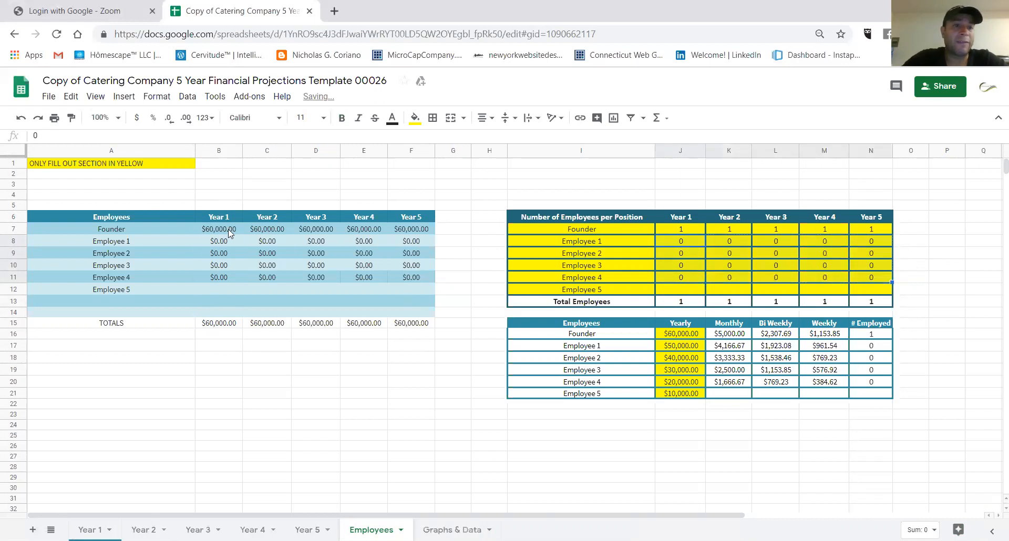
pyautogui.click(666, 339)
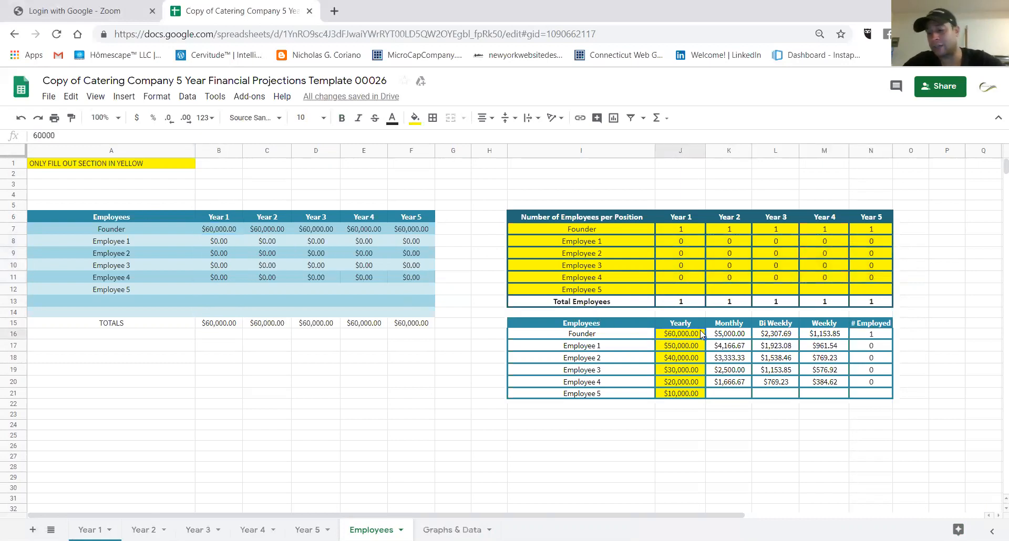
pyautogui.write('75,0')
pyautogui.write('000')
pyautogui.press('Return')
# Step: Compare the Year 1 salary total on the Employees sheet with the Employees expense totals on the Year 1 and Year 2 sheets
pyautogui.click(222, 328)
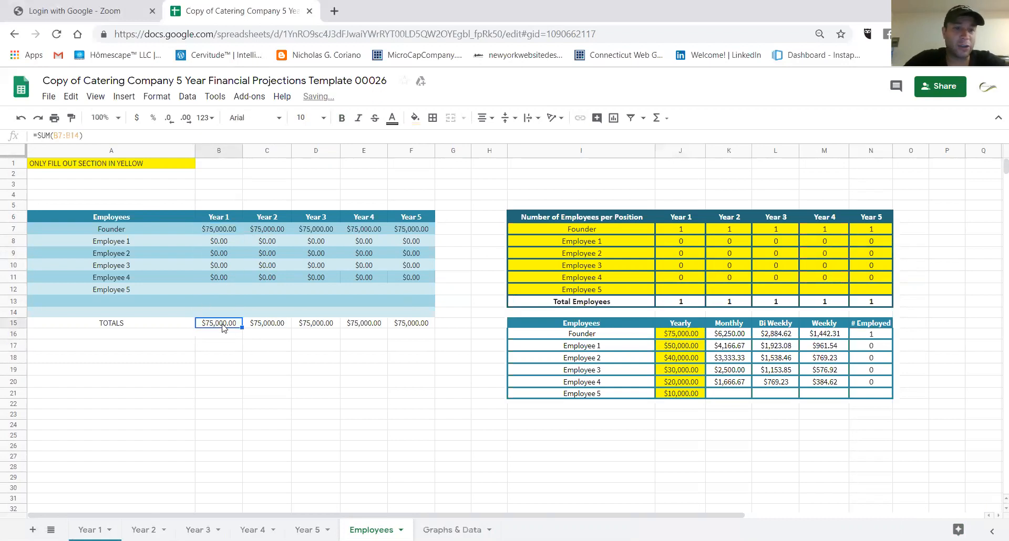
pyautogui.click(92, 530)
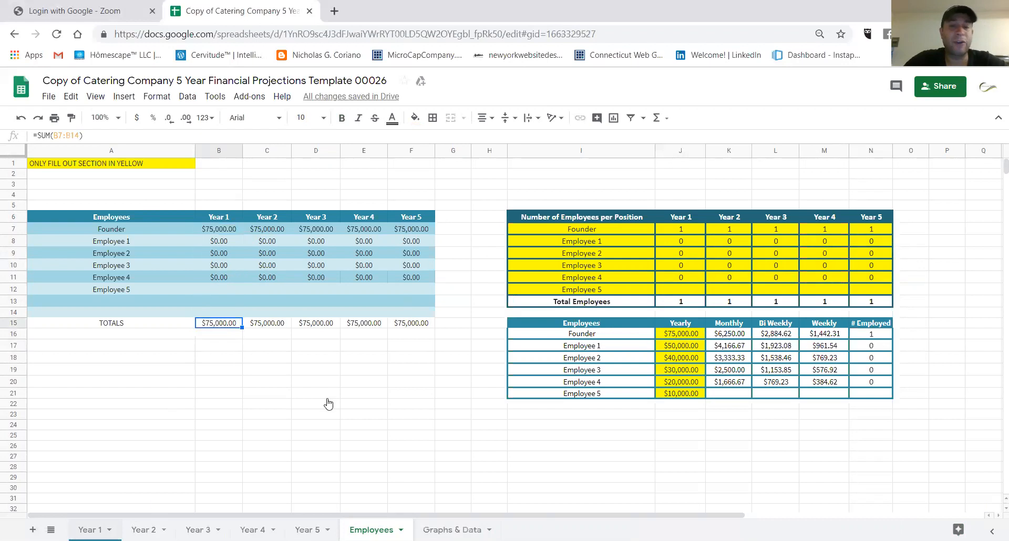
pyautogui.click(324, 424)
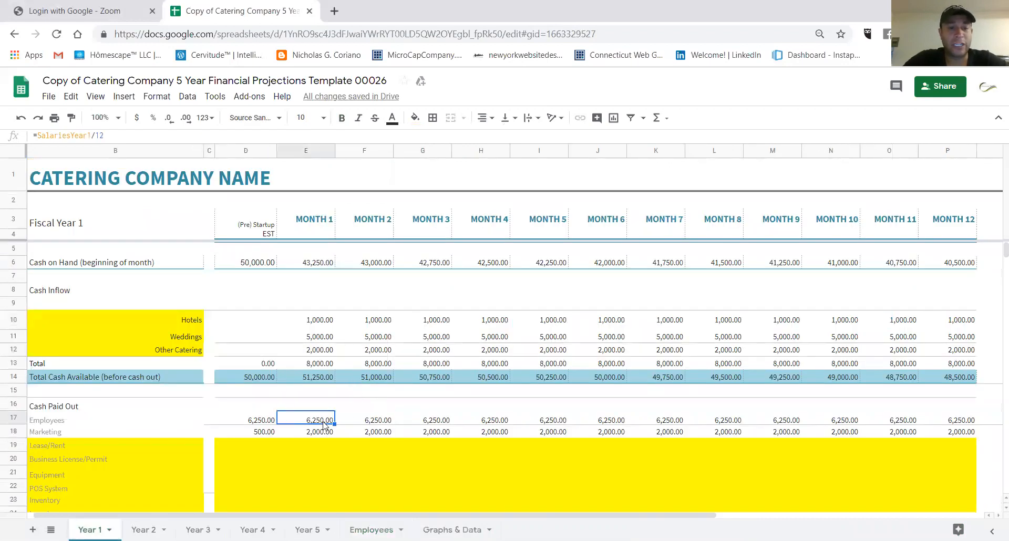
pyautogui.click(20, 419)
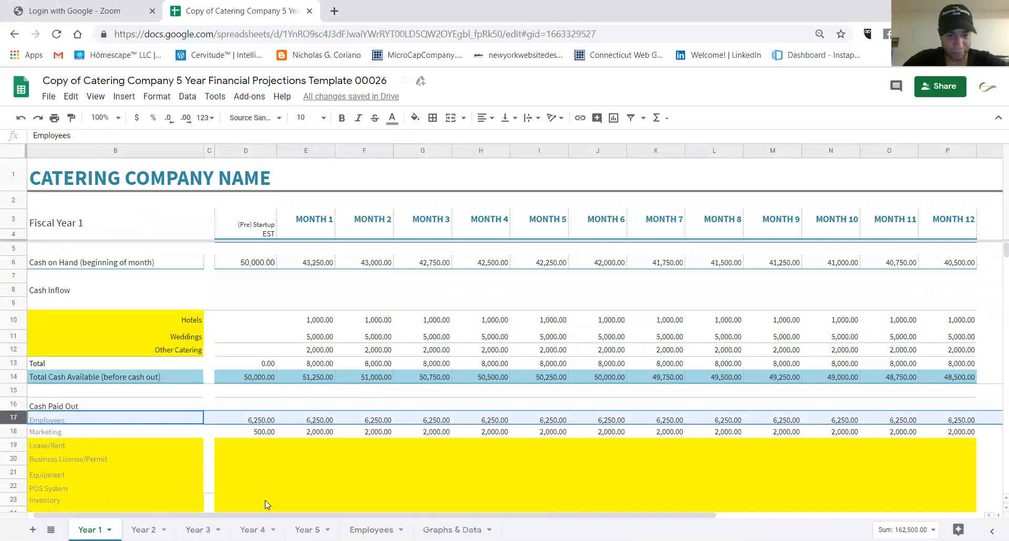
pyautogui.moveTo(276, 515); pyautogui.dragTo(489, 514)
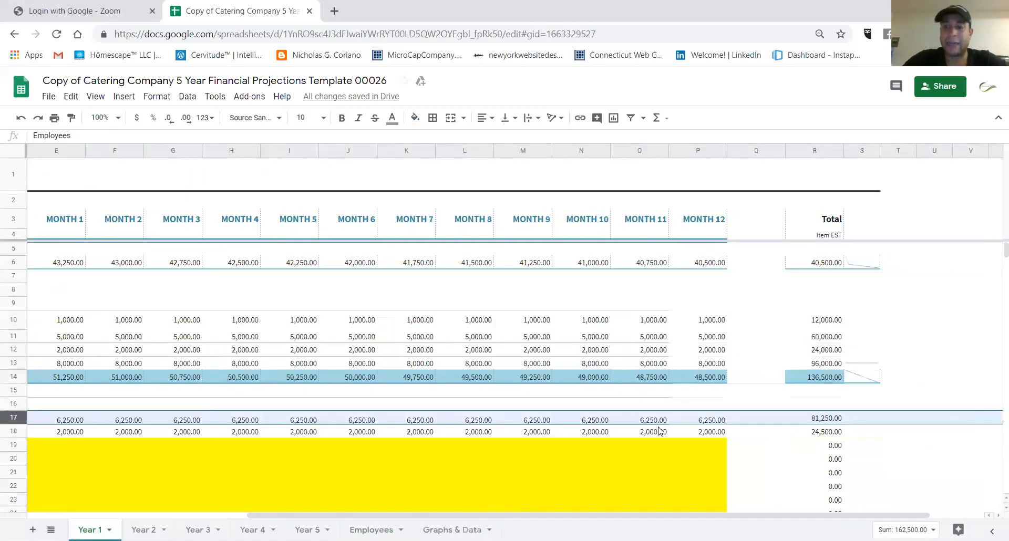
pyautogui.click(830, 418)
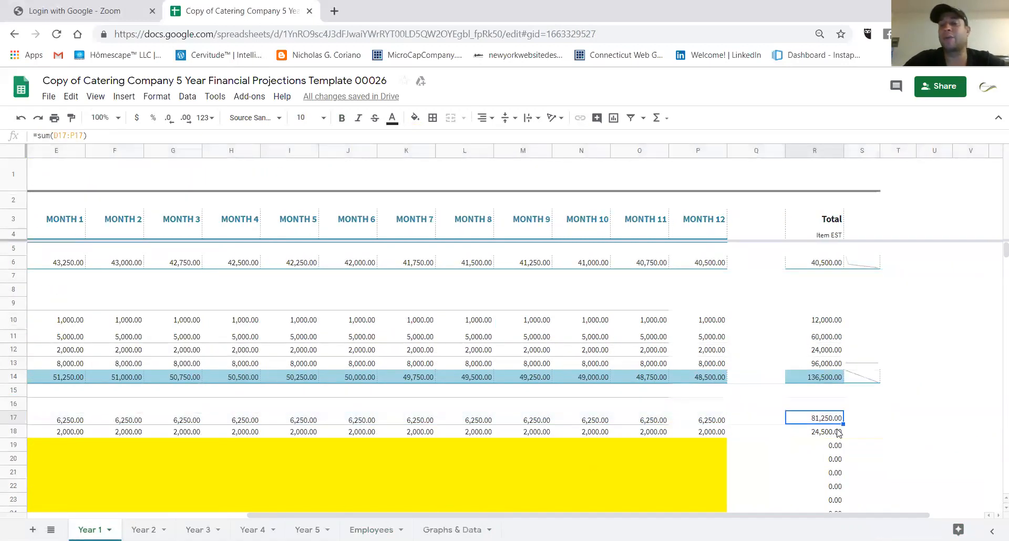
pyautogui.click(145, 530)
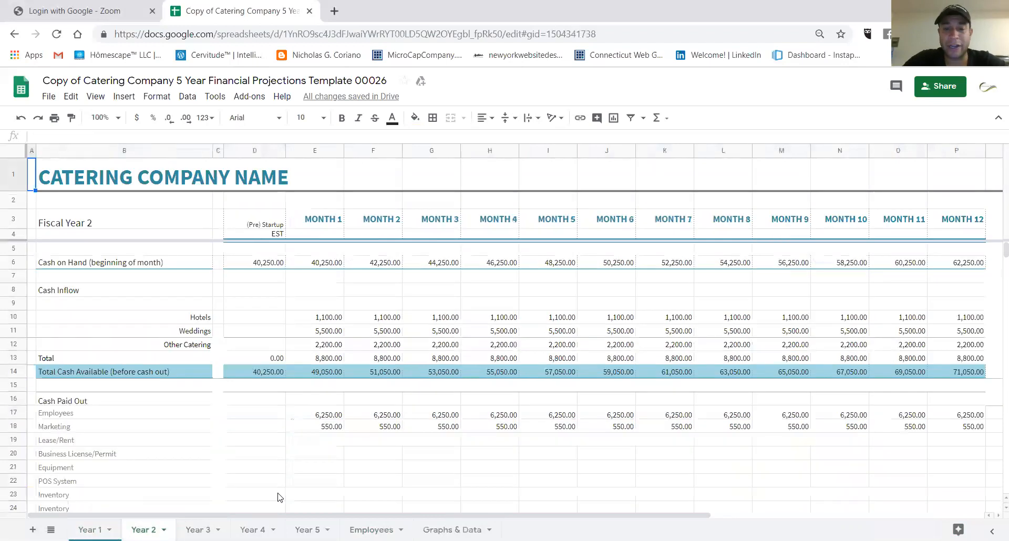
pyautogui.moveTo(458, 516); pyautogui.dragTo(677, 513)
pyautogui.click(803, 416)
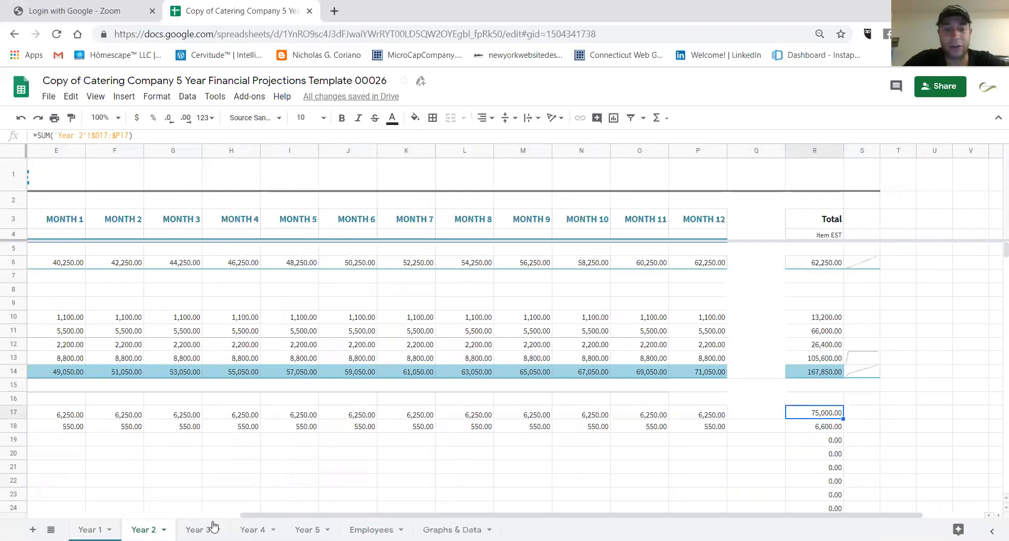
pyautogui.click(90, 530)
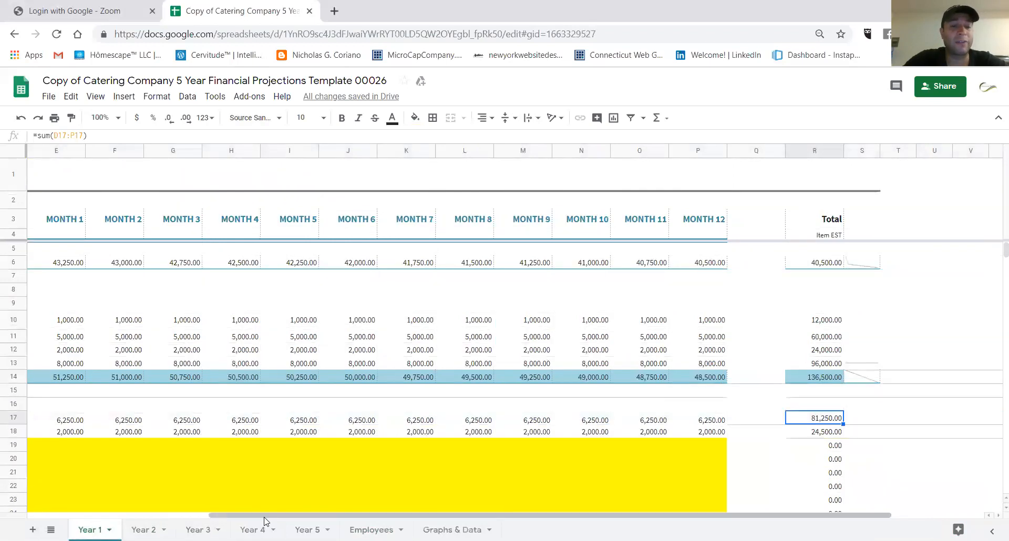
# Step: Set the pre-startup Employees expense to 0 on the Year 1 sheet and review the Pre Startup Expenses charts
pyautogui.click(270, 421)
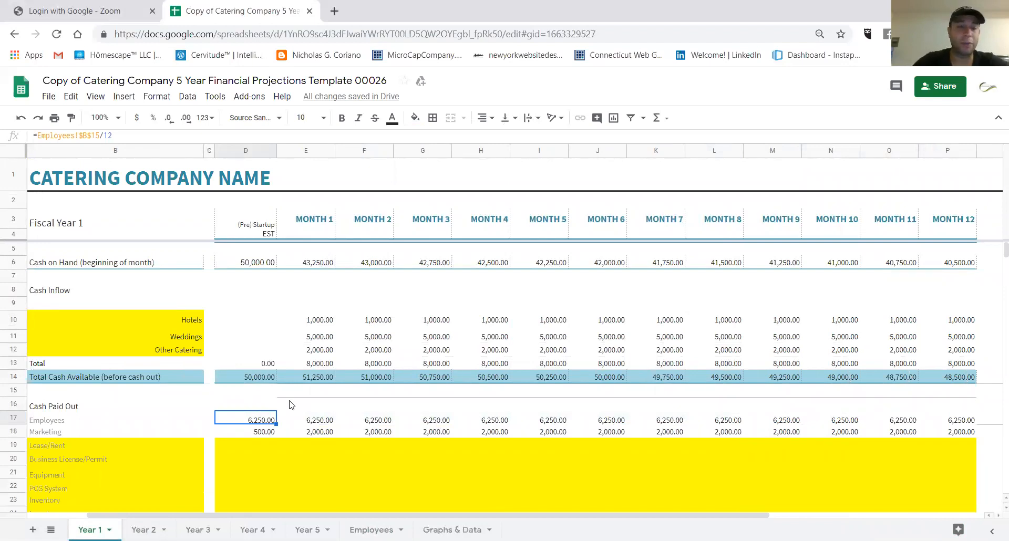
pyautogui.write('0')
pyautogui.press('Return')
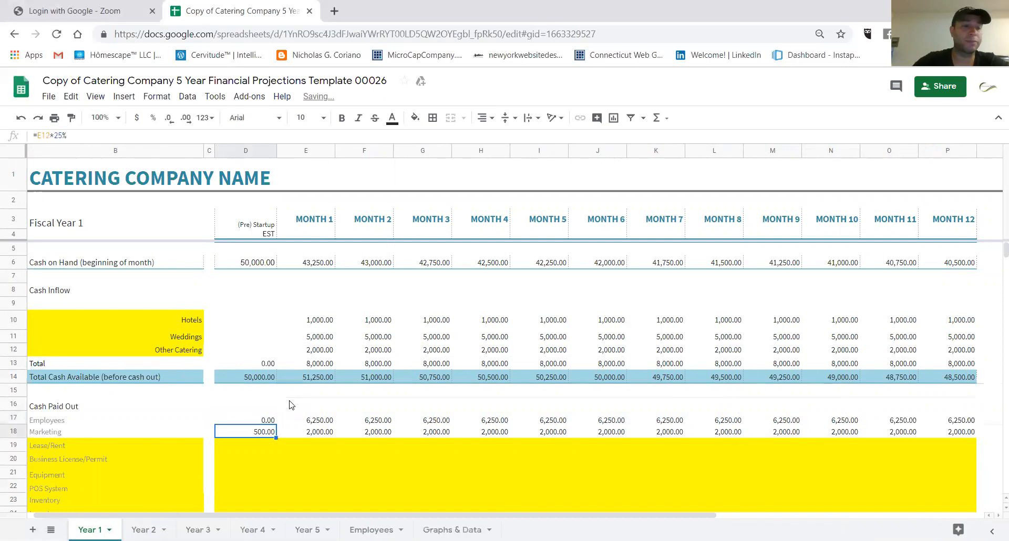
pyautogui.scroll(-10, 292, 404)
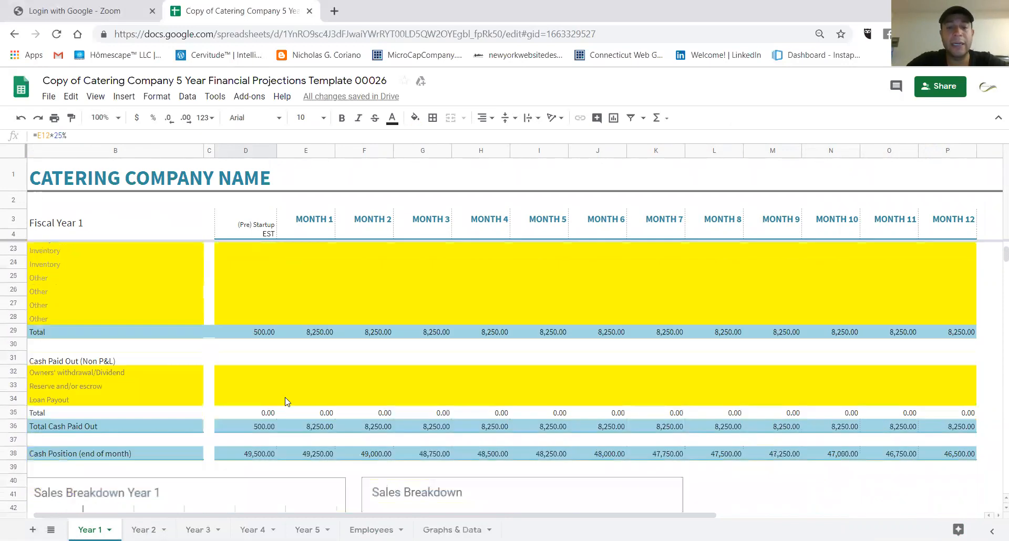
pyautogui.scroll(-1, 284, 402)
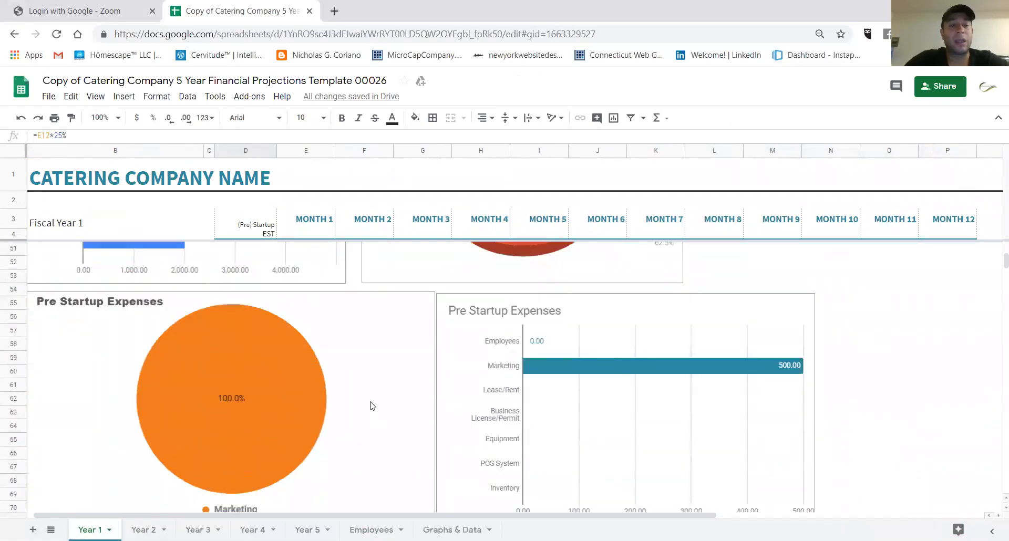
pyautogui.scroll(-1, 258, 425)
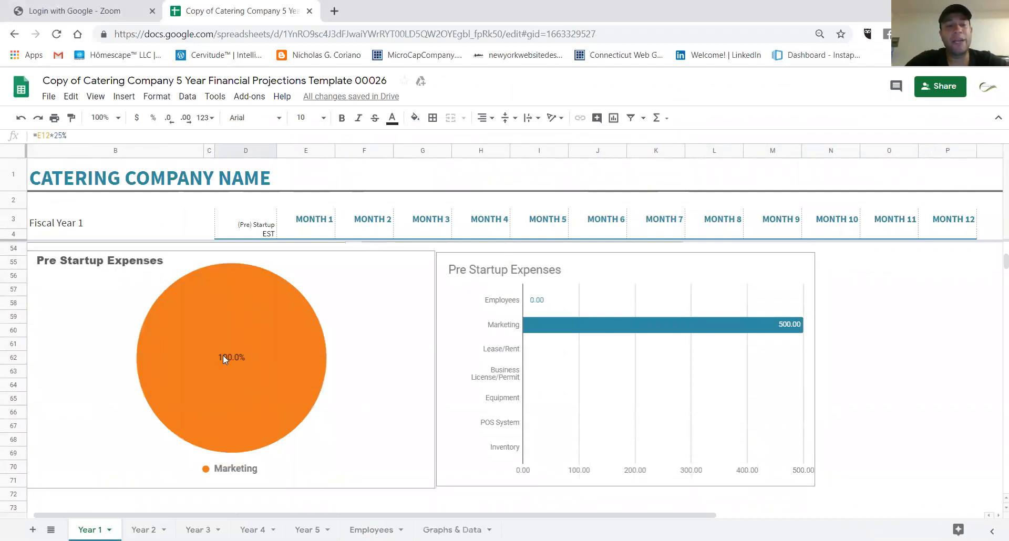
pyautogui.scroll(10, 287, 349)
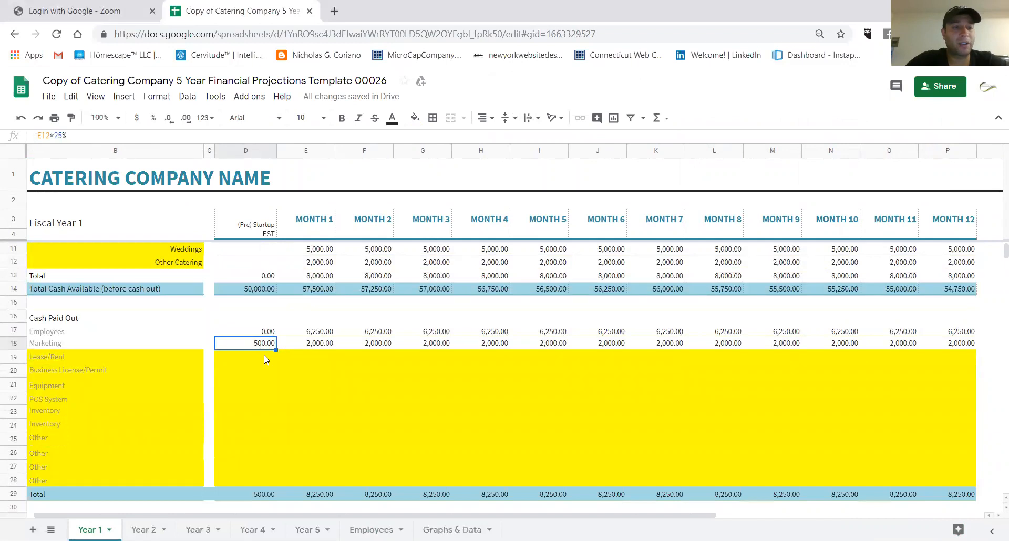
# Step: Enter pre-startup expenses of 1500 for Lease/Rent and 250 for Business License/Permit
pyautogui.click(268, 359)
pyautogui.write('1500')
pyautogui.press('Return')
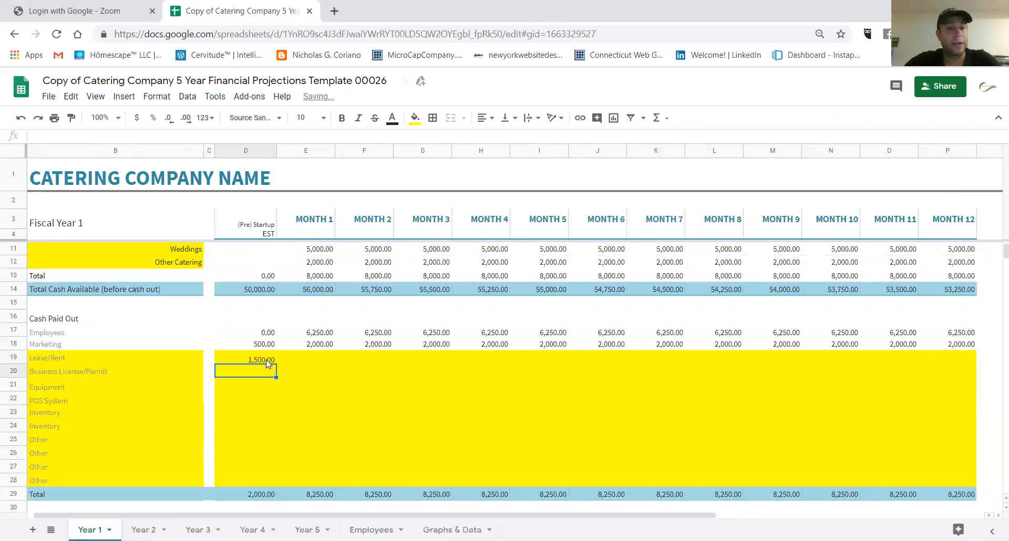
pyautogui.write('250')
pyautogui.press('Return')
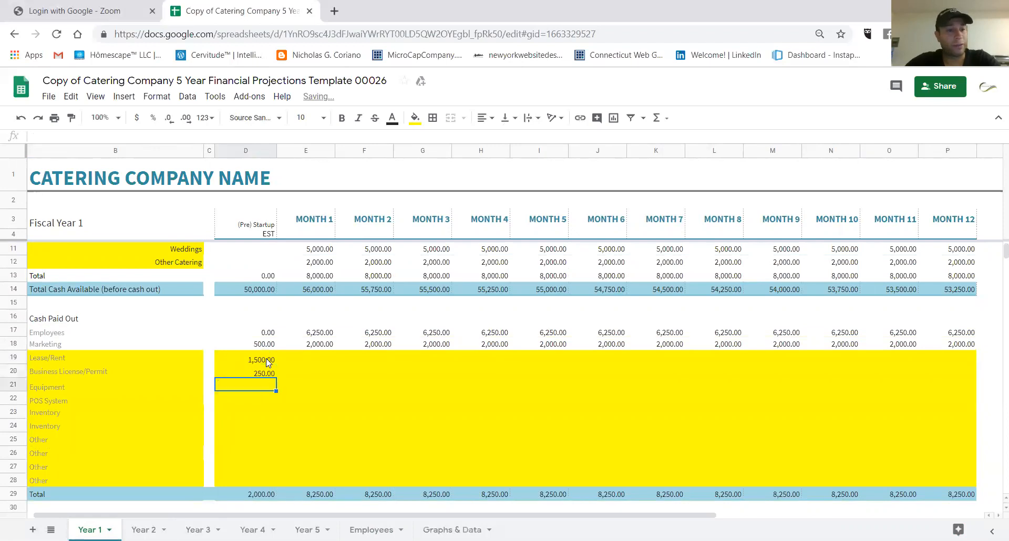
# Step: Enter pre-startup expenses of 1,500 for Equipment, 100 for POS System and 1500 for the first Inventory row
pyautogui.write('1,')
pyautogui.write('500')
pyautogui.press('Return')
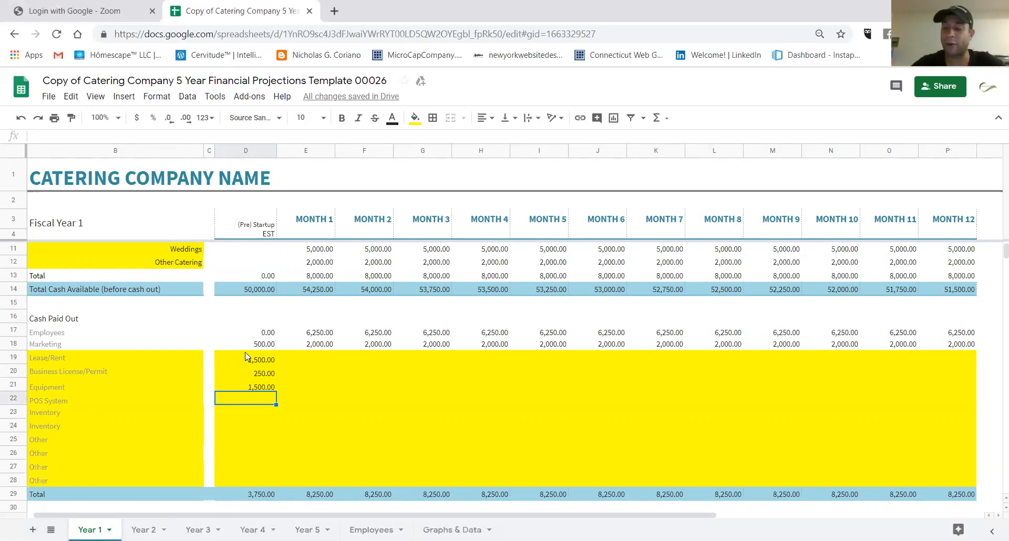
pyautogui.write('100')
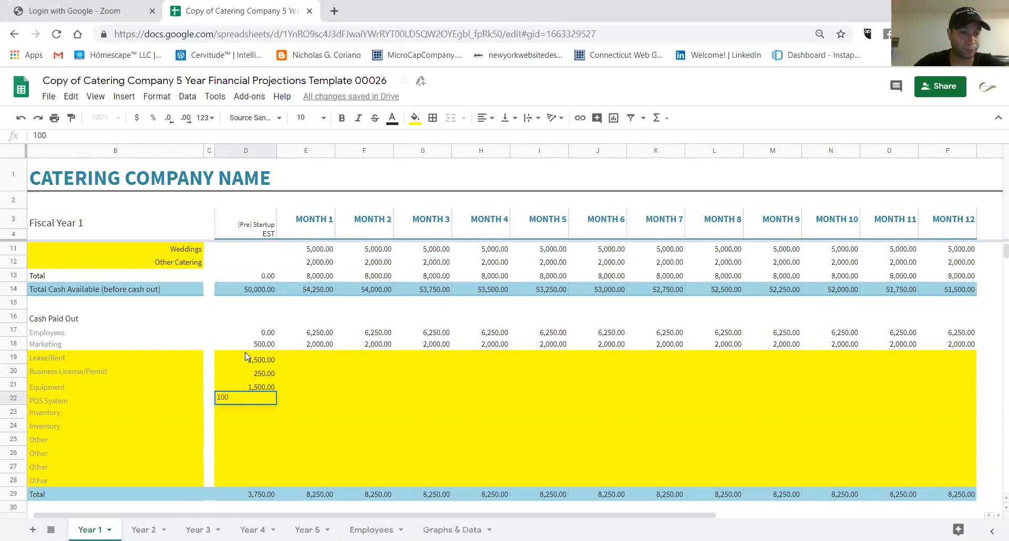
pyautogui.press('Return')
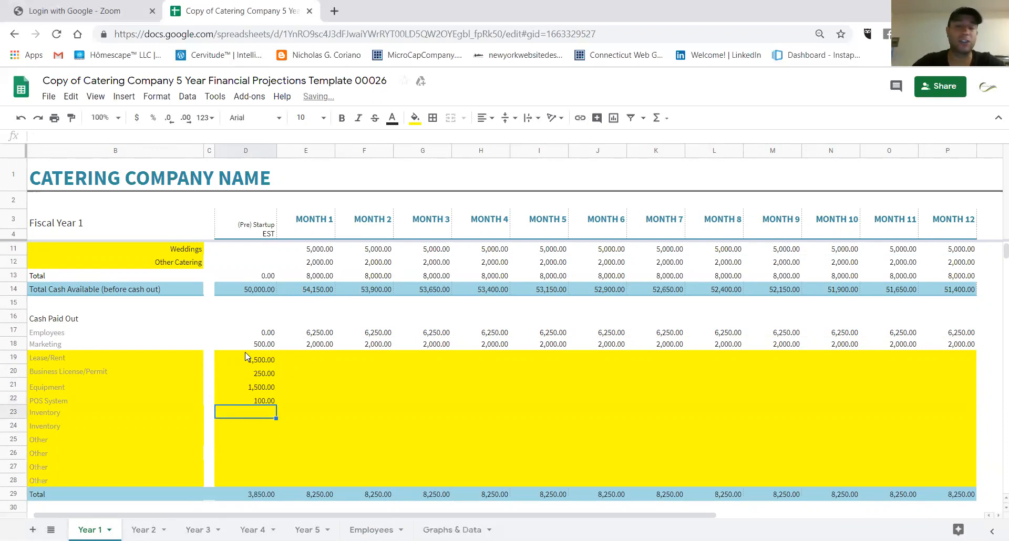
pyautogui.write('1500')
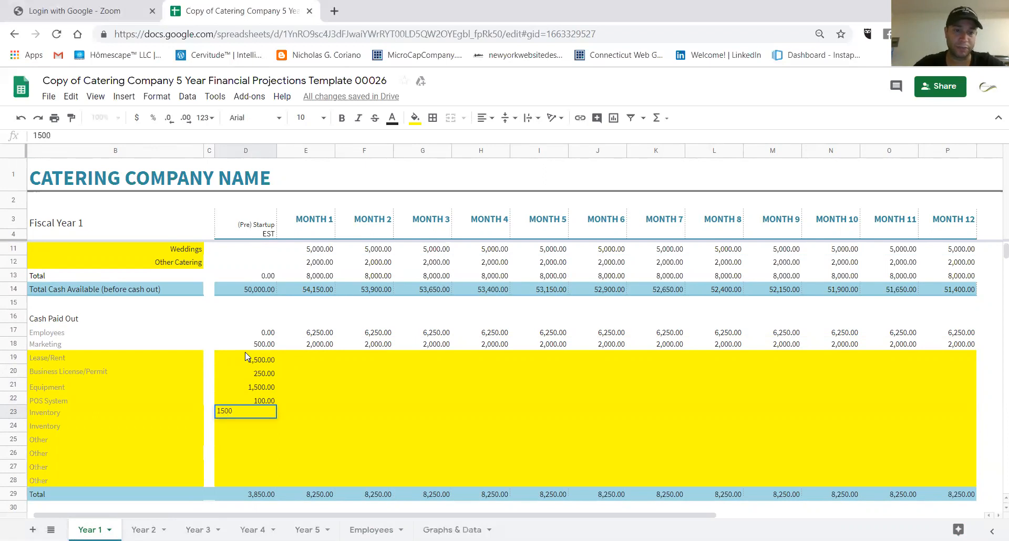
pyautogui.press('Return')
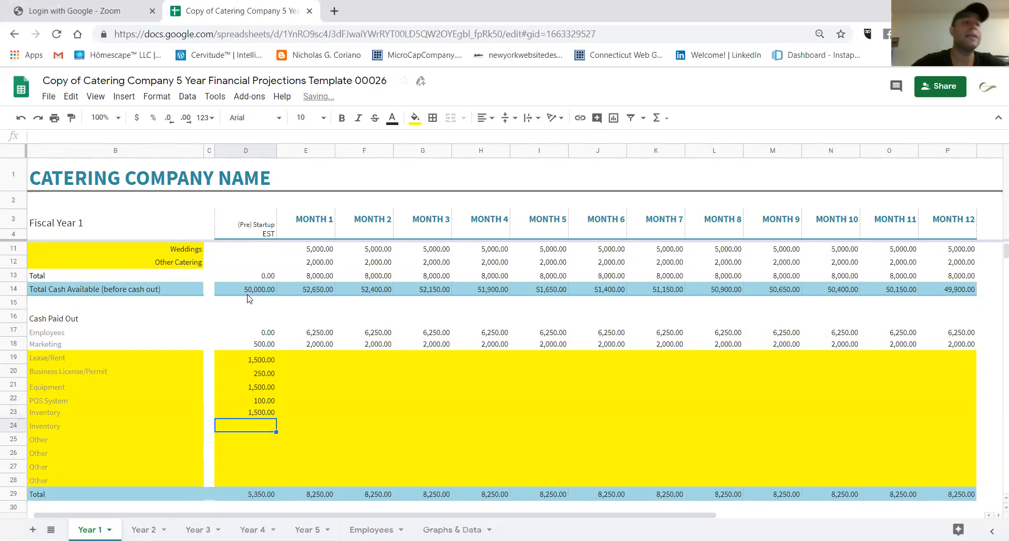
# Step: Examine the Pre Startup Expenses pie and bar charts on the Year 1 sheet
pyautogui.scroll(-4, 366, 309)
pyautogui.scroll(-10, 366, 309)
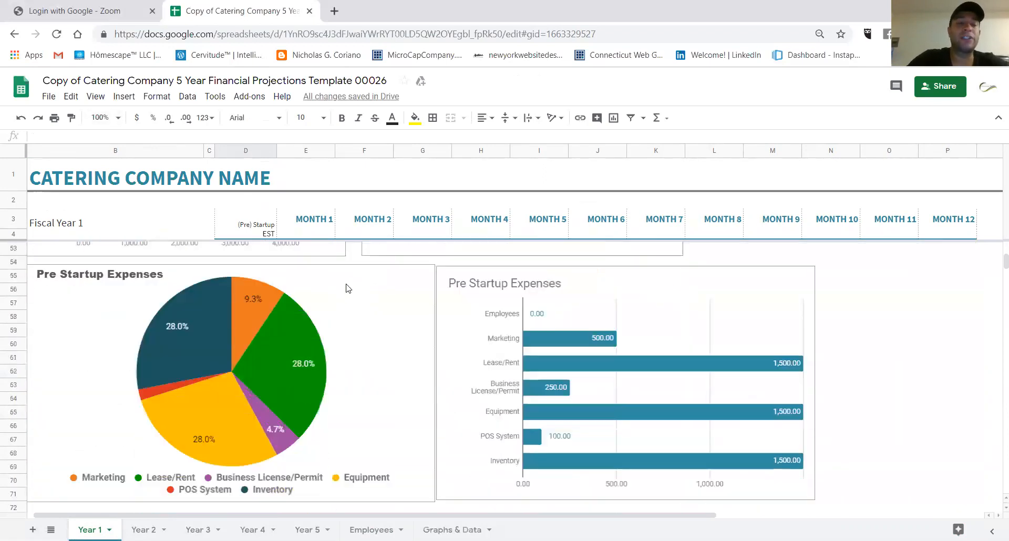
pyautogui.click(411, 317)
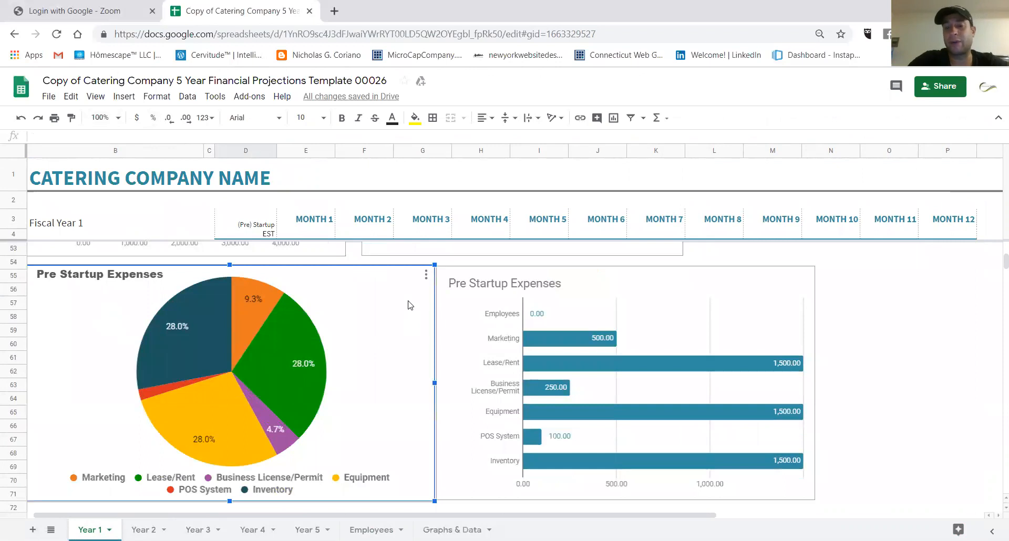
pyautogui.scroll(15, 396, 307)
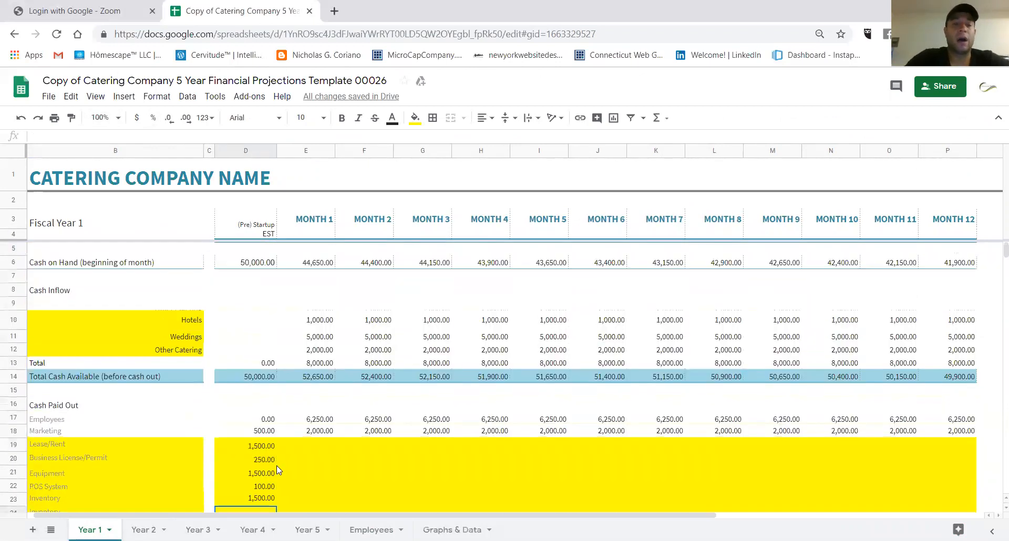
# Step: Inspect the Year 2 Month 2 Weddings formula and the monthly Hotels, Weddings and Other Catering revenue range
pyautogui.click(144, 530)
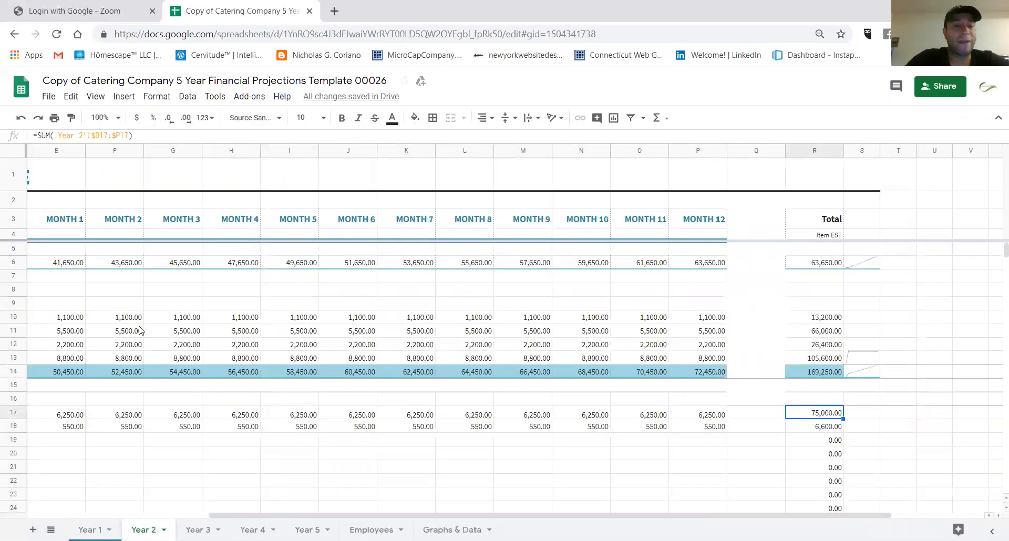
pyautogui.click(129, 330)
pyautogui.moveTo(340, 519); pyautogui.dragTo(193, 520)
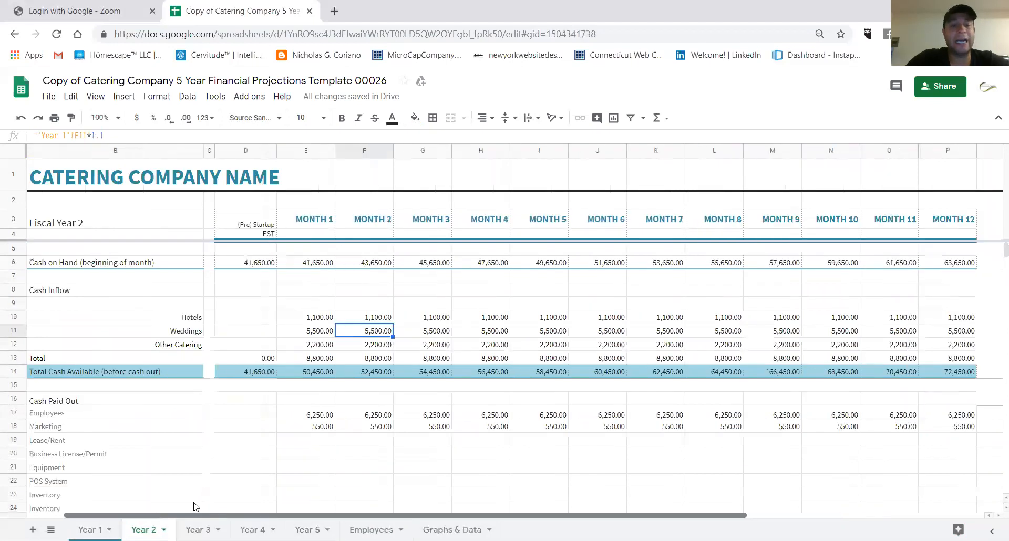
pyautogui.moveTo(105, 136); pyautogui.dragTo(63, 135)
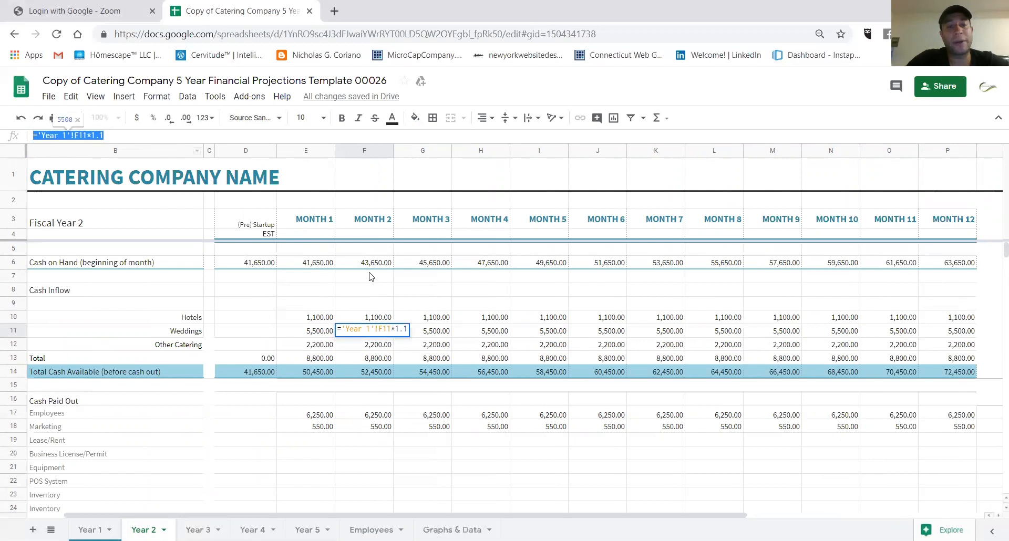
pyautogui.click(402, 320)
pyautogui.moveTo(326, 321); pyautogui.dragTo(956, 342)
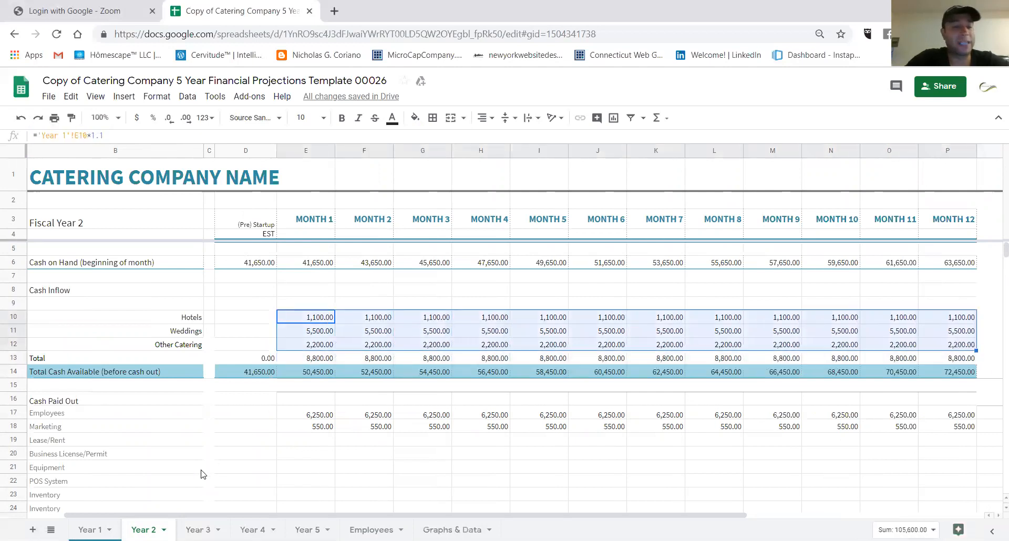
# Step: Check the Weddings revenue formulas on the Year 3, Year 4 and Year 5 sheets, and view the Graphs & Data sheet
pyautogui.click(198, 530)
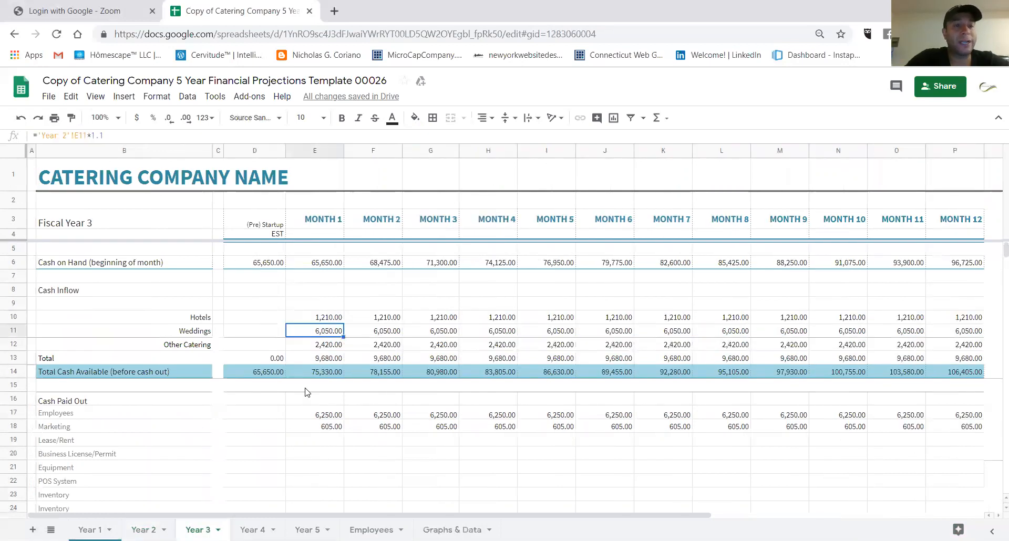
pyautogui.click(257, 529)
pyautogui.click(340, 329)
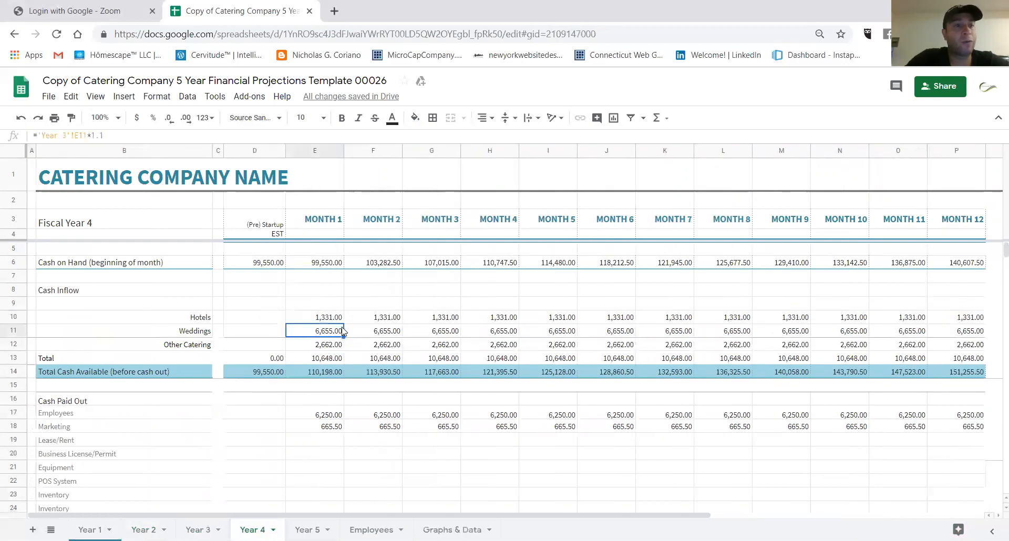
pyautogui.click(307, 530)
pyautogui.click(369, 331)
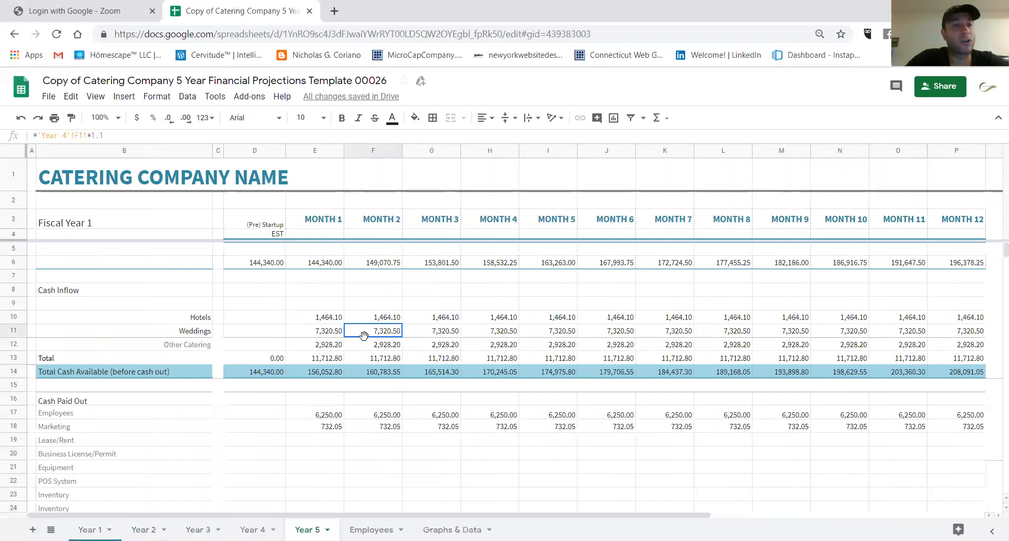
pyautogui.click(452, 530)
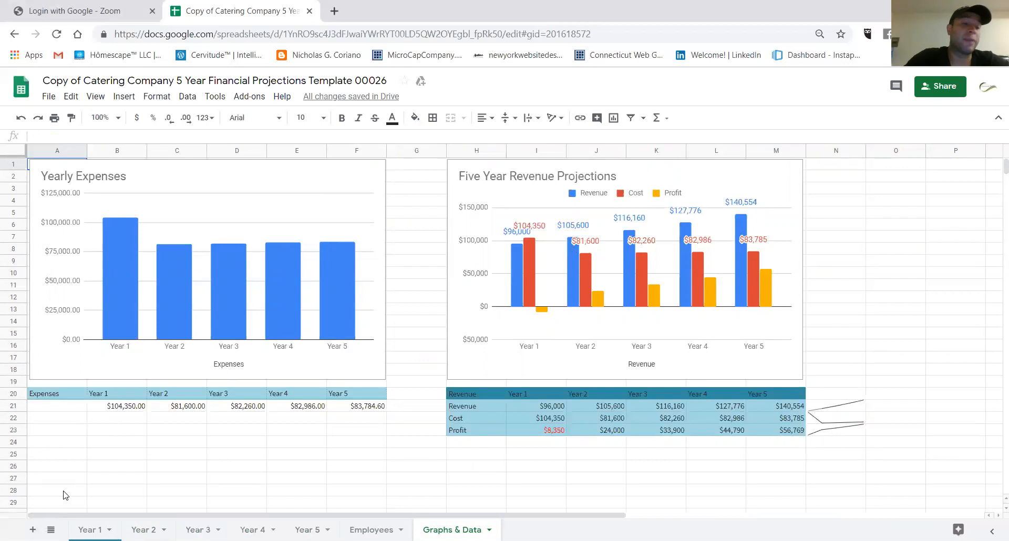
# Step: Examine the two Inventory rows and the empty Month 1 expense cells under Cash Paid Out on the Year 1 sheet
pyautogui.click(92, 530)
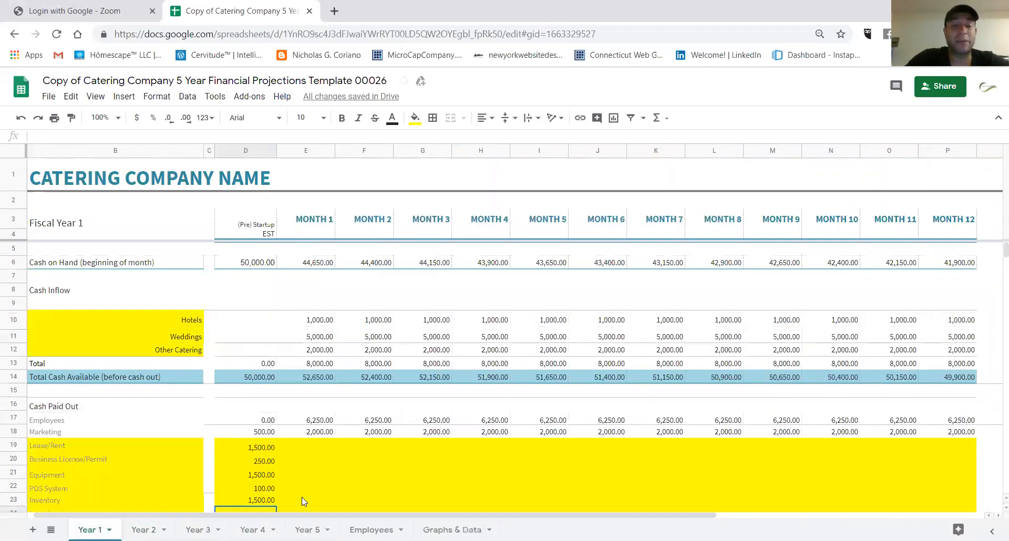
pyautogui.scroll(-3, 325, 431)
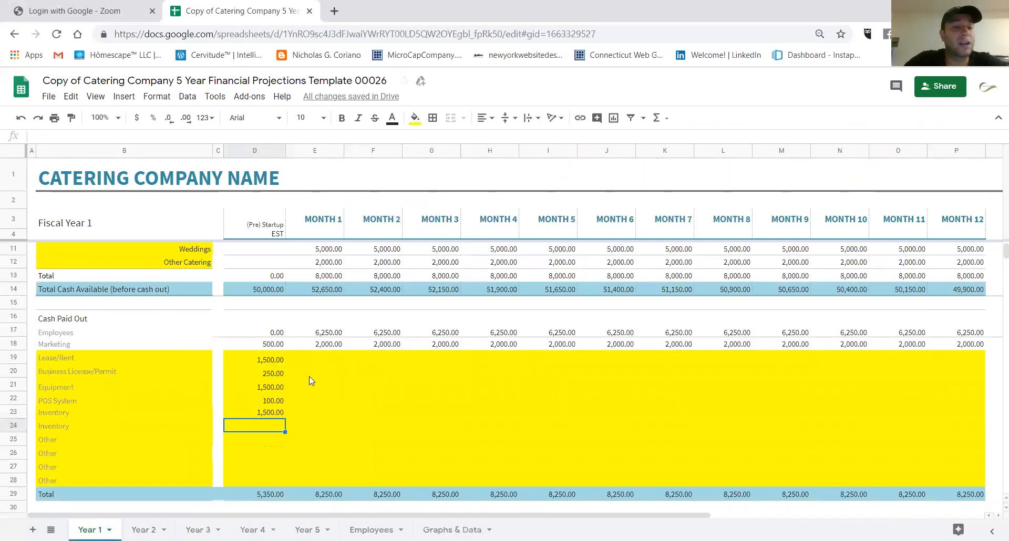
pyautogui.moveTo(8, 413); pyautogui.dragTo(7, 426)
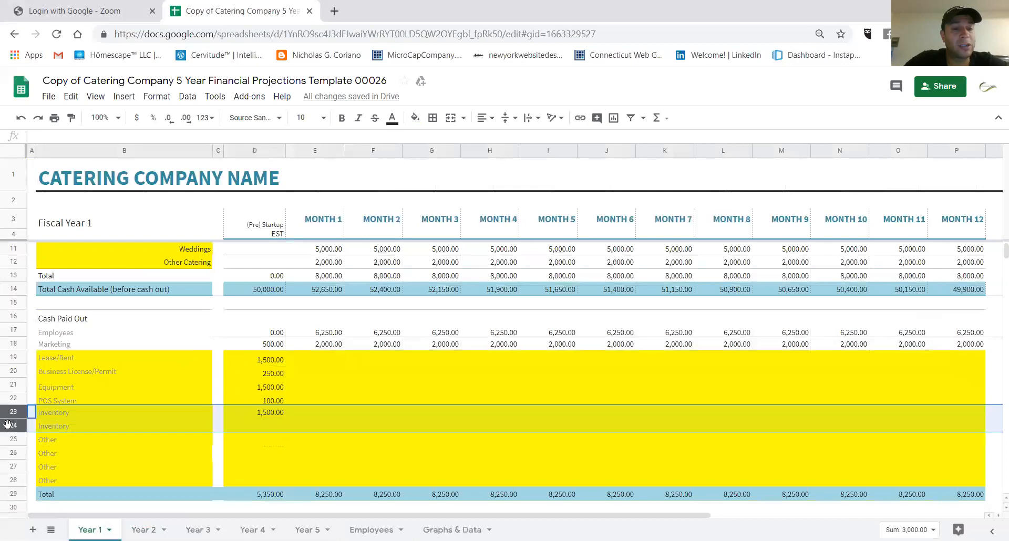
pyautogui.click(320, 396)
pyautogui.scroll(1, 316, 390)
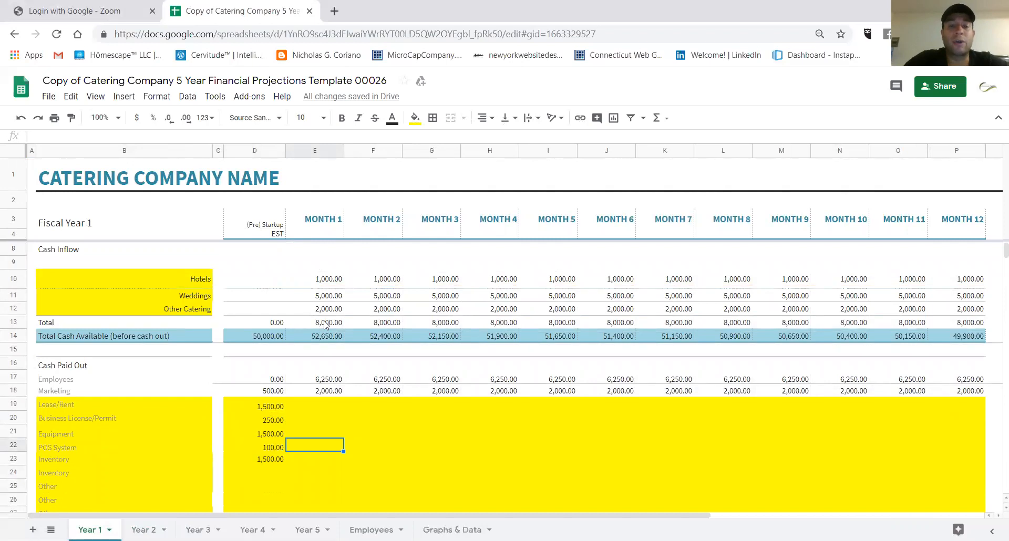
pyautogui.click(325, 405)
pyautogui.scroll(-1, 385, 360)
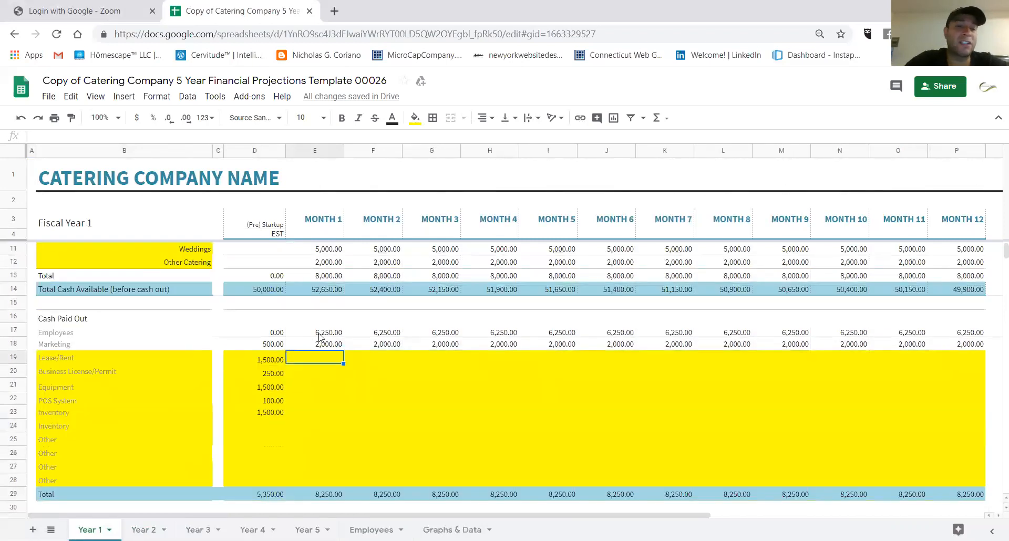
# Step: Inspect the Month 1 Employees, Marketing and Total formulas under Cash Paid Out on the Year 1 sheet
pyautogui.moveTo(319, 333); pyautogui.dragTo(369, 345)
pyautogui.click(337, 343)
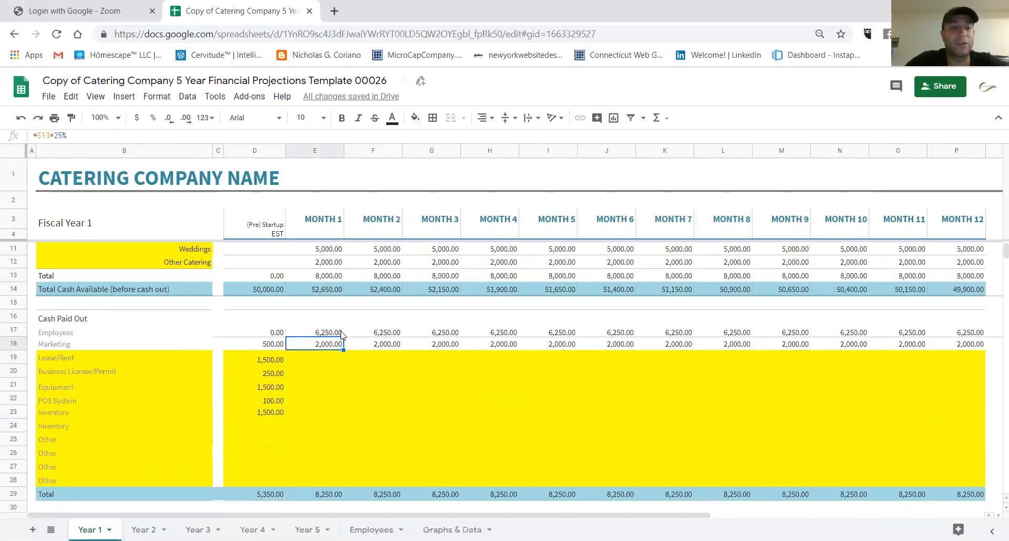
pyautogui.click(342, 334)
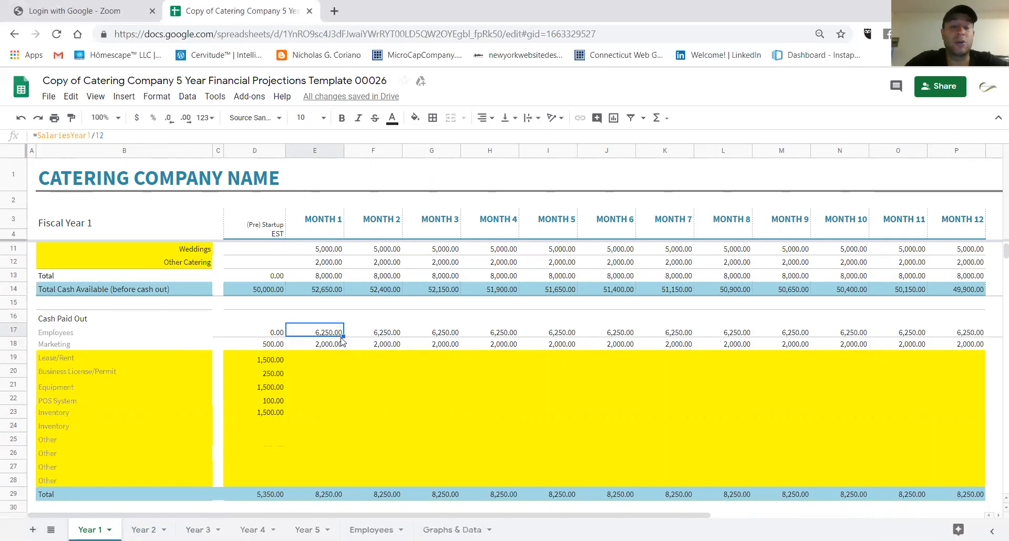
pyautogui.scroll(-1, 337, 360)
pyautogui.click(341, 455)
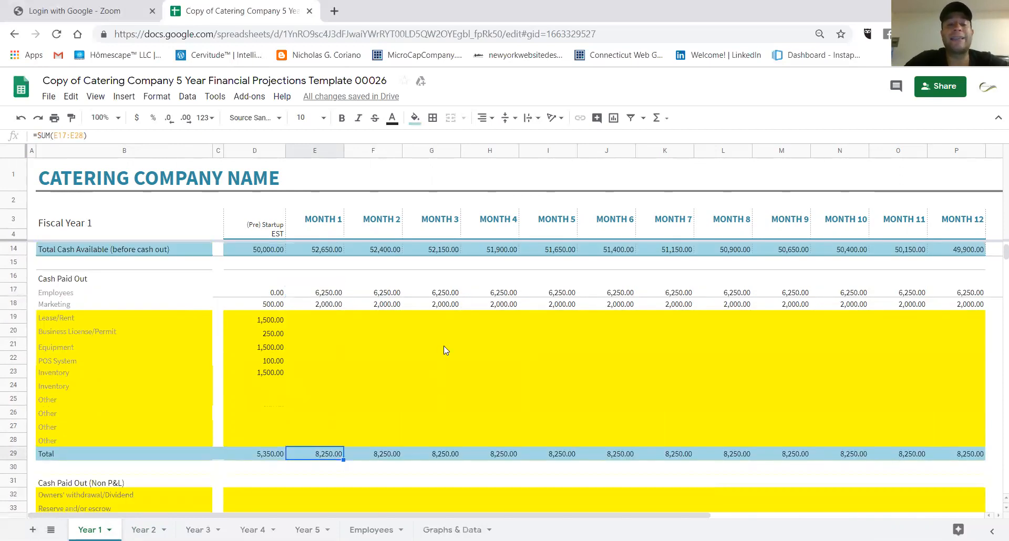
pyautogui.click(333, 469)
pyautogui.click(322, 454)
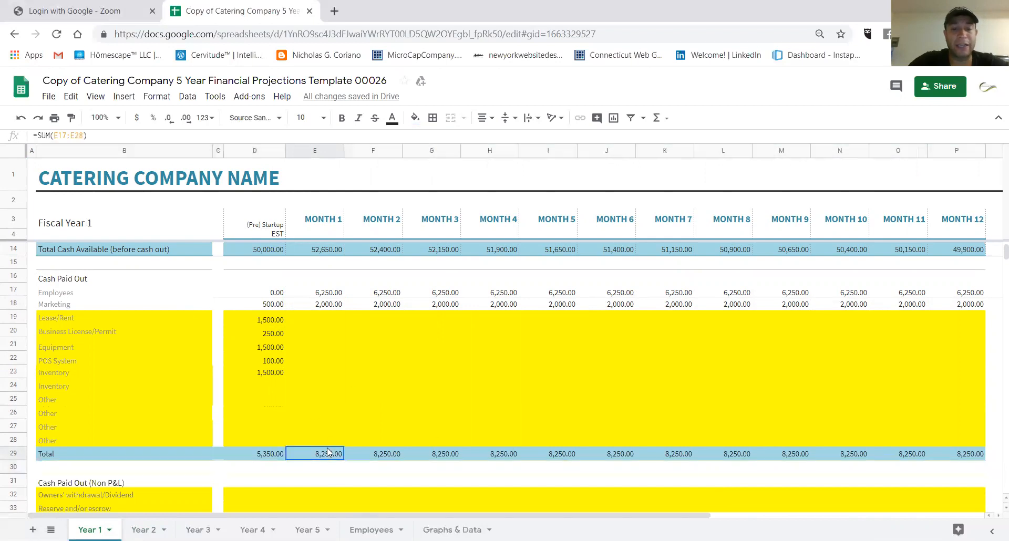
# Step: Compare the Month 1 revenue entries and Cash Inflow total with the Month 1 Cash Paid Out total
pyautogui.scroll(3, 329, 324)
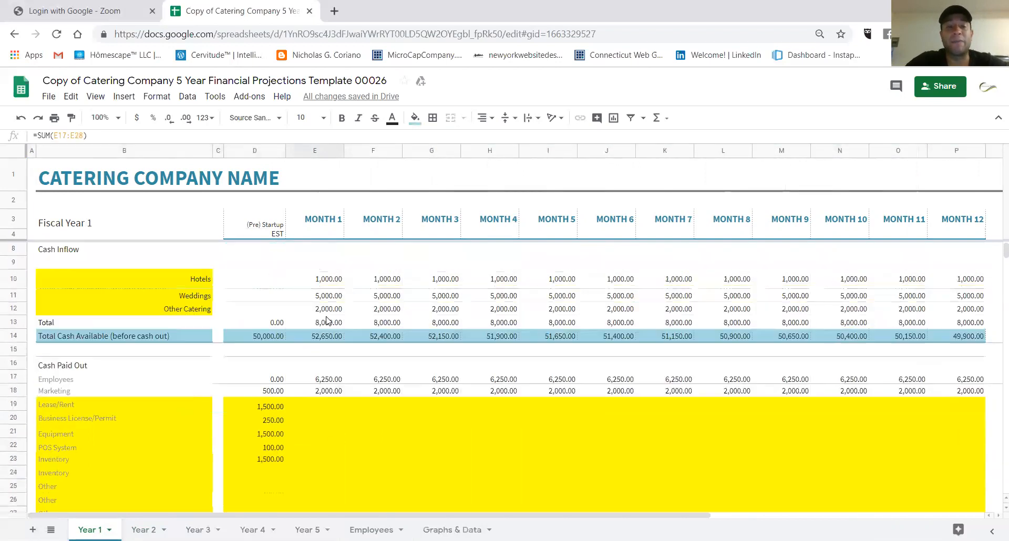
pyautogui.moveTo(321, 284); pyautogui.dragTo(325, 311)
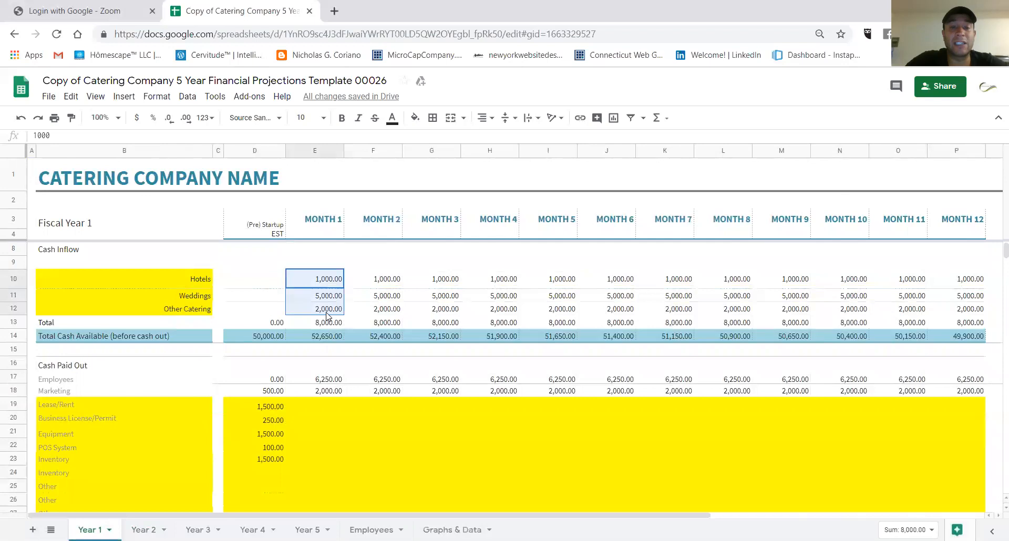
pyautogui.click(333, 326)
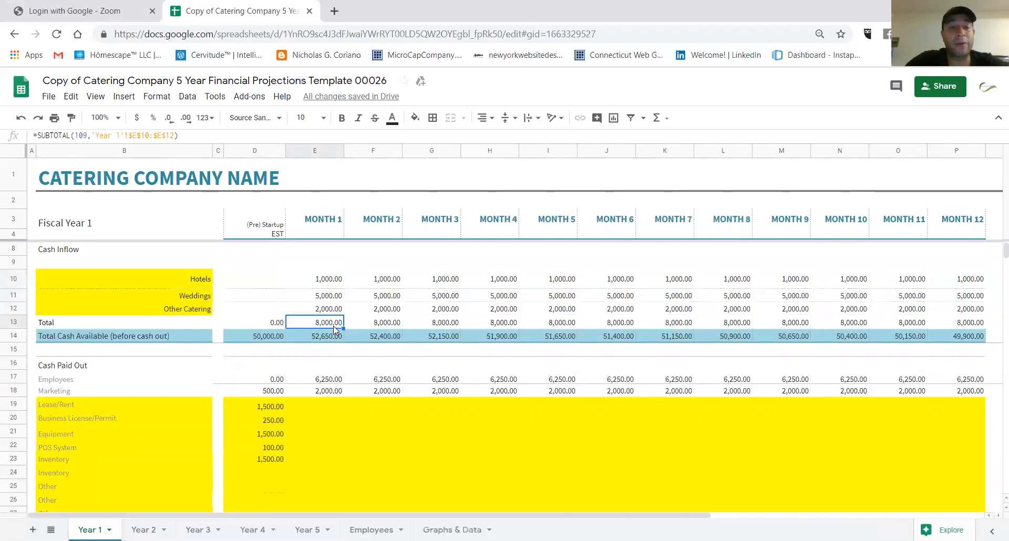
pyautogui.scroll(-3, 334, 329)
pyautogui.click(334, 415)
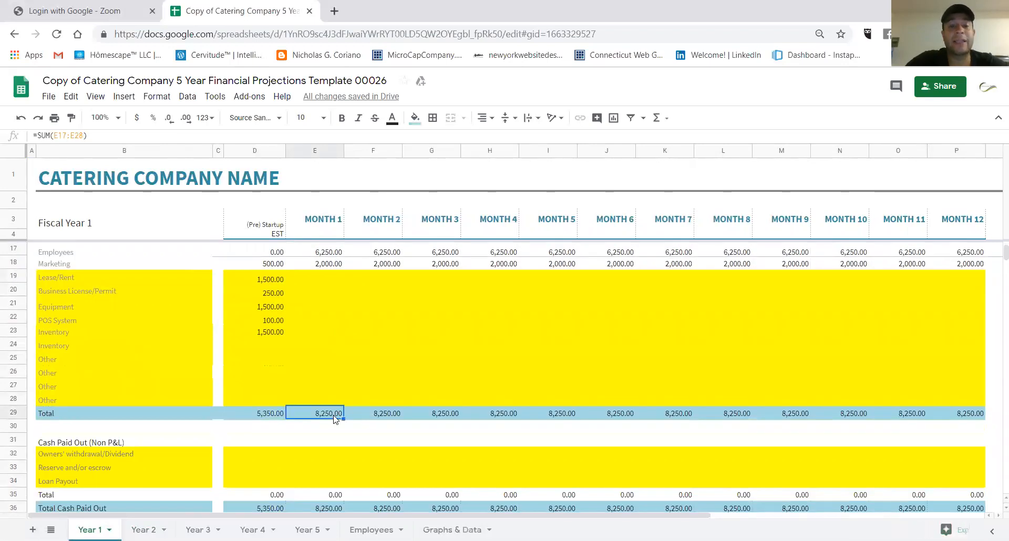
pyautogui.scroll(2, 336, 418)
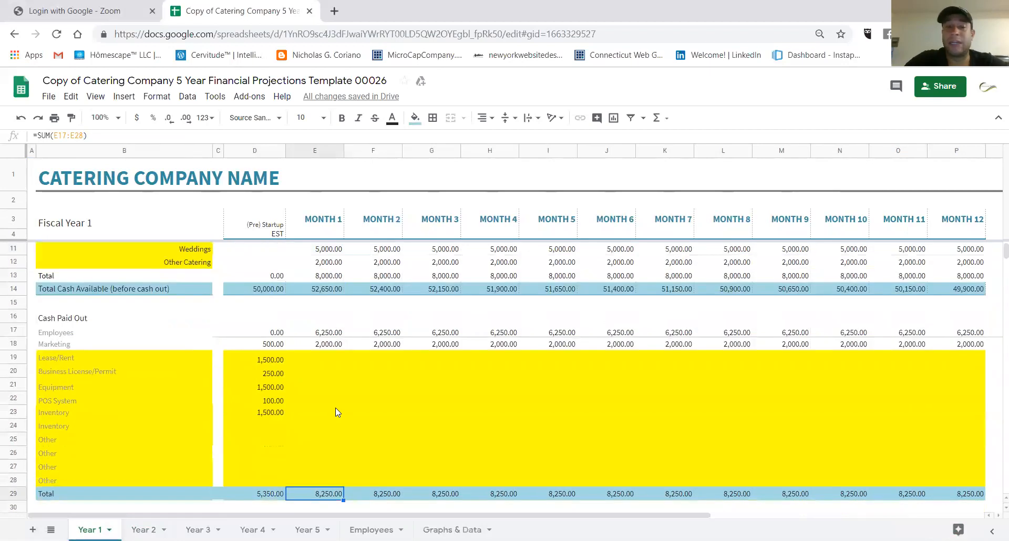
# Step: Set the pre-startup Cash on Hand on the Year 1 sheet to 0
pyautogui.scroll(2, 337, 411)
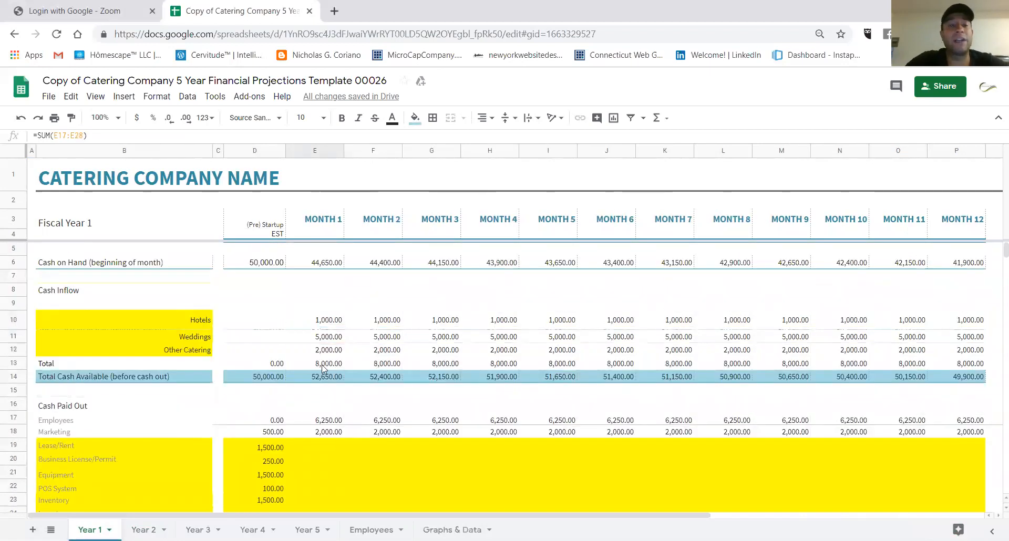
pyautogui.click(271, 264)
pyautogui.write('0')
pyautogui.press('Return')
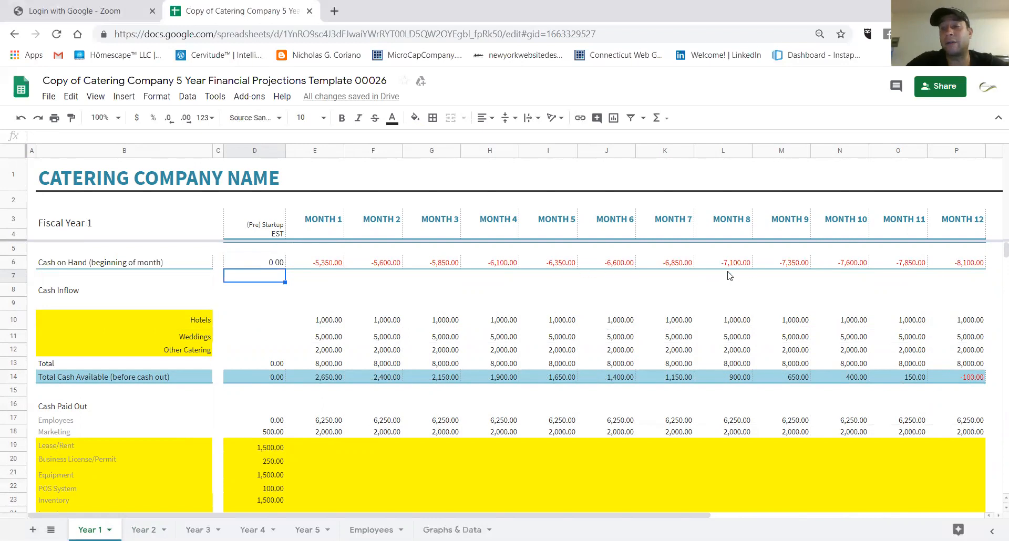
# Step: Examine the Year 1 Cash on Hand balances for Months 7 through 11
pyautogui.click(748, 264)
pyautogui.click(676, 265)
pyautogui.click(739, 266)
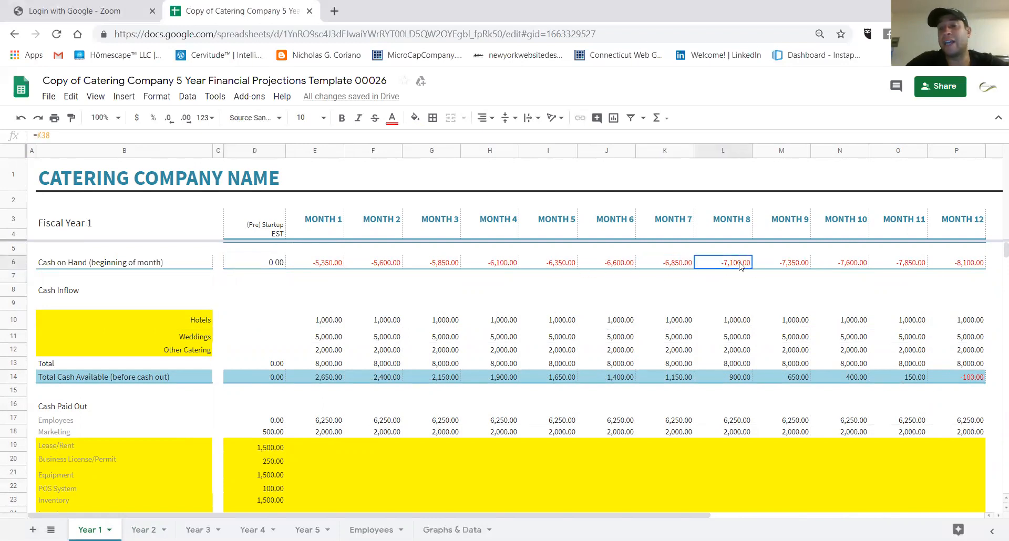
pyautogui.click(798, 268)
pyautogui.click(857, 265)
pyautogui.click(906, 263)
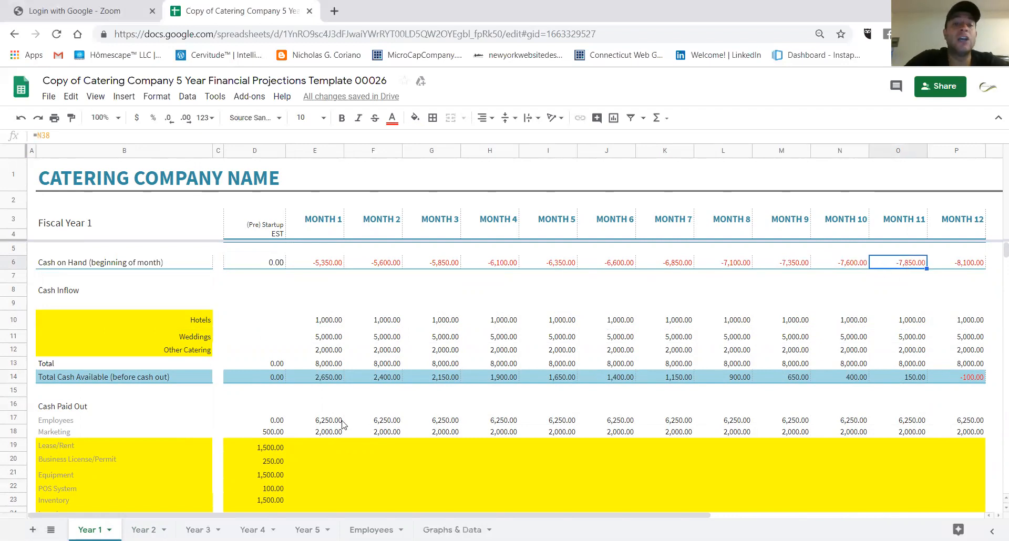
# Step: Recheck the Month 1 revenue entries and Cash Inflow total against the Cash Paid Out total with no starting cash
pyautogui.scroll(-1, 342, 425)
pyautogui.moveTo(329, 282); pyautogui.dragTo(328, 313)
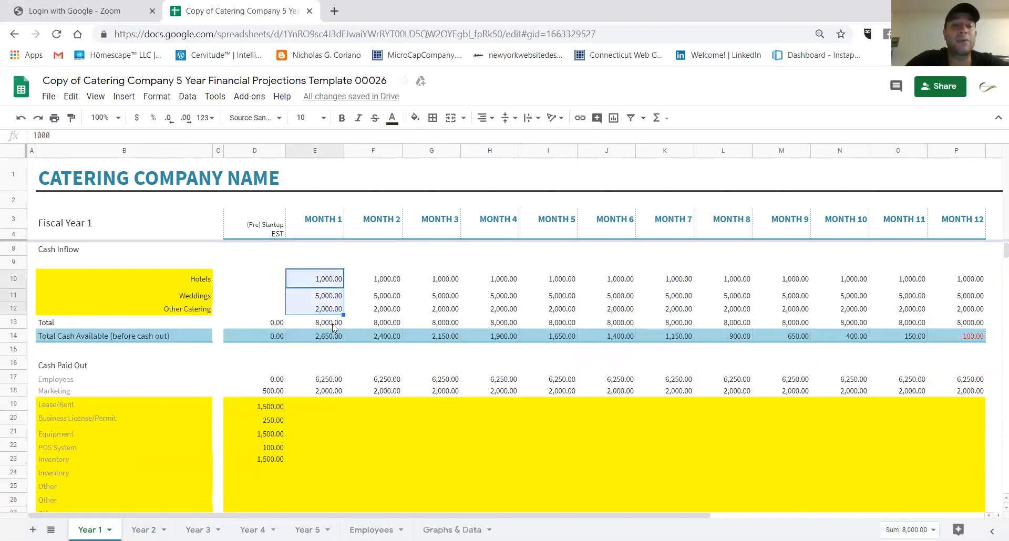
pyautogui.click(332, 323)
pyautogui.doubleClick(332, 323)
pyautogui.press('Escape')
pyautogui.scroll(-2, 334, 421)
pyautogui.click(335, 453)
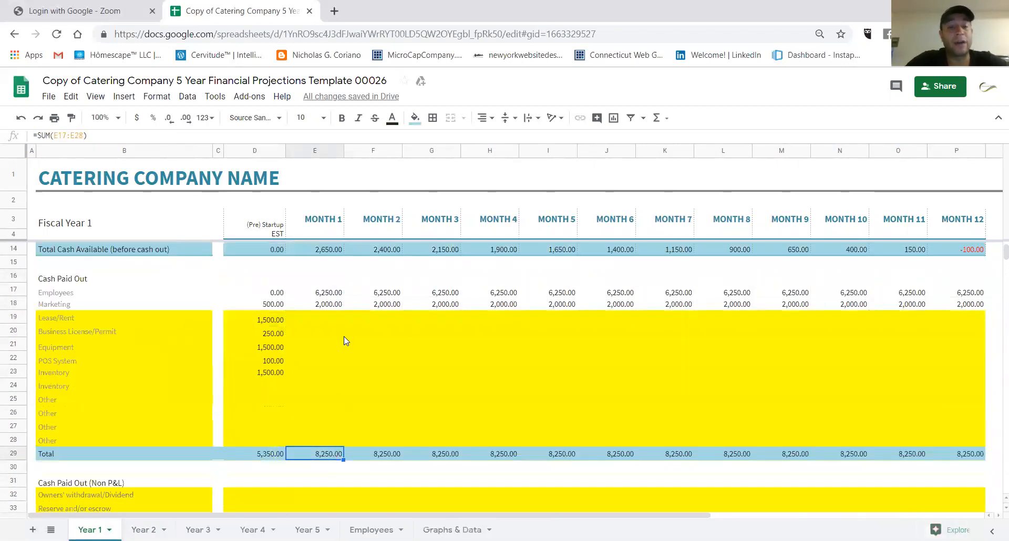
pyautogui.scroll(1, 343, 342)
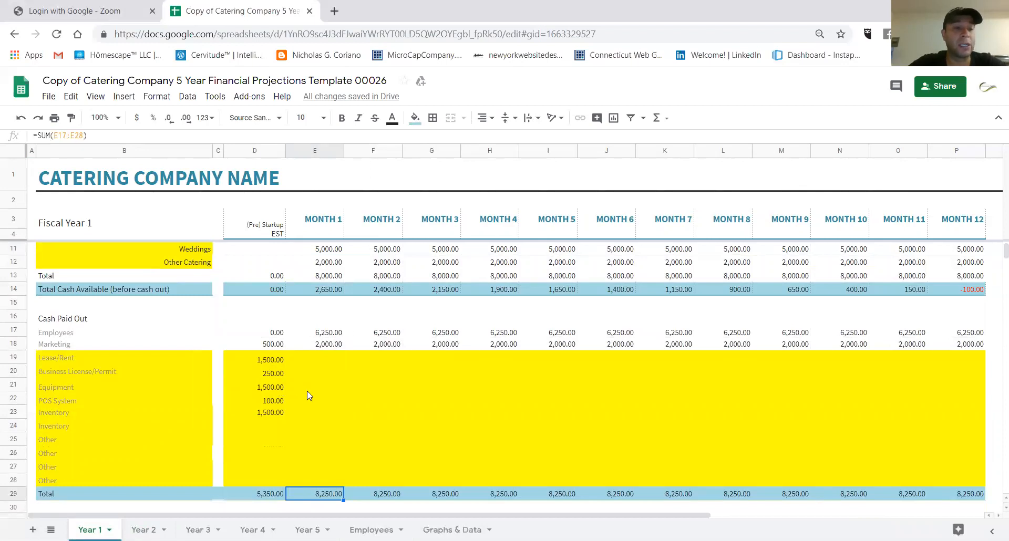
# Step: Review the empty Month 1 expense cells and select the entire first Inventory row on the Year 1 sheet
pyautogui.moveTo(308, 389); pyautogui.dragTo(314, 403)
pyautogui.click(315, 421)
pyautogui.click(317, 410)
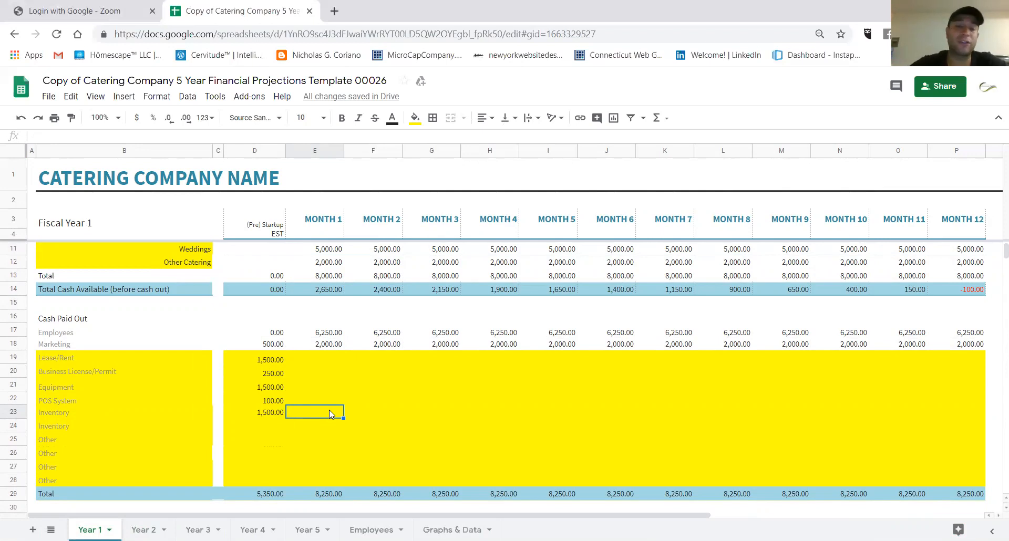
pyautogui.scroll(1, 331, 414)
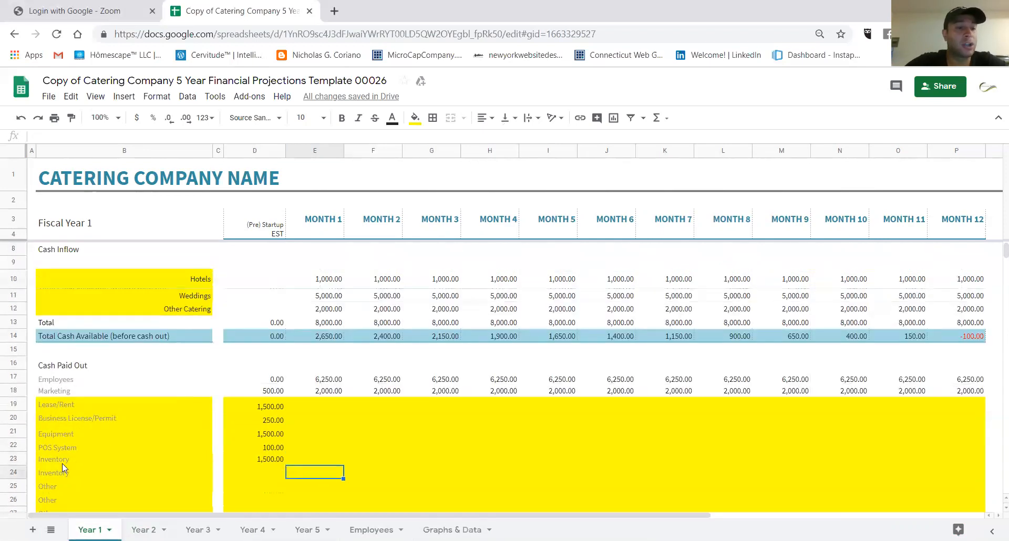
pyautogui.click(7, 457)
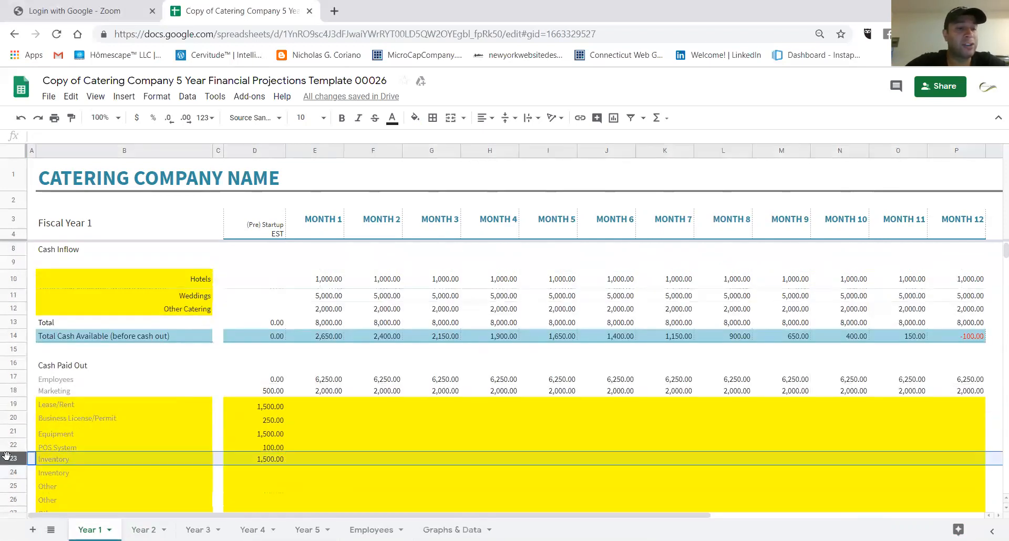
# Step: Enter a formula in the Month 1 cell of the first Inventory row that multiplies the Cash Inflow total E13 by .50
pyautogui.click(318, 460)
pyautogui.click(324, 329)
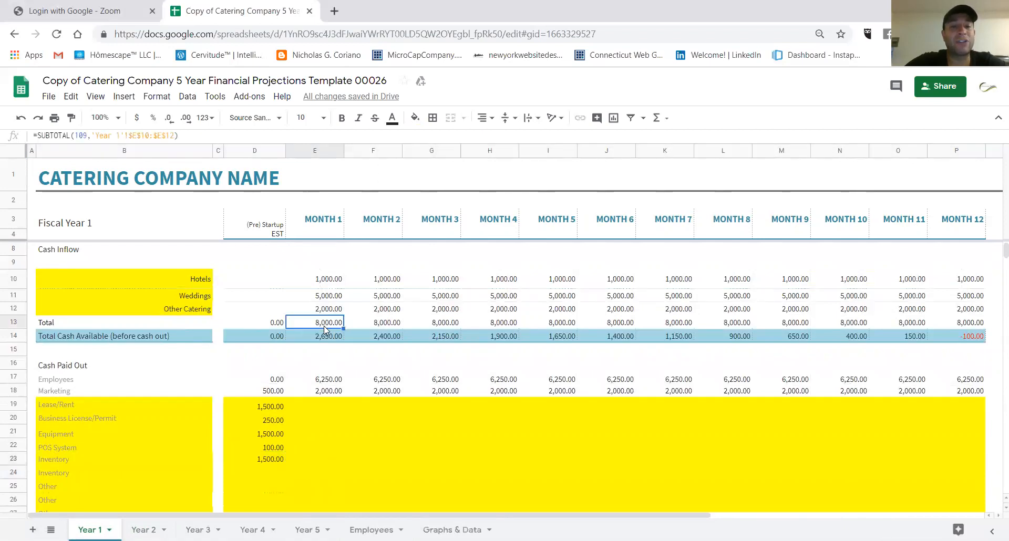
pyautogui.click(323, 460)
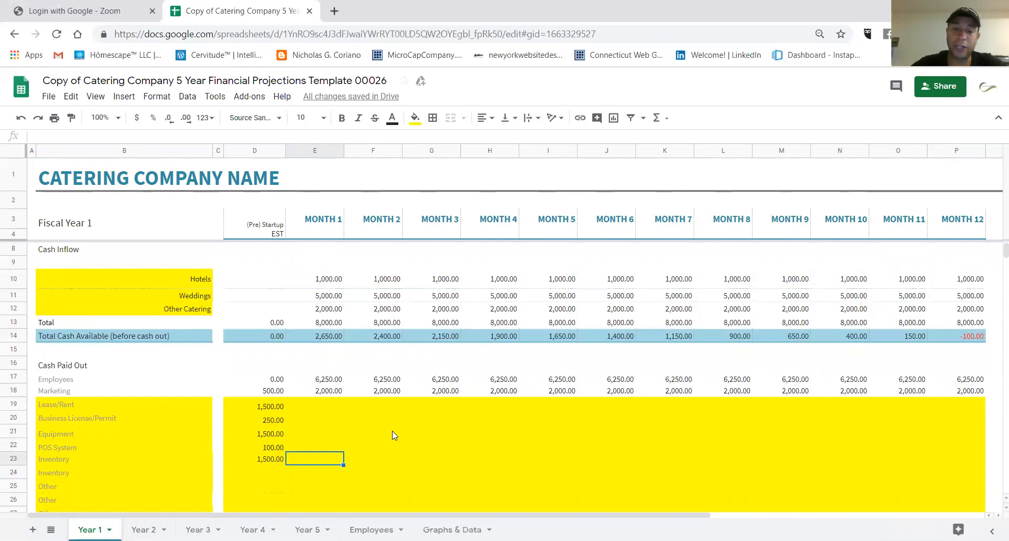
pyautogui.write('=')
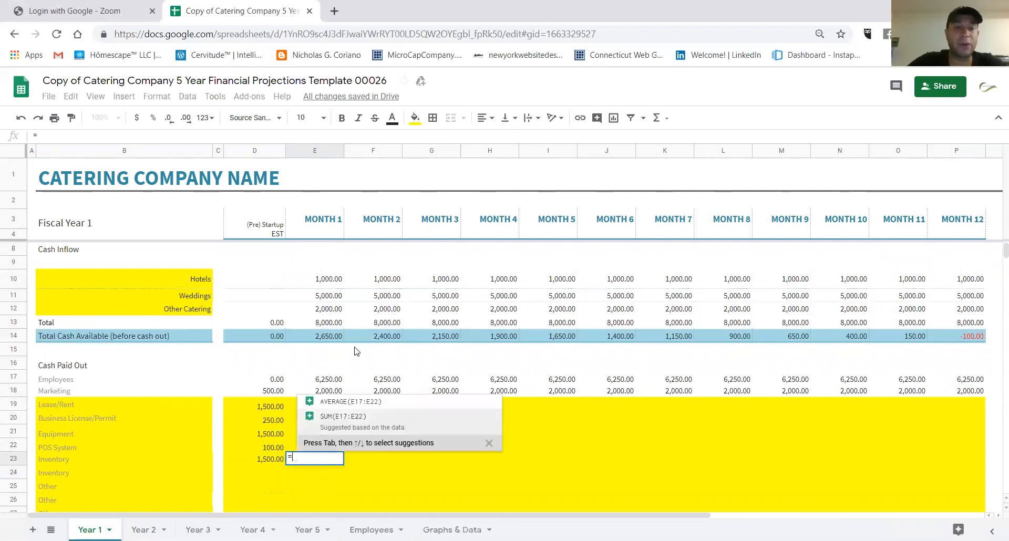
pyautogui.click(339, 325)
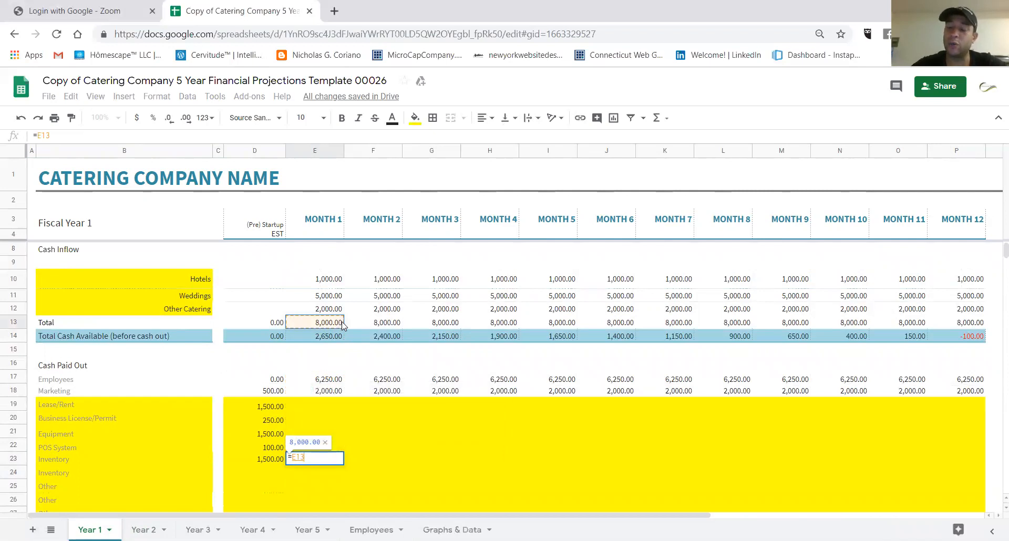
pyautogui.write('*')
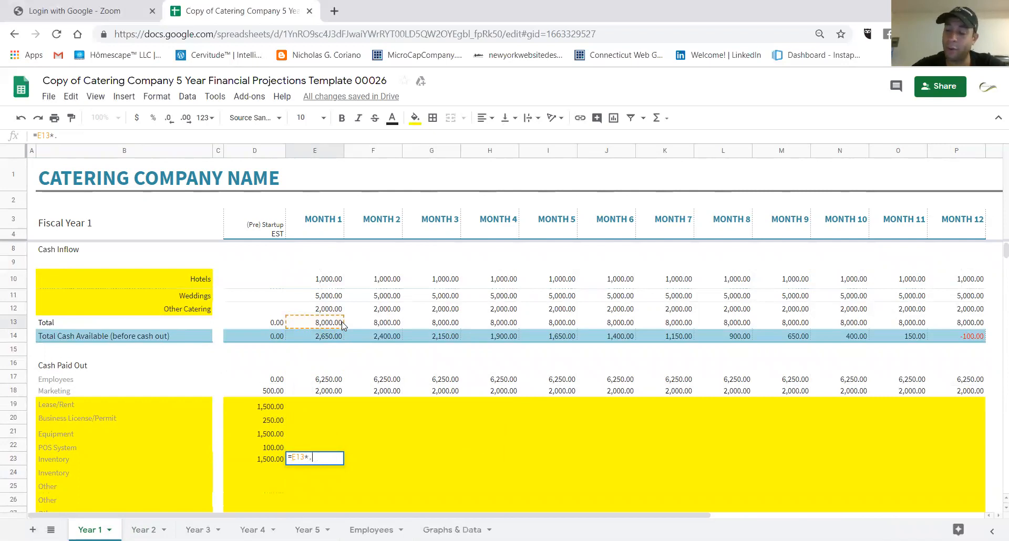
pyautogui.write('.50')
pyautogui.press('Return')
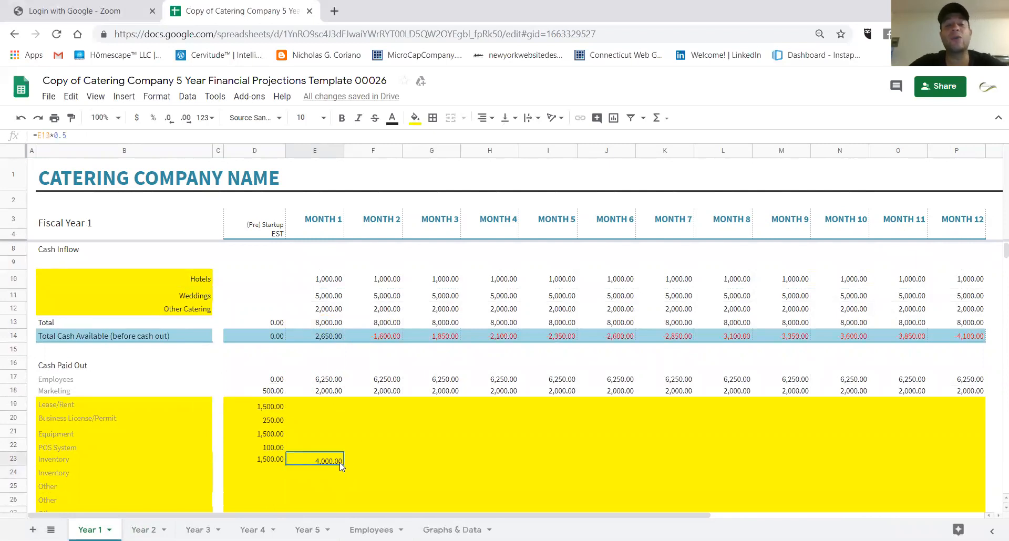
# Step: Fill the Month 1 Inventory formula across through Month 12
pyautogui.click(339, 323)
pyautogui.click(338, 461)
pyautogui.moveTo(344, 465); pyautogui.dragTo(764, 452)
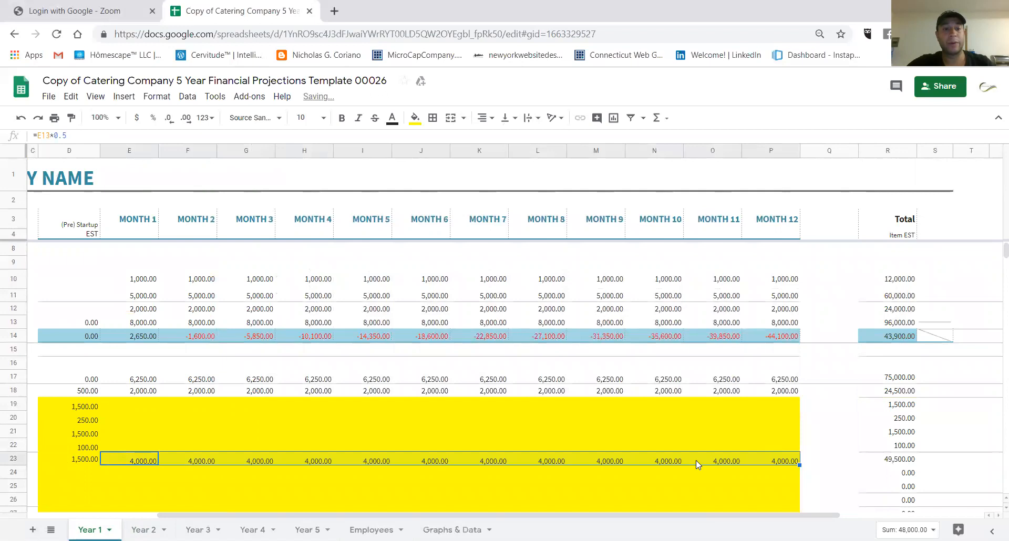
# Step: Set the Month 6 Weddings revenue to 50000
pyautogui.click(444, 297)
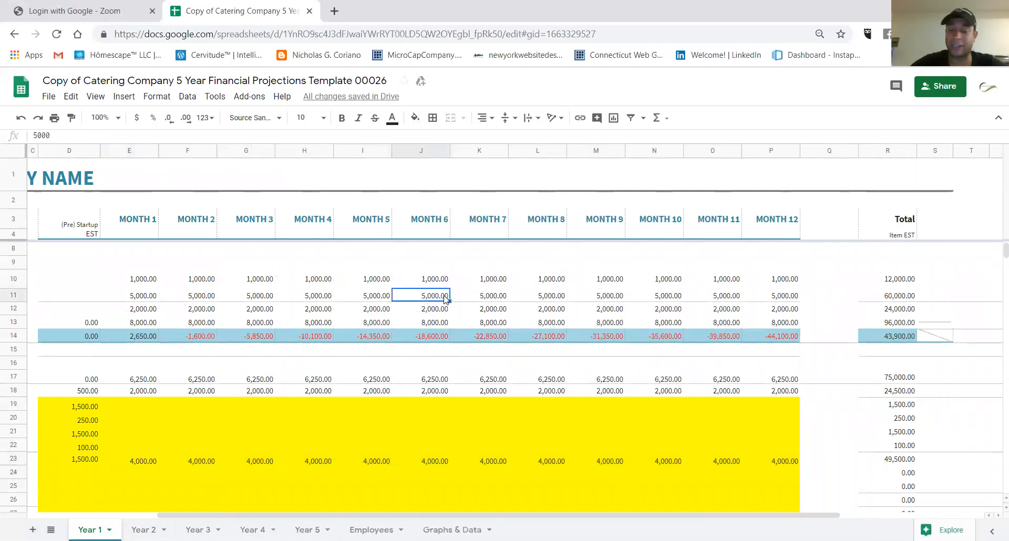
pyautogui.write('50000')
pyautogui.press('Return')
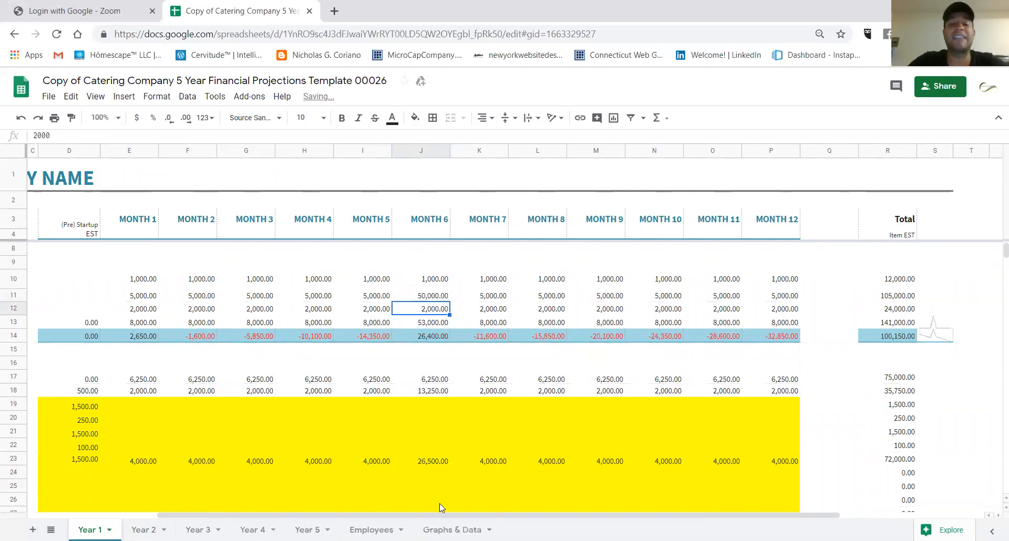
# Step: Compare the Month 6 Inventory formula with the Month 1 Marketing and Inventory formulas
pyautogui.click(425, 462)
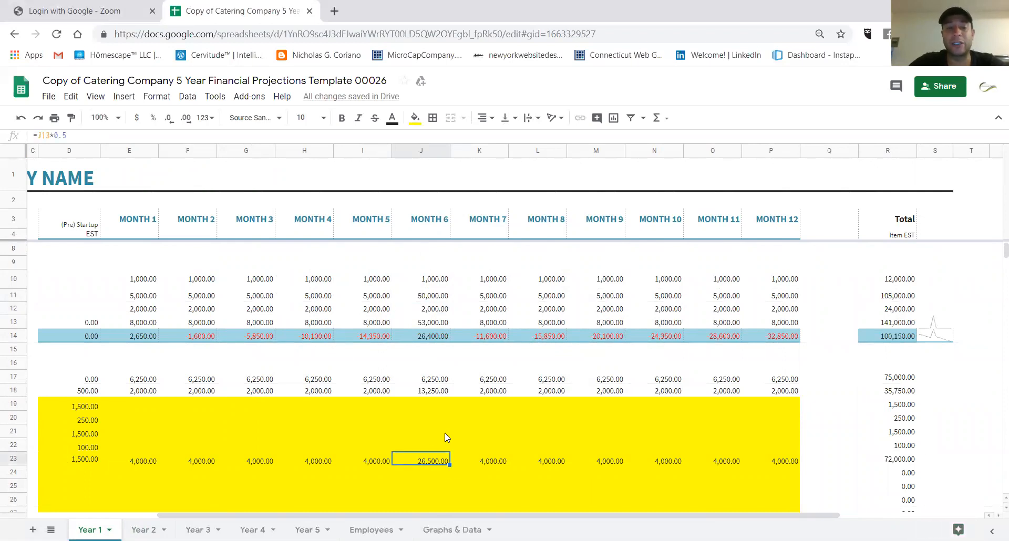
pyautogui.scroll(1, 446, 437)
pyautogui.scroll(-1, 458, 473)
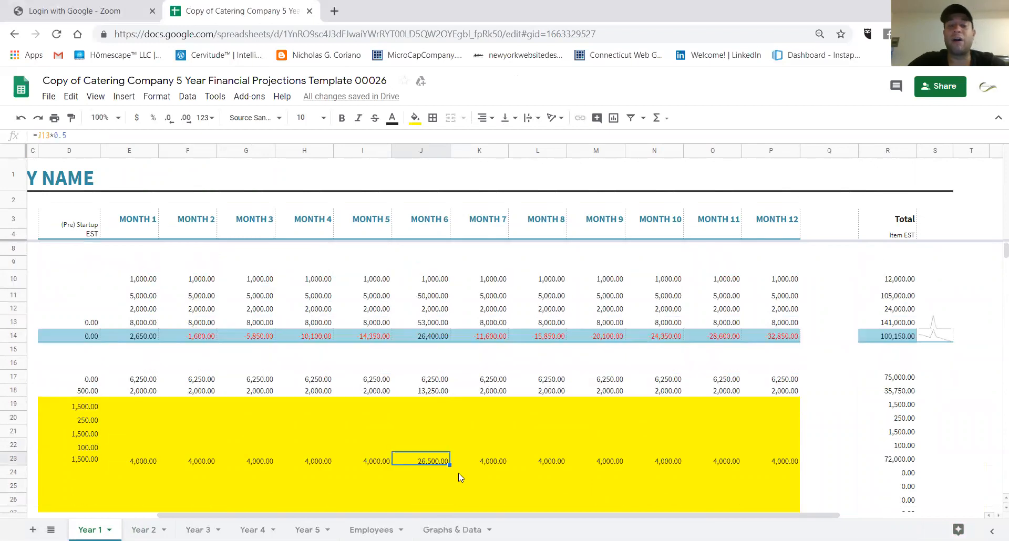
pyautogui.moveTo(496, 520); pyautogui.dragTo(421, 509)
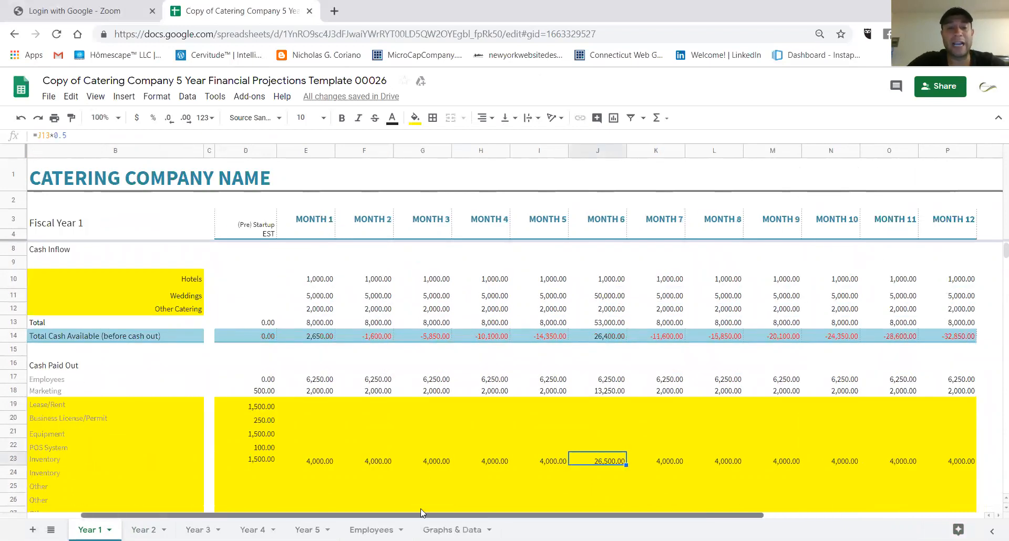
pyautogui.click(324, 393)
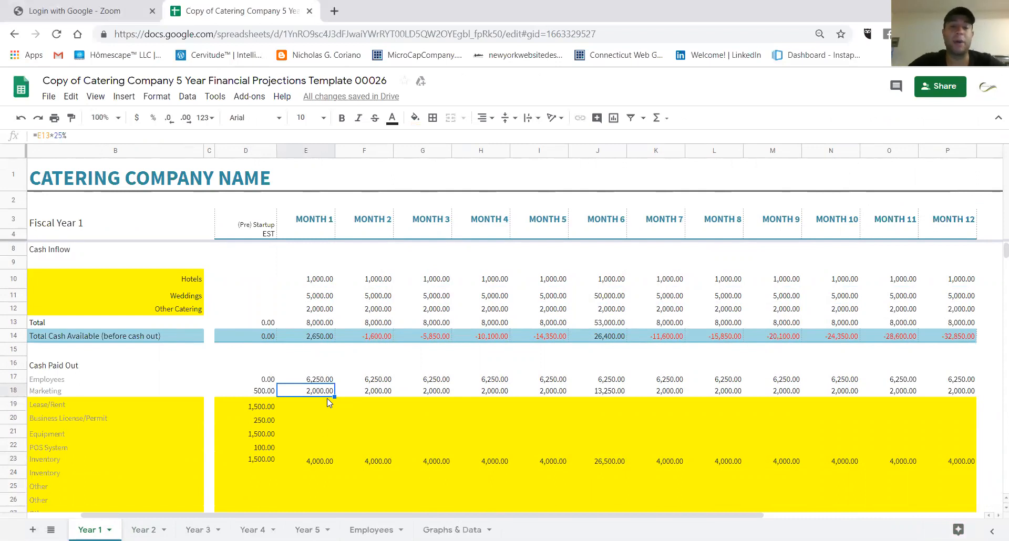
pyautogui.click(318, 462)
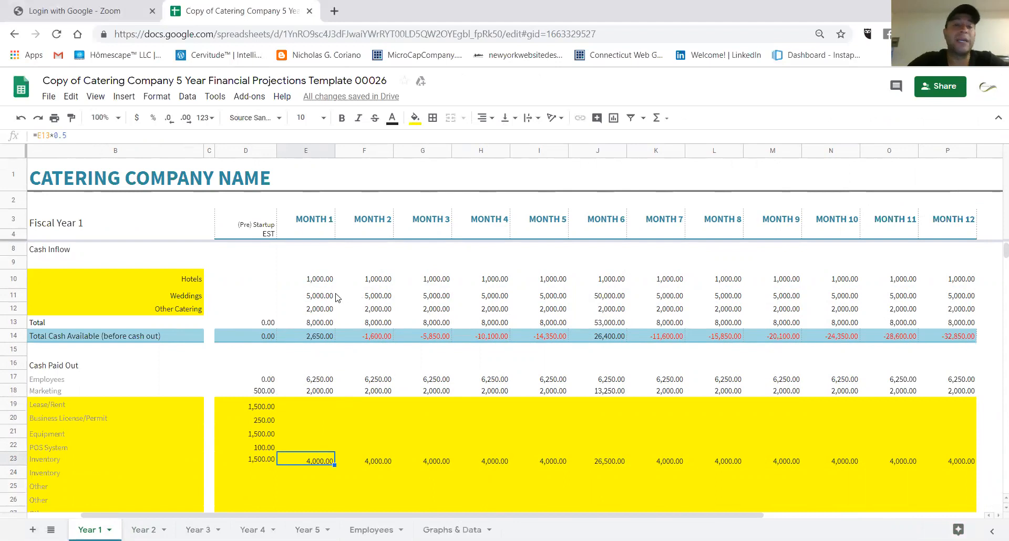
# Step: Set the Month 1 Hotels revenue to 10000 and fill it across through Month 12
pyautogui.click(325, 283)
pyautogui.doubleClick(326, 282)
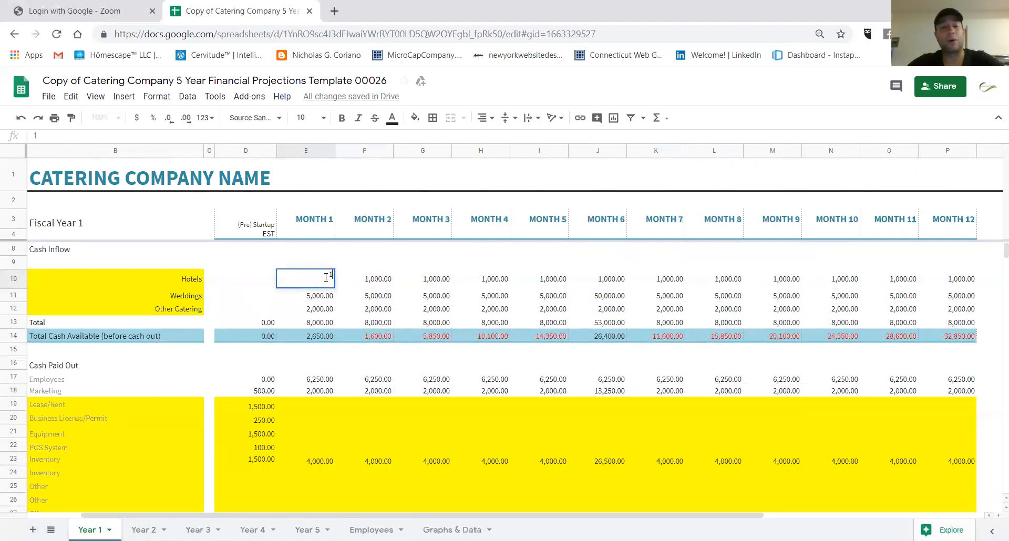
pyautogui.write('0000')
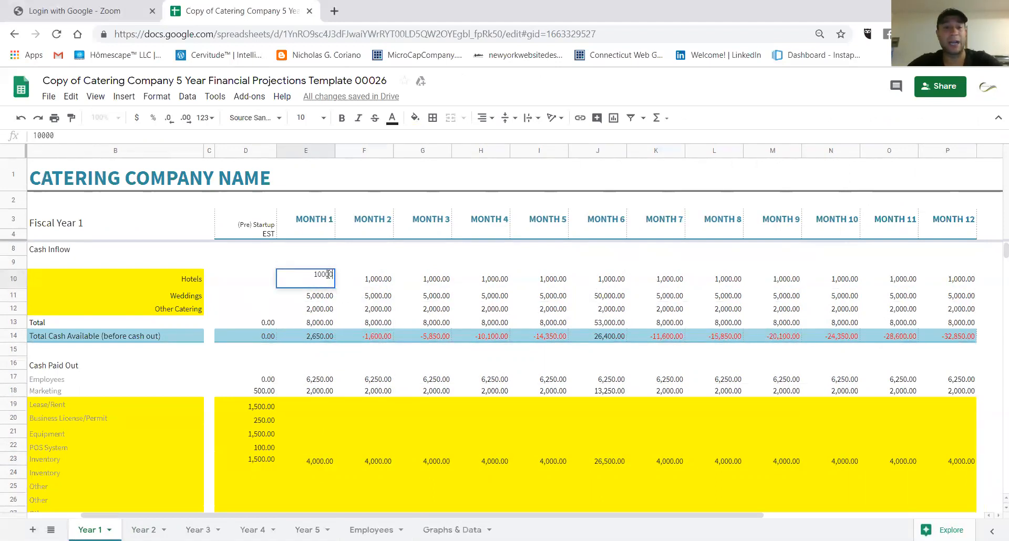
pyautogui.press('Return')
pyautogui.press('Return')
pyautogui.click(331, 283)
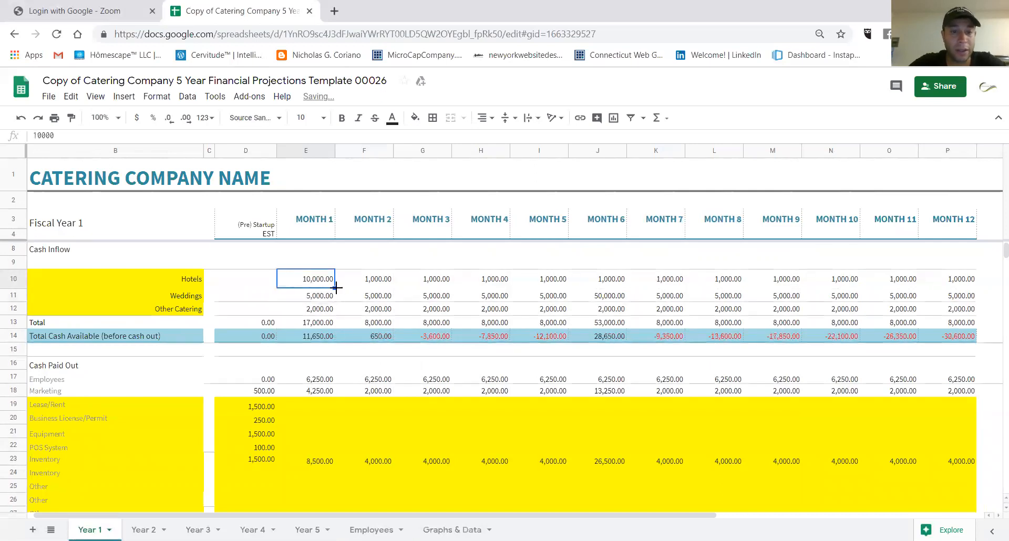
pyautogui.moveTo(335, 287); pyautogui.dragTo(749, 286)
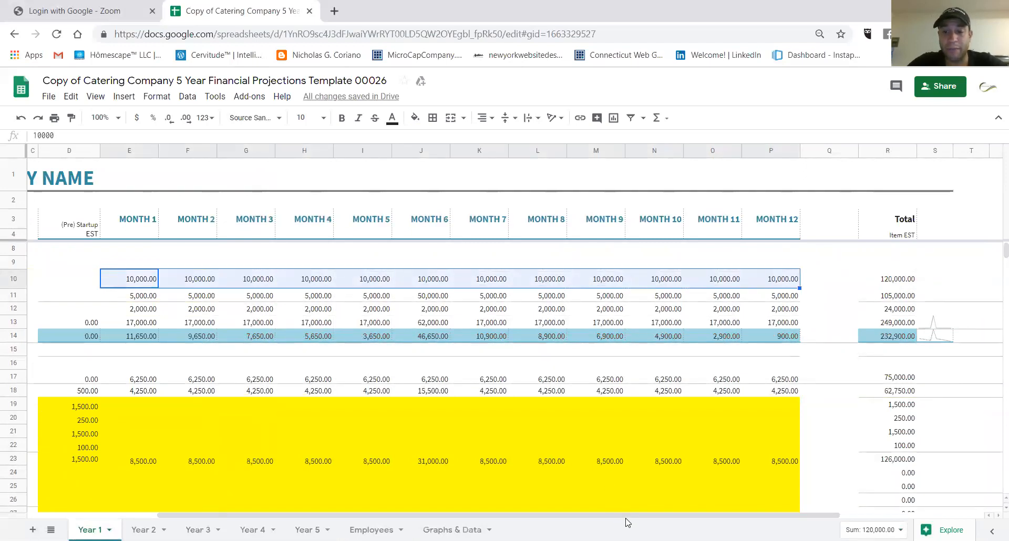
# Step: Review the Cash Paid Out rows from Employees downward, and highlight the Hotels, Weddings and Other Catering revenue rows
pyautogui.moveTo(628, 520); pyautogui.dragTo(598, 520)
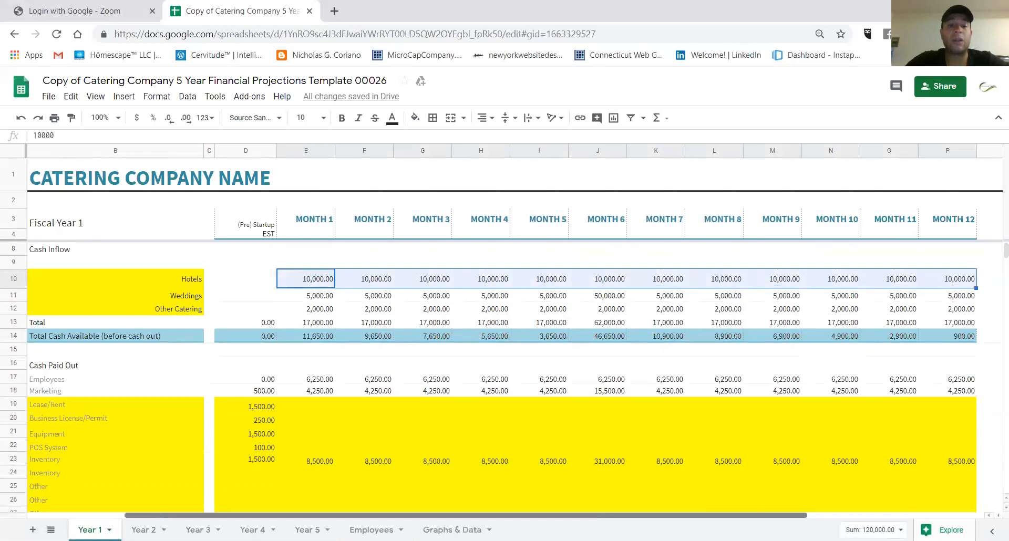
pyautogui.scroll(-1, 258, 448)
pyautogui.scroll(-3, 257, 449)
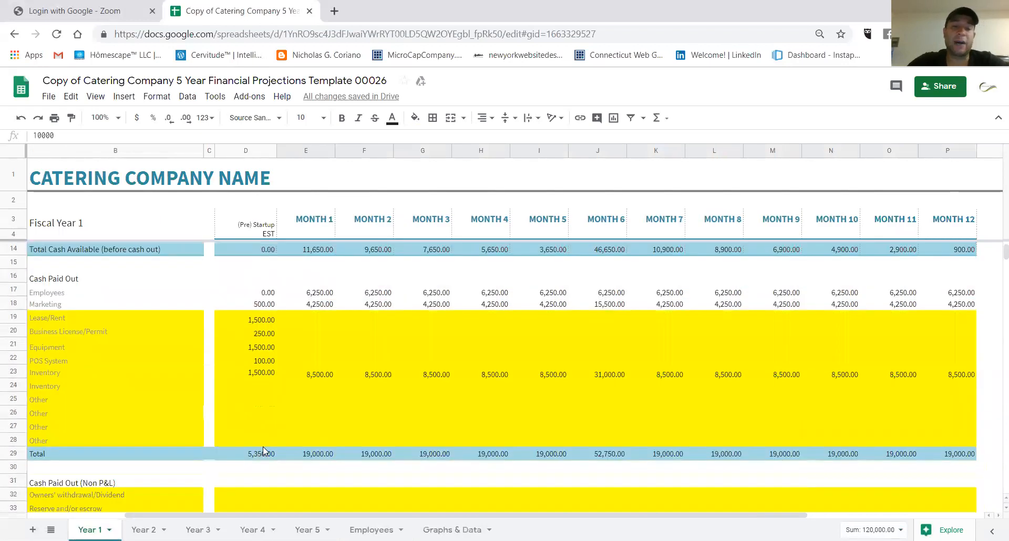
pyautogui.scroll(1, 264, 442)
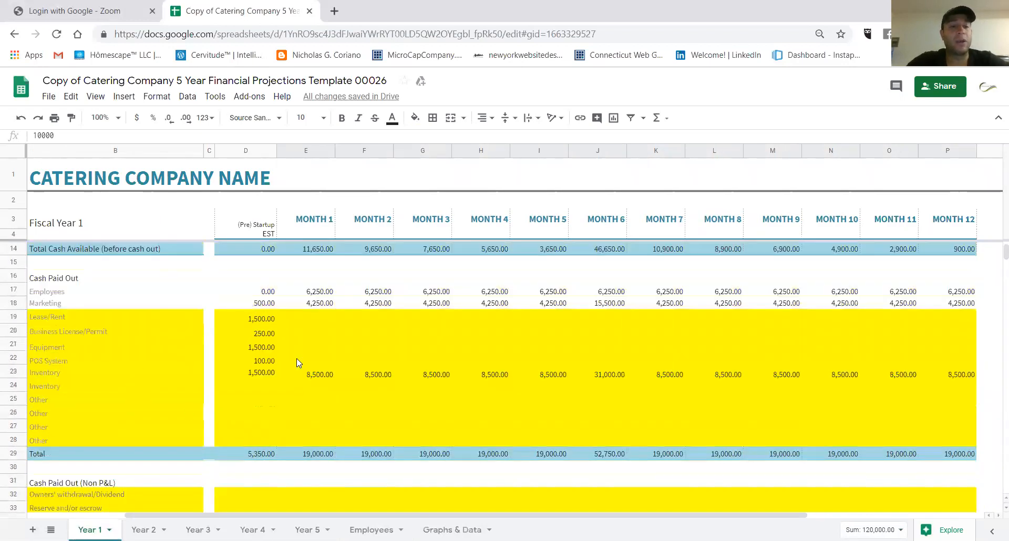
pyautogui.moveTo(13, 290); pyautogui.dragTo(13, 420)
pyautogui.scroll(2, 14, 419)
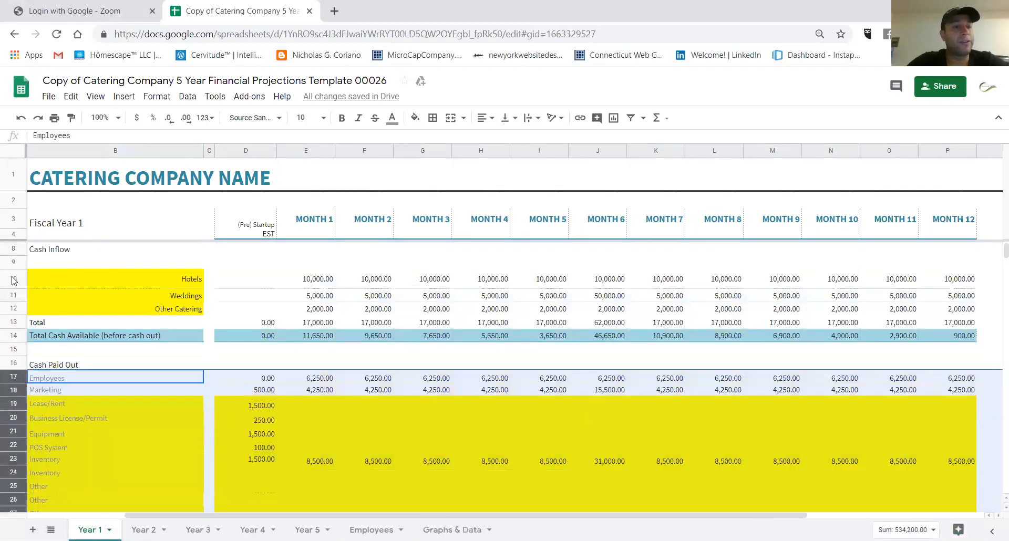
pyautogui.moveTo(13, 279); pyautogui.dragTo(12, 309)
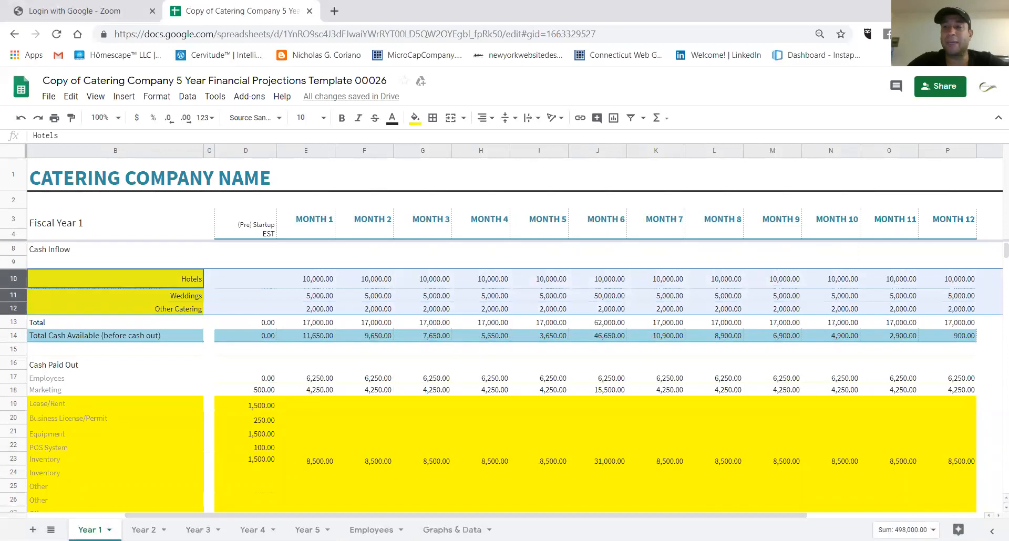
# Step: Highlight the non-P&L payout rows from Owners' withdrawal/Dividend through Loan Payout
pyautogui.click(466, 449)
pyautogui.scroll(-3, 466, 448)
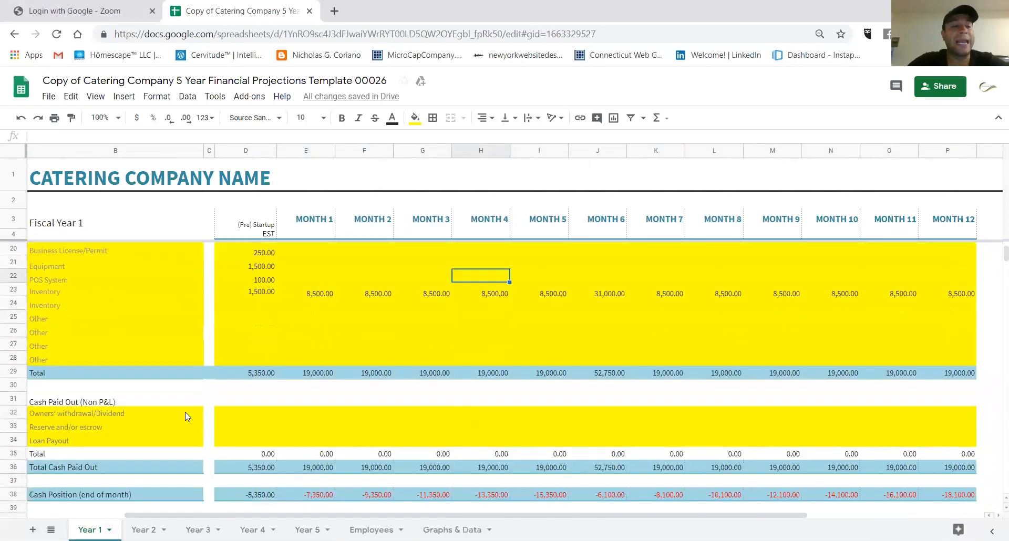
pyautogui.moveTo(13, 413); pyautogui.dragTo(13, 440)
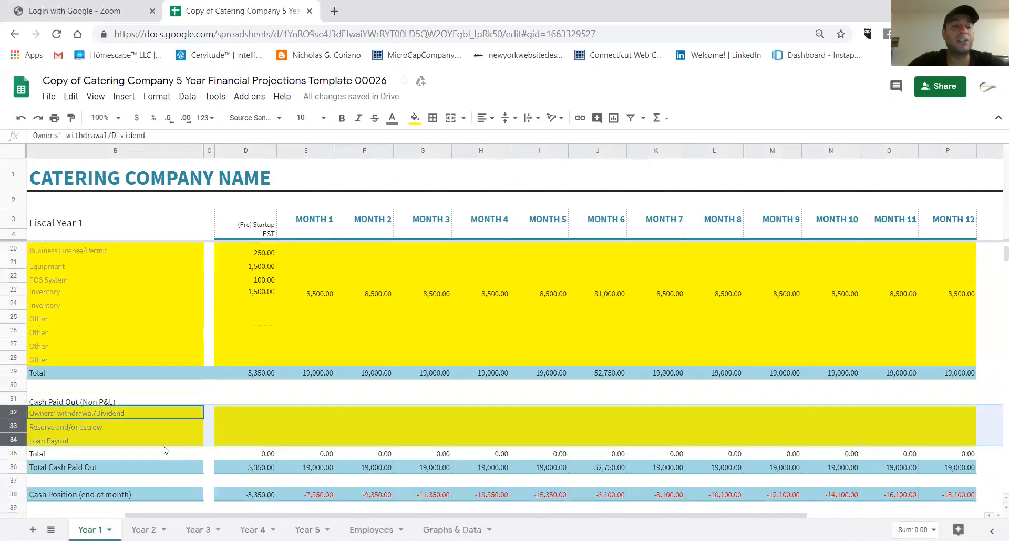
pyautogui.click(255, 444)
# Step: Check the pre-startup Cash on Hand cell and the formula behind the Month 1 balance
pyautogui.scroll(4, 273, 431)
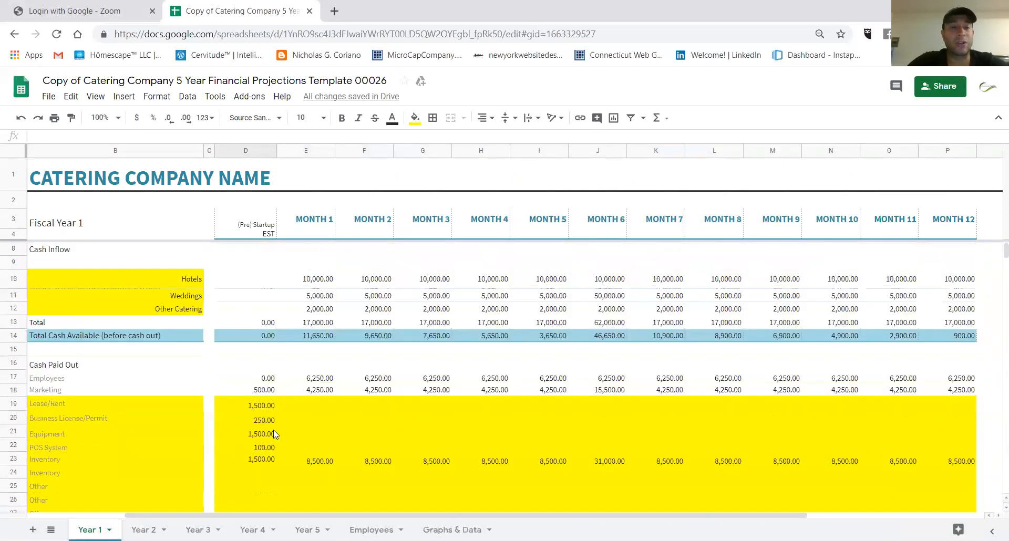
pyautogui.scroll(1, 274, 430)
pyautogui.click(256, 264)
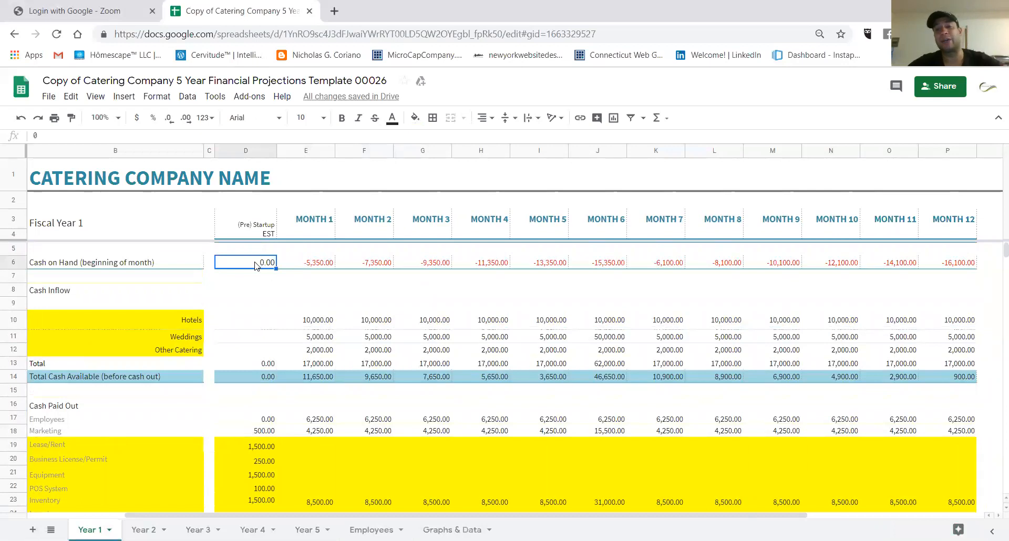
pyautogui.click(323, 265)
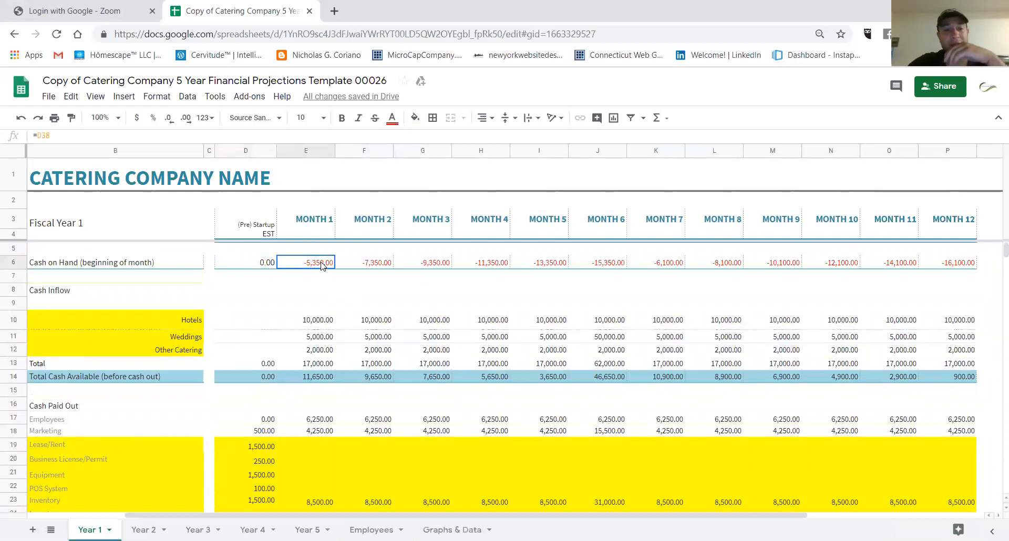
# Step: Set the Month 1 Weddings revenue to 50000 and fill it across through Month 12
pyautogui.click(315, 340)
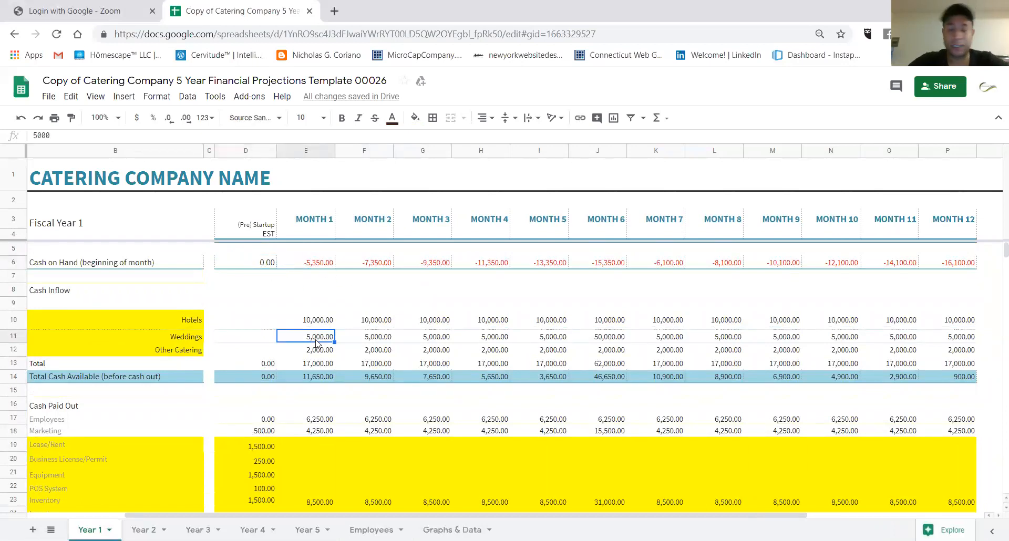
pyautogui.write('50')
pyautogui.press('Return')
pyautogui.click(322, 338)
pyautogui.moveTo(334, 342); pyautogui.dragTo(790, 320)
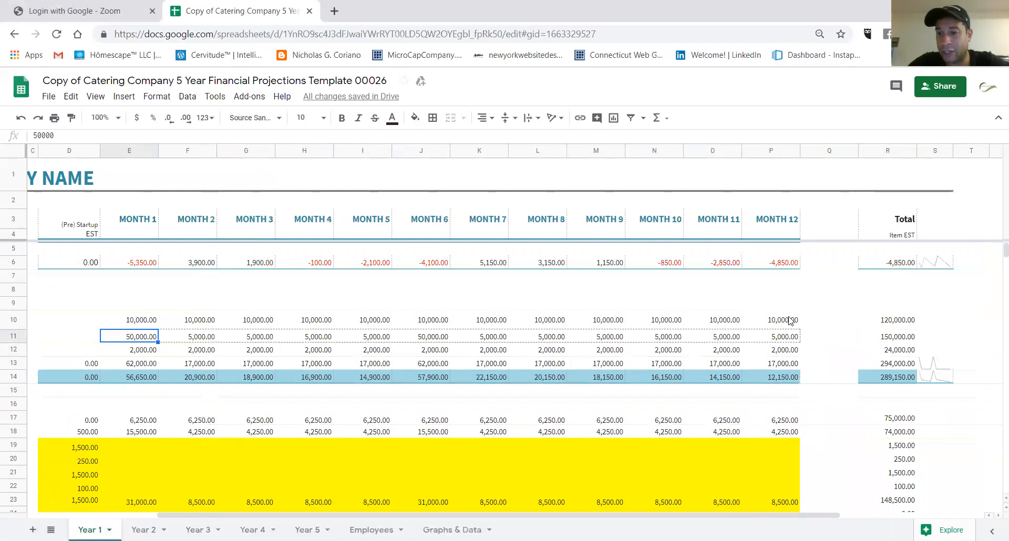
pyautogui.moveTo(762, 392); pyautogui.dragTo(761, 393)
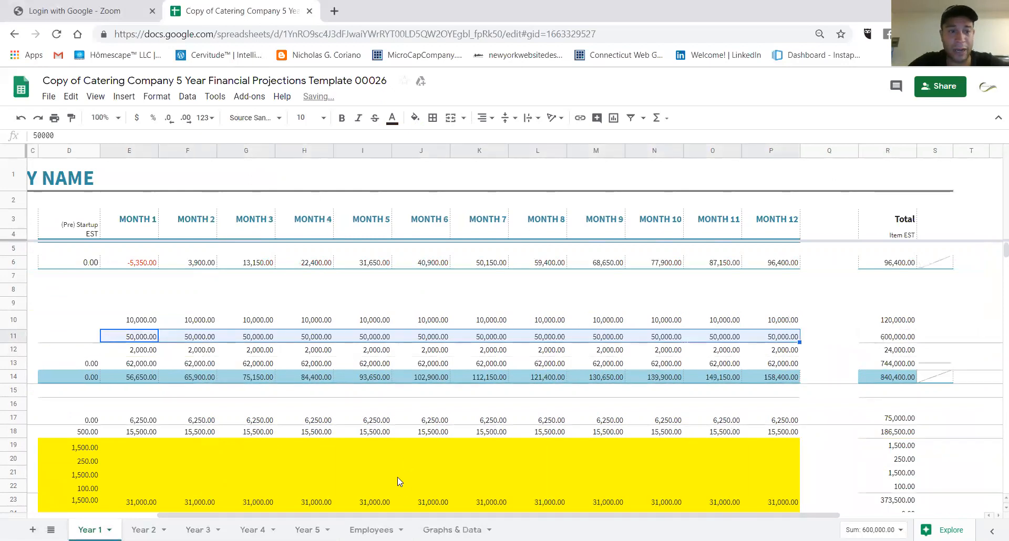
# Step: Examine the Month 1 Cash on Hand balance against the pre-startup expenses and starting cash
pyautogui.moveTo(427, 516); pyautogui.dragTo(321, 516)
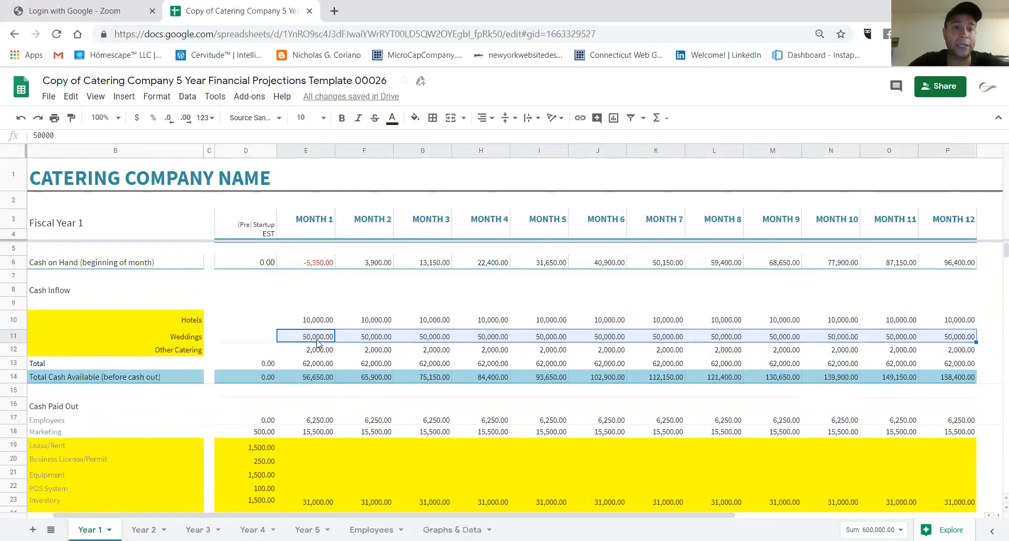
pyautogui.click(315, 266)
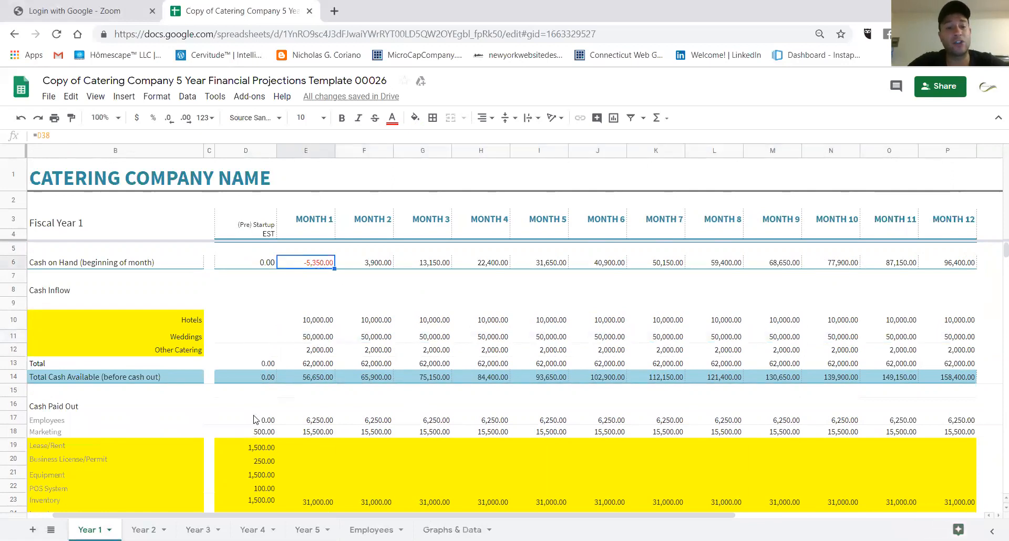
pyautogui.moveTo(237, 224); pyautogui.dragTo(248, 459)
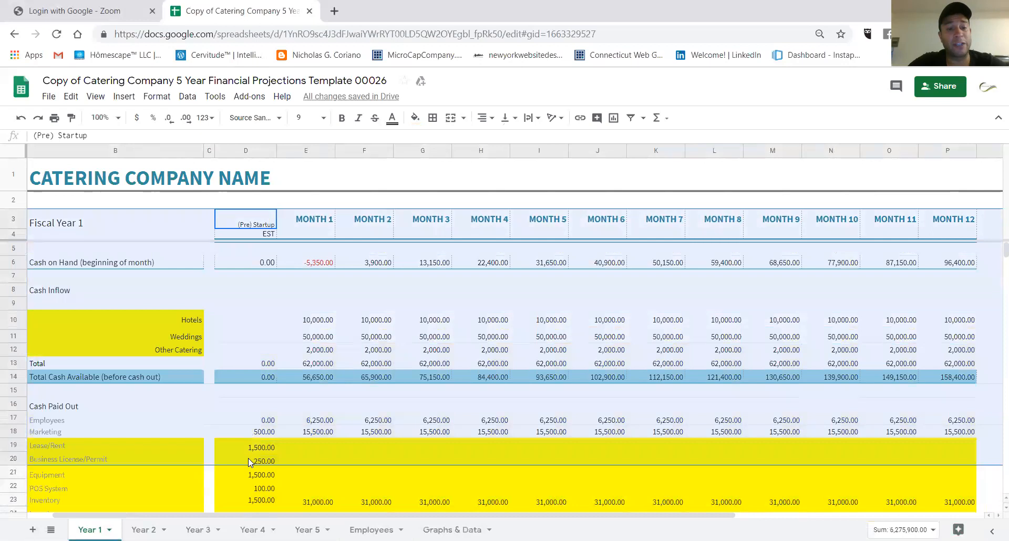
pyautogui.click(249, 459)
pyautogui.click(252, 265)
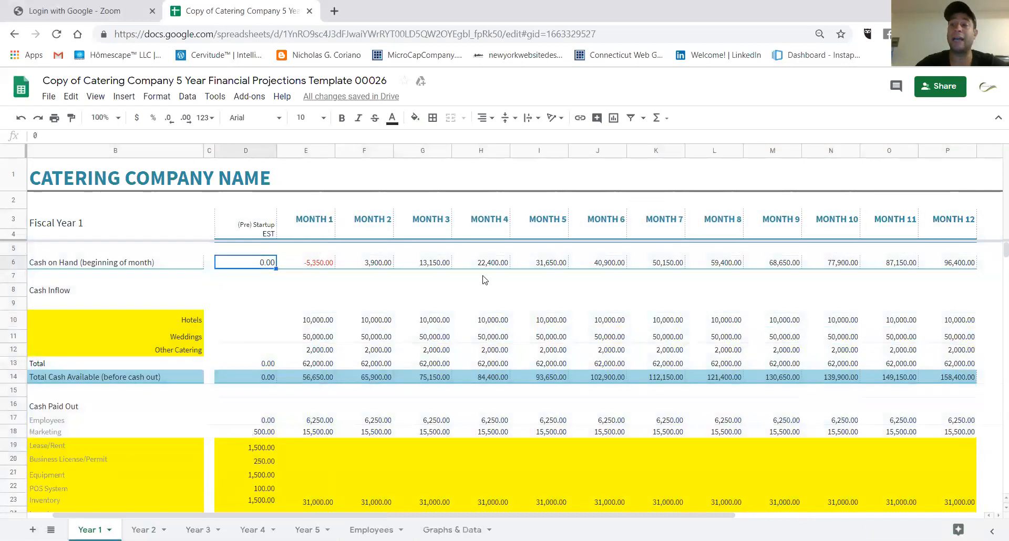
# Step: Set the pre-startup Cash on Hand for Year 1 to 10,000
pyautogui.write('10,0')
pyautogui.write('00')
pyautogui.press('Return')
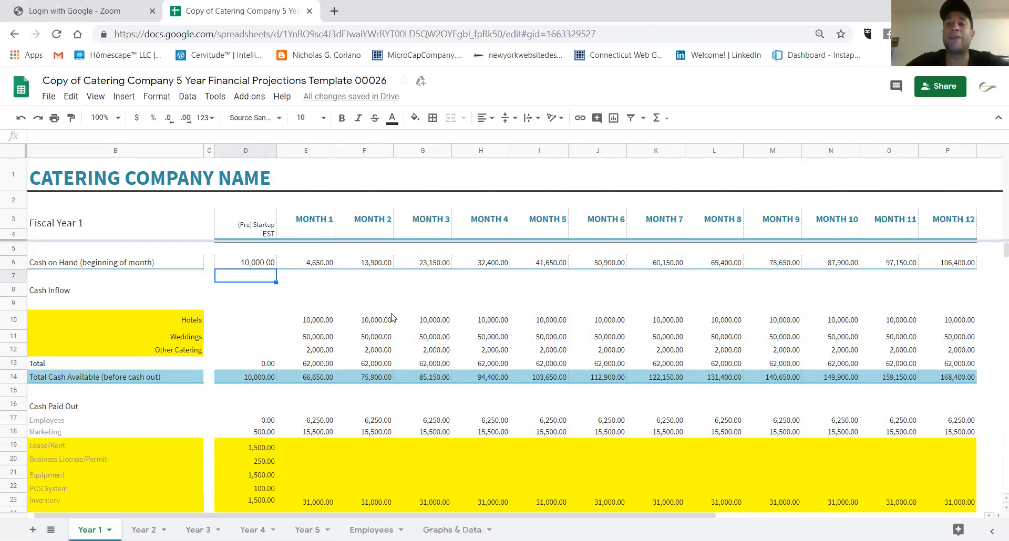
pyautogui.scroll(-1, 391, 318)
pyautogui.scroll(1, 392, 318)
pyautogui.click(258, 264)
# Step: Set the Year 1 Loan Payout for Month 1 to 500 and fill it across through Month 12
pyautogui.scroll(-5, 258, 264)
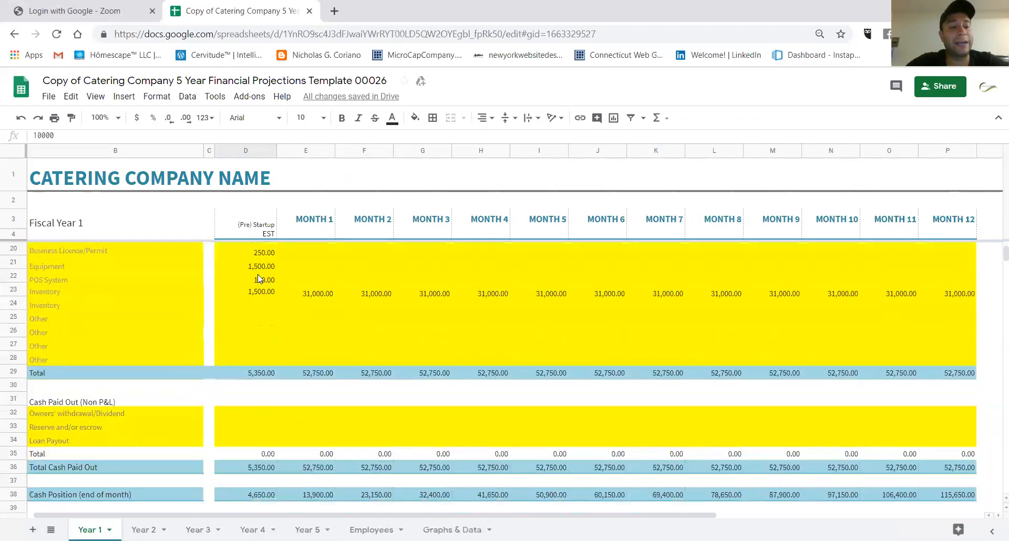
pyautogui.click(261, 442)
pyautogui.click(322, 440)
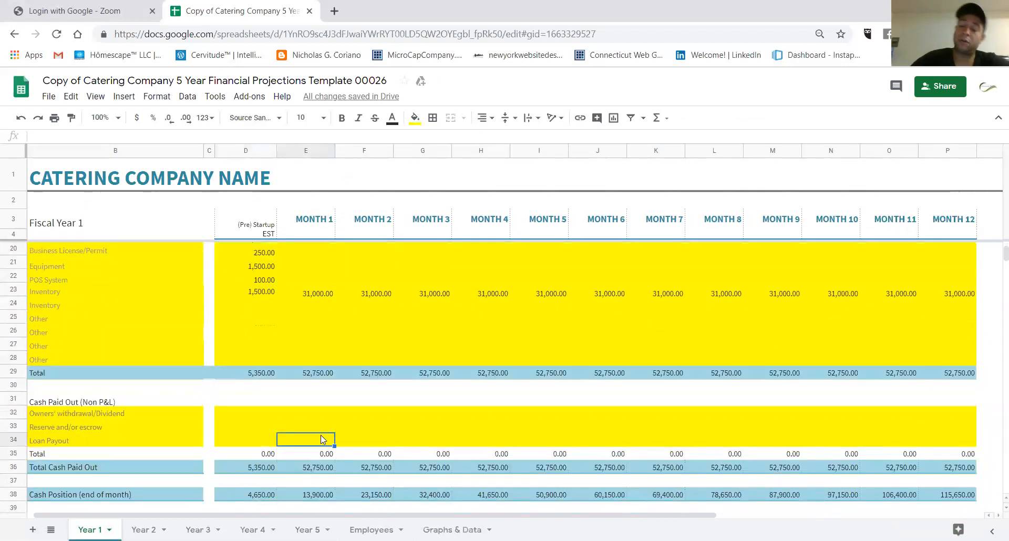
pyautogui.write('500')
pyautogui.press('Return')
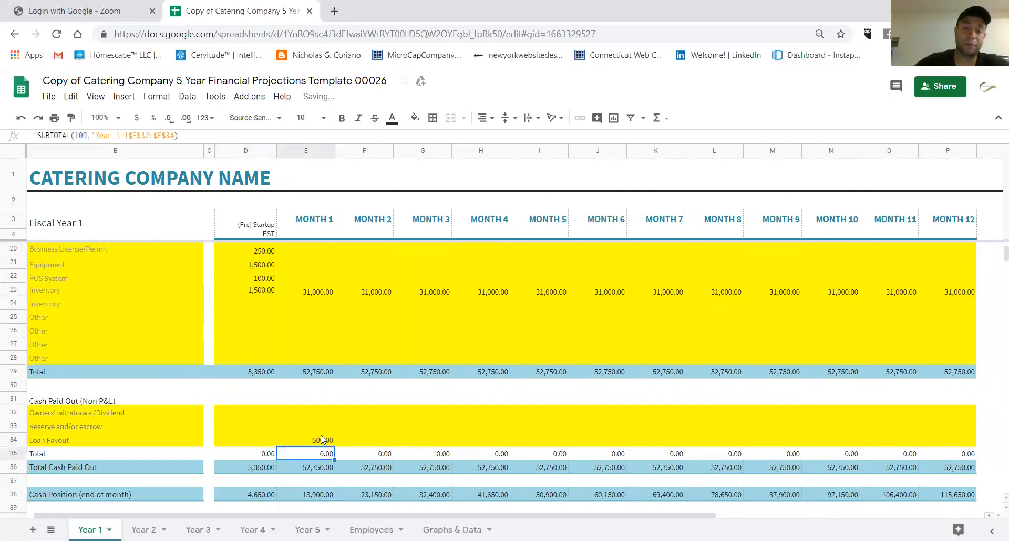
pyautogui.click(330, 443)
pyautogui.moveTo(336, 445); pyautogui.dragTo(783, 430)
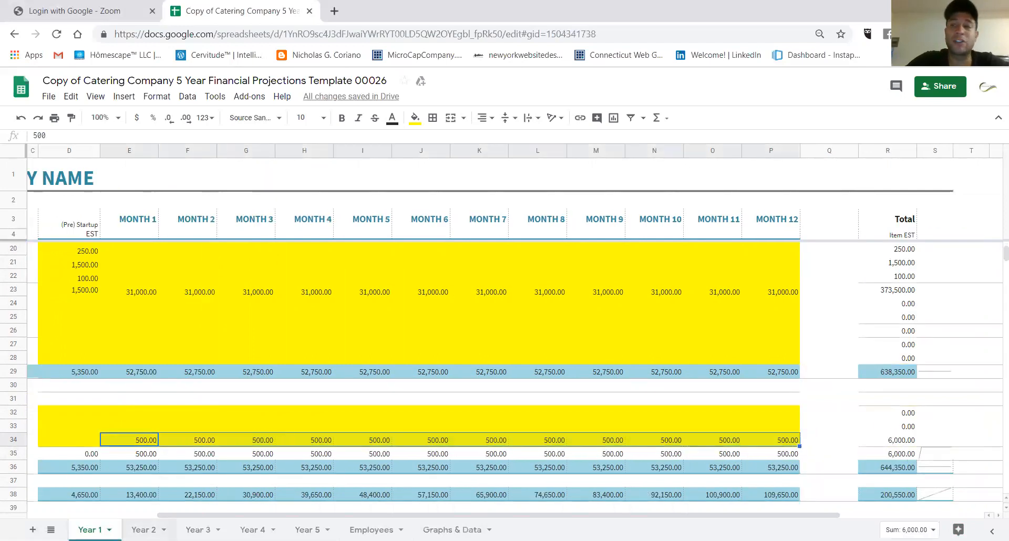
# Step: On the Year 2 sheet, set the Month 1 Loan Payout to 500 and fill it across through Month 12
pyautogui.click(147, 529)
pyautogui.scroll(-4, 230, 410)
pyautogui.scroll(-2, 230, 411)
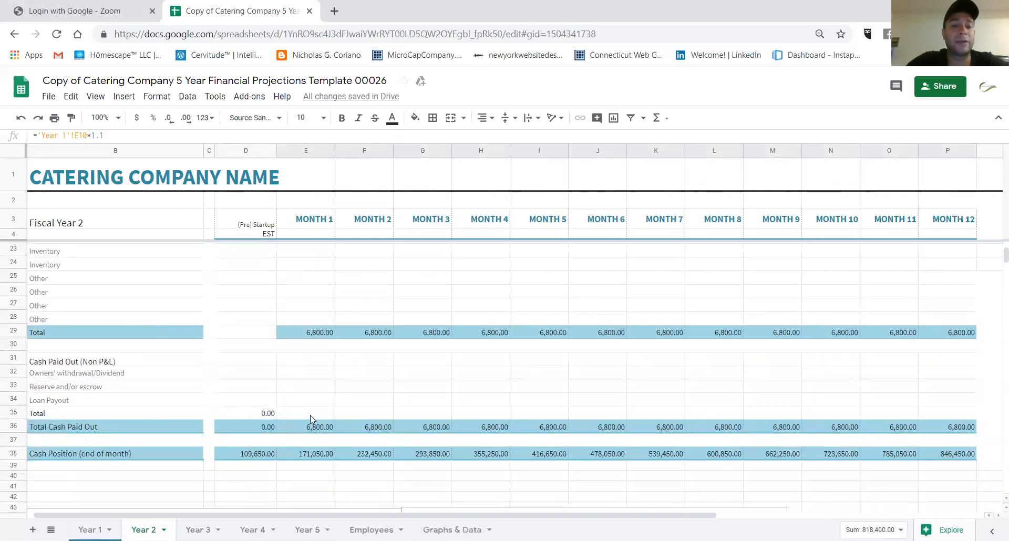
pyautogui.click(310, 414)
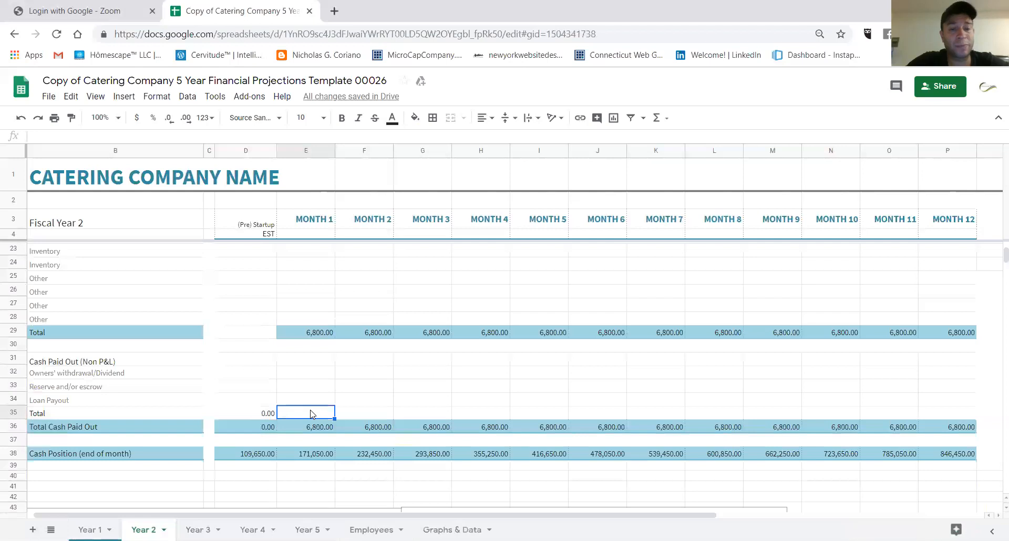
pyautogui.press('Up')
pyautogui.write('5000')
pyautogui.press('Return')
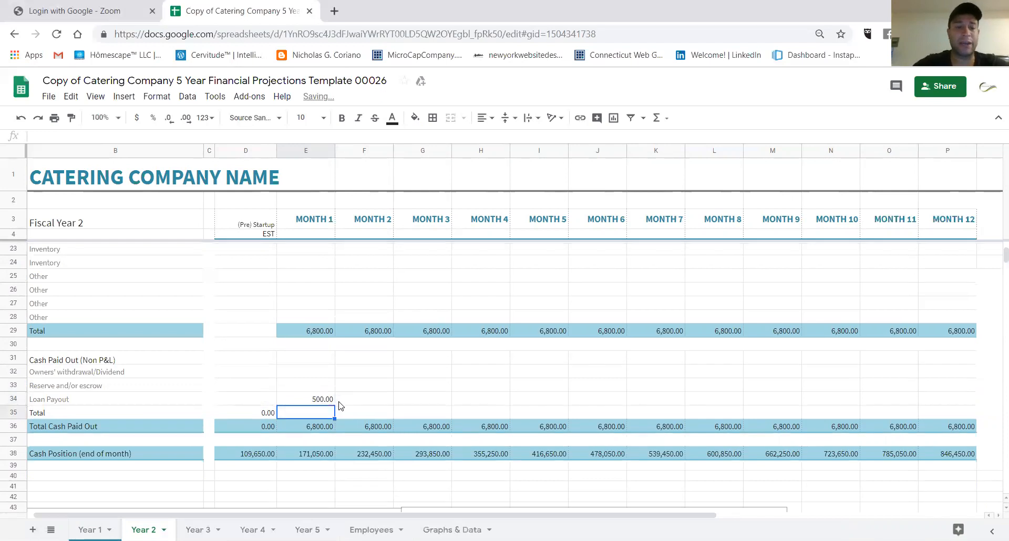
pyautogui.click(329, 403)
pyautogui.moveTo(334, 405); pyautogui.dragTo(788, 403)
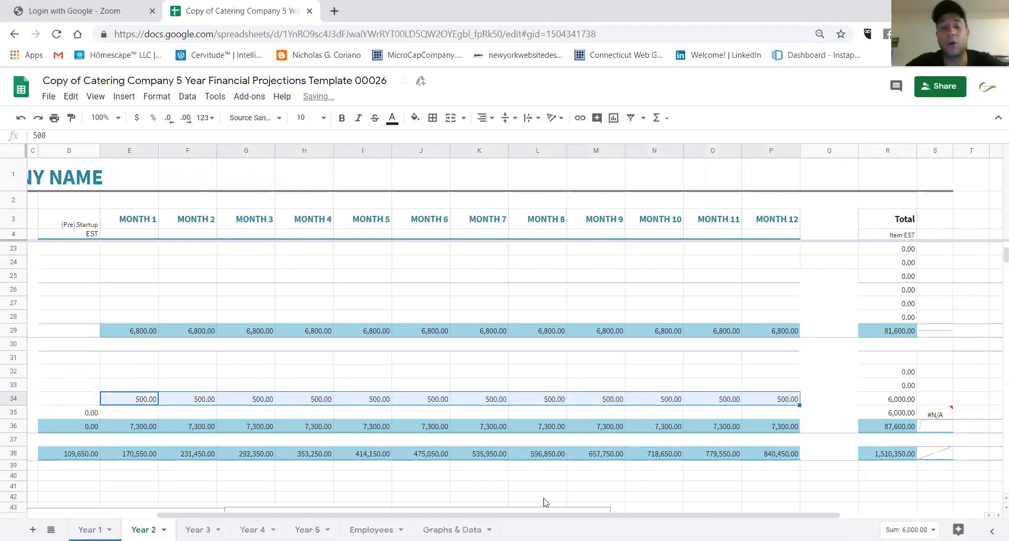
# Step: Calculate Year 2 Inventory in the first Inventory row as =E13*0.5 for Month 1 and fill it across through Month 12
pyautogui.moveTo(520, 517); pyautogui.dragTo(390, 518)
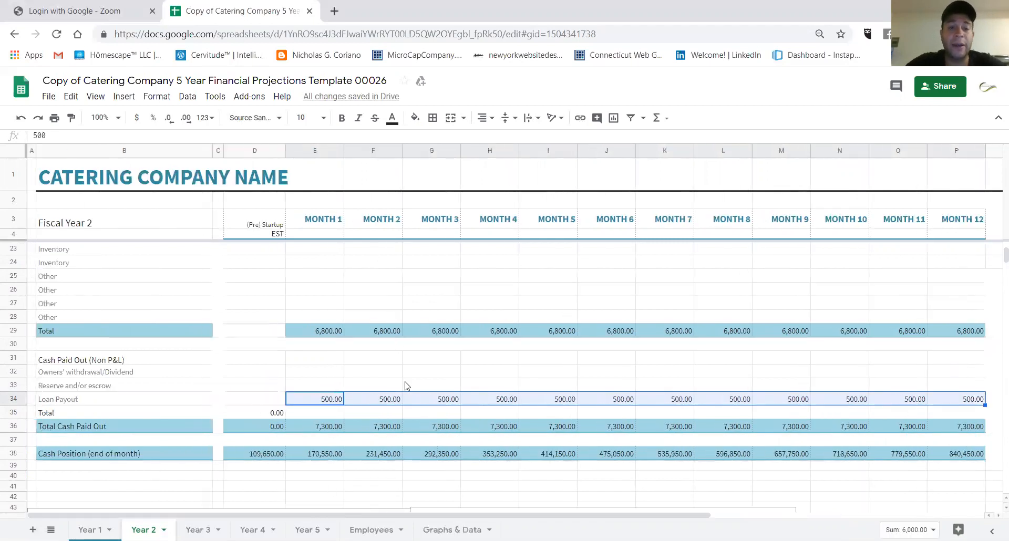
pyautogui.scroll(6, 405, 386)
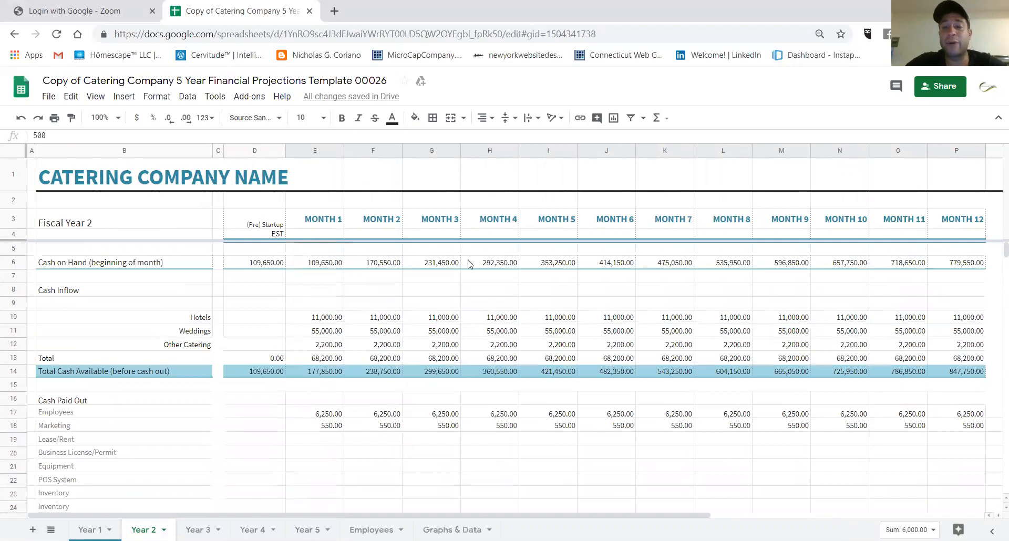
pyautogui.scroll(-1, 315, 330)
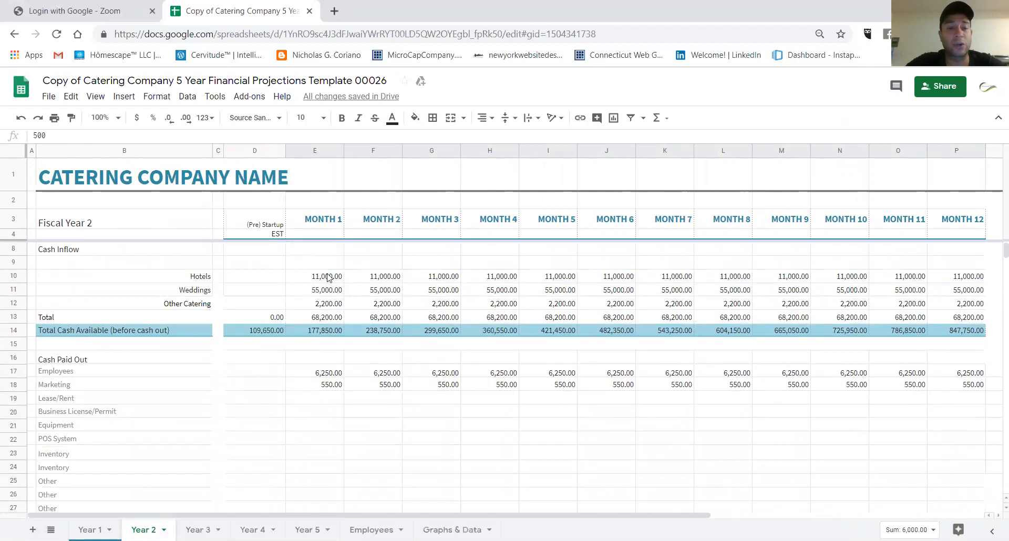
pyautogui.scroll(-1, 322, 307)
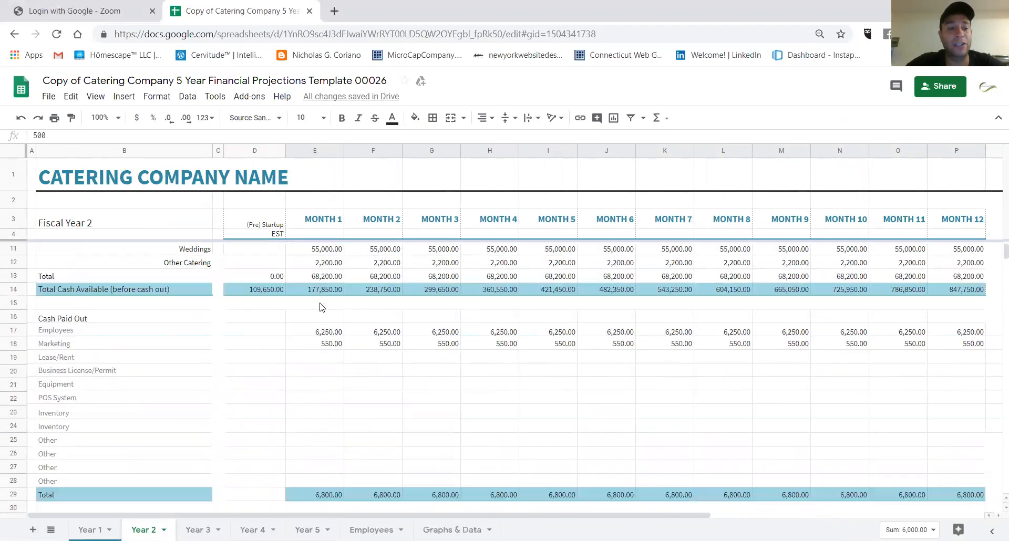
pyautogui.click(336, 394)
pyautogui.moveTo(340, 415); pyautogui.dragTo(348, 416)
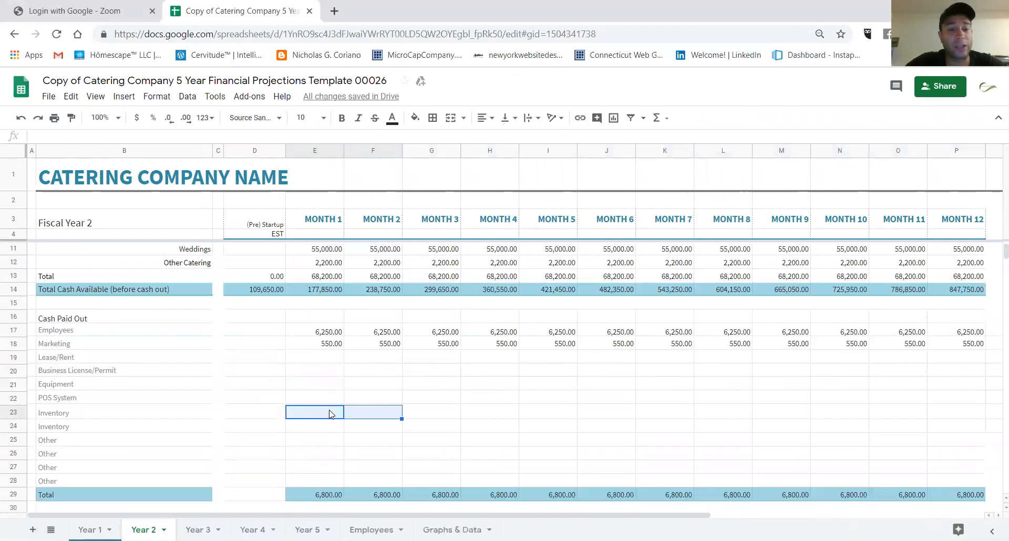
pyautogui.click(330, 414)
pyautogui.write('=')
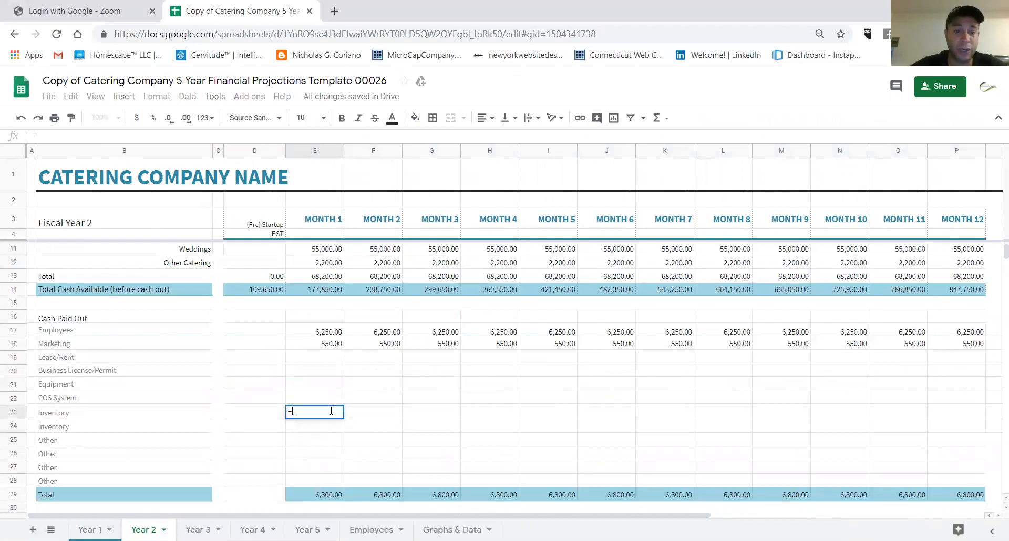
pyautogui.click(333, 280)
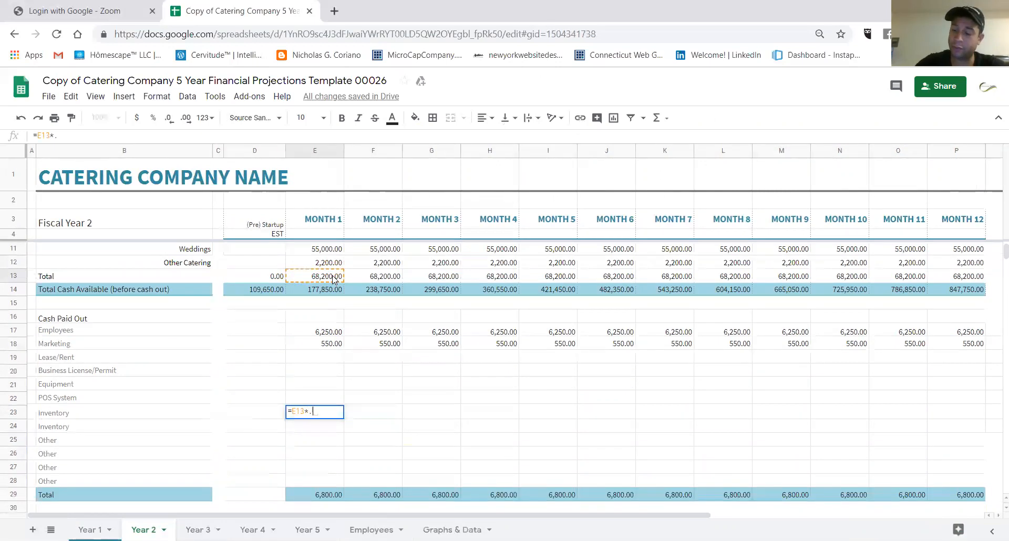
pyautogui.press('Return')
pyautogui.click(314, 415)
pyautogui.moveTo(343, 415); pyautogui.dragTo(789, 393)
# Step: Highlight the Year 2 Cash on Hand balances from Month 1 through Month 12, and view the Employees sheet
pyautogui.scroll(2, 702, 394)
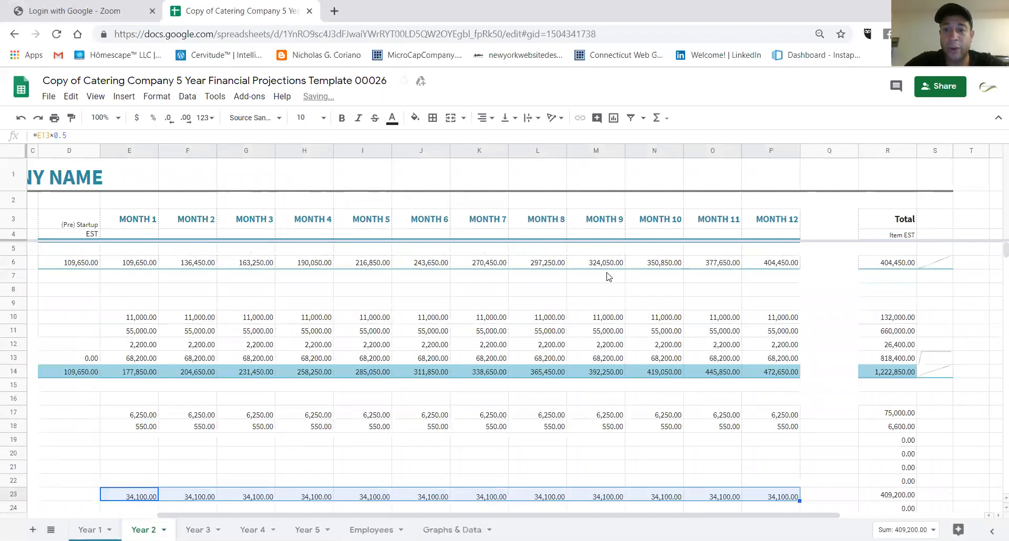
pyautogui.moveTo(131, 268); pyautogui.dragTo(785, 264)
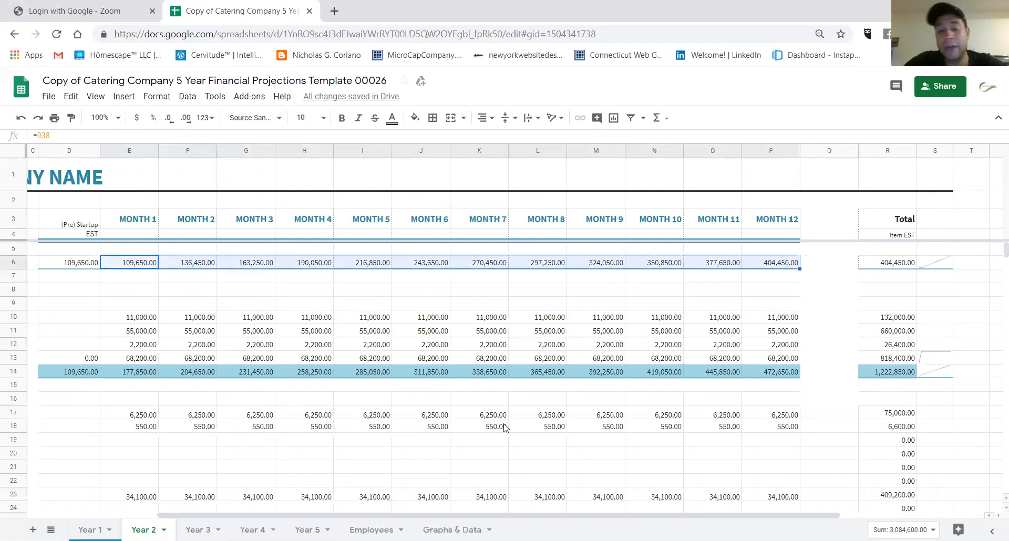
pyautogui.click(371, 530)
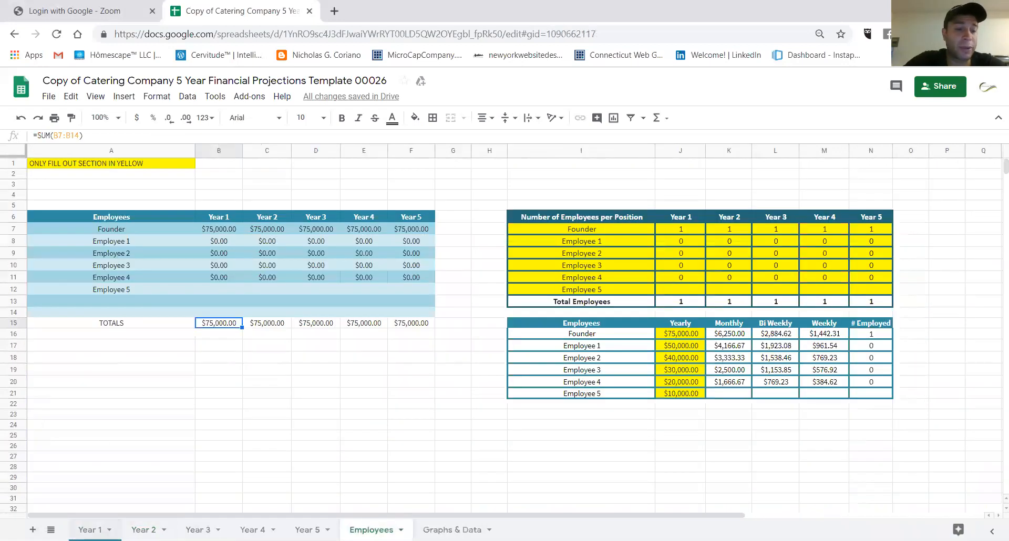
# Step: Return to the Year 1 sheet and check the pre-startup Cash on Hand cell
pyautogui.click(89, 530)
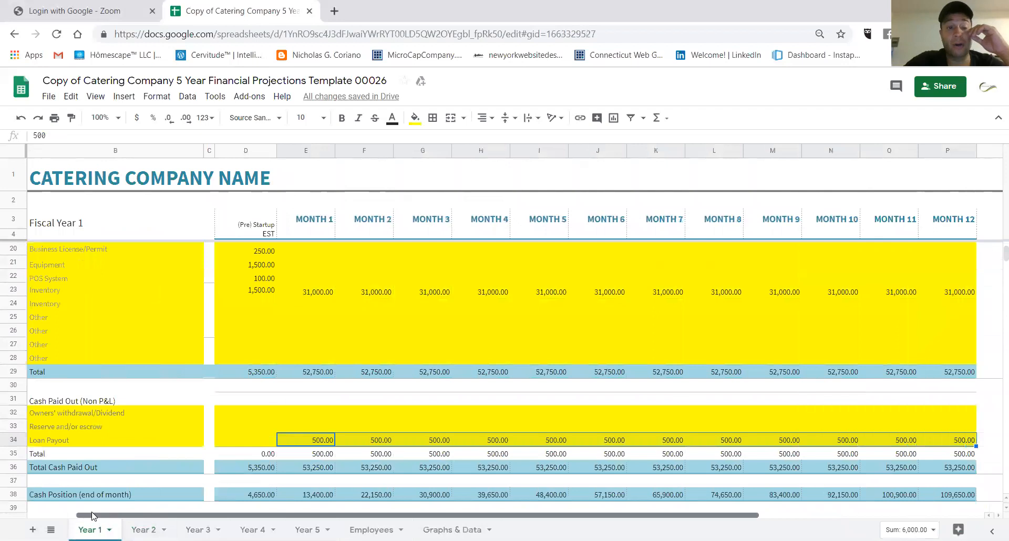
pyautogui.scroll(5, 186, 315)
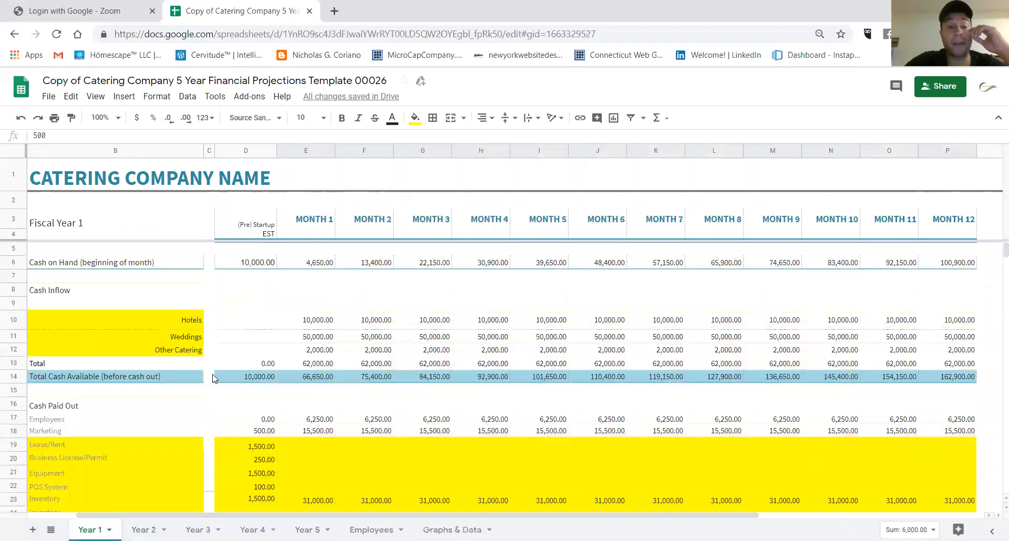
pyautogui.click(11, 320)
pyautogui.click(256, 268)
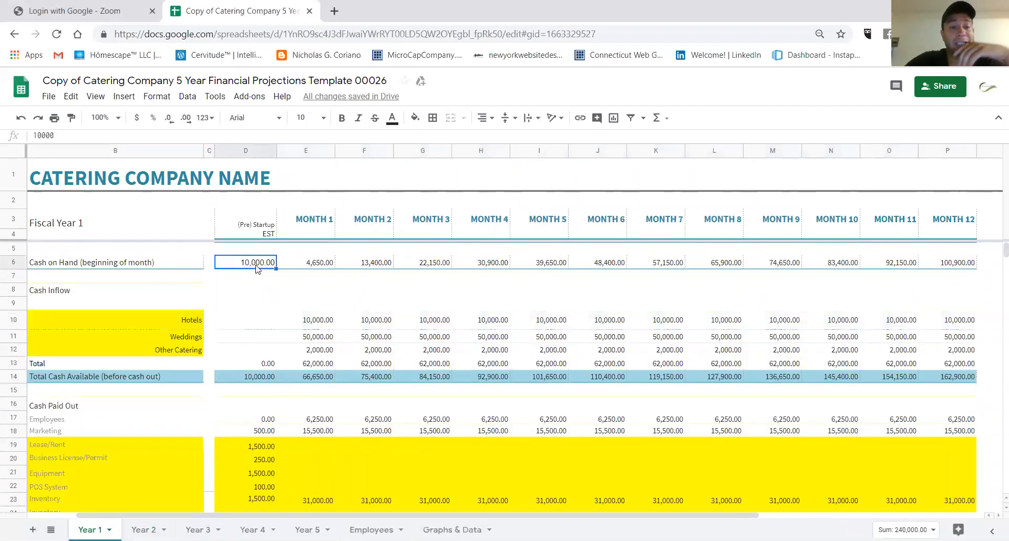
# Step: Trace the pre-startup expenses from Employees through Inventory into their total and the end-of-month Cash Position
pyautogui.scroll(-3, 267, 341)
pyautogui.moveTo(267, 337); pyautogui.dragTo(261, 412)
pyautogui.scroll(-1, 261, 411)
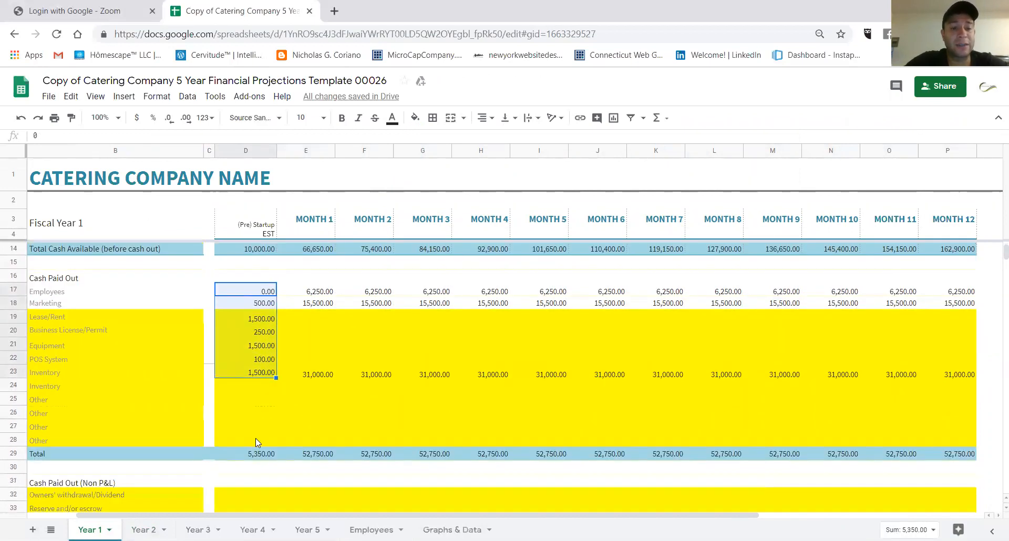
pyautogui.scroll(-3, 258, 420)
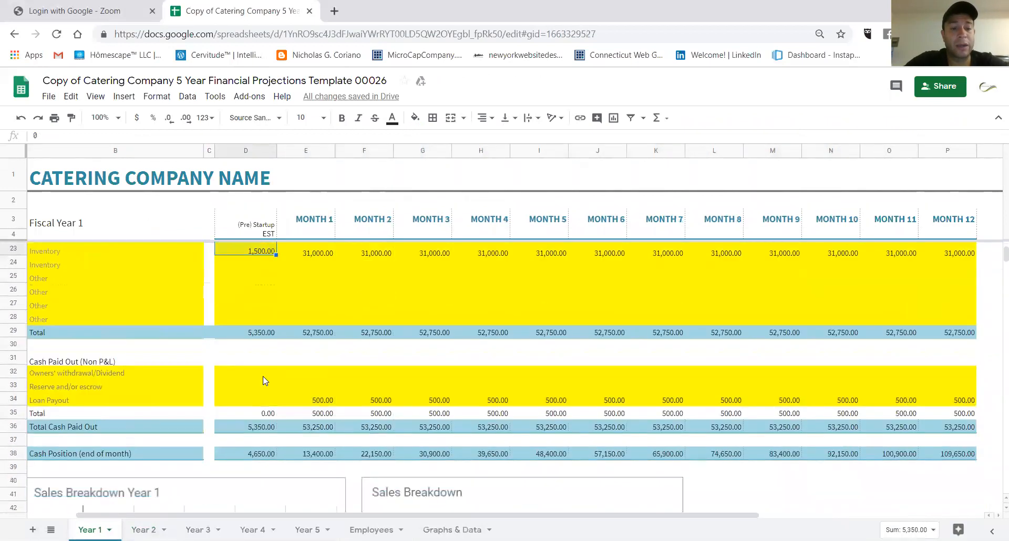
pyautogui.click(265, 335)
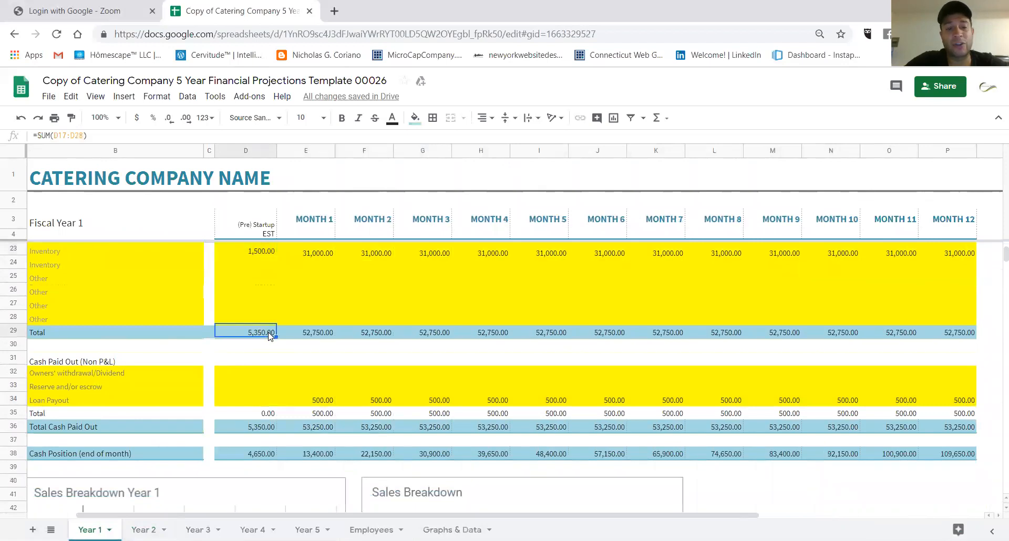
pyautogui.click(271, 454)
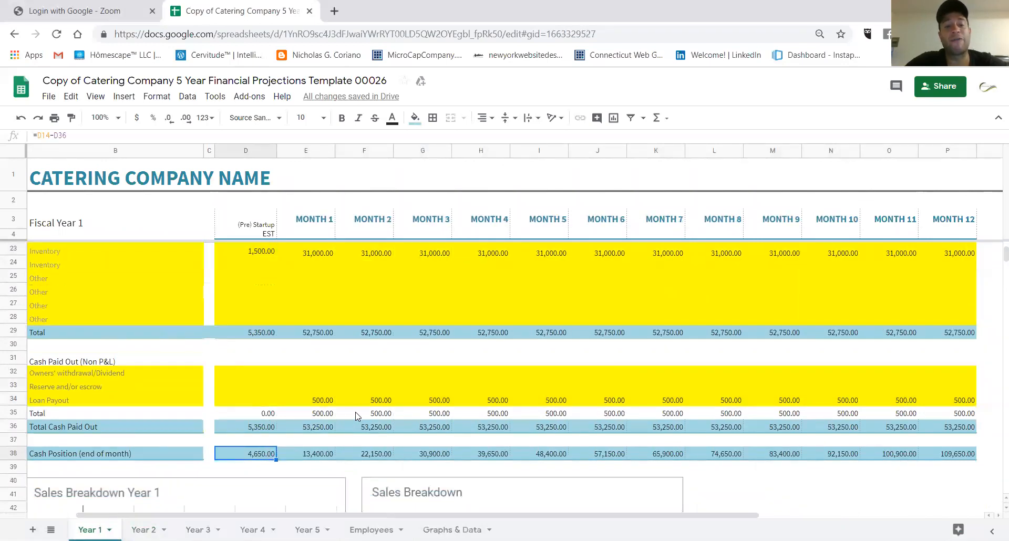
# Step: Trace how Month 1 Cash on Hand and the Hotels, Weddings and Other Catering revenue form Total Cash Available
pyautogui.scroll(6, 347, 399)
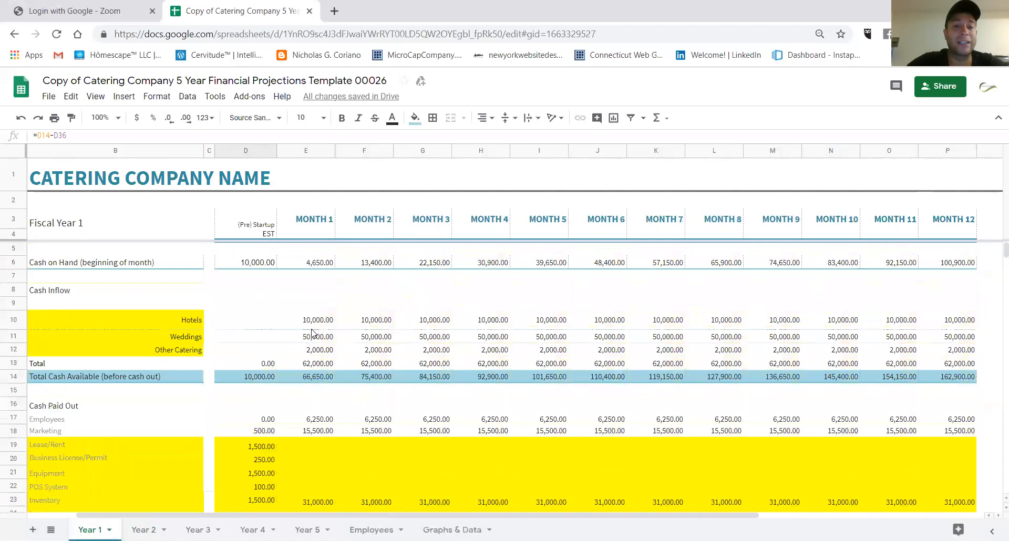
pyautogui.click(318, 263)
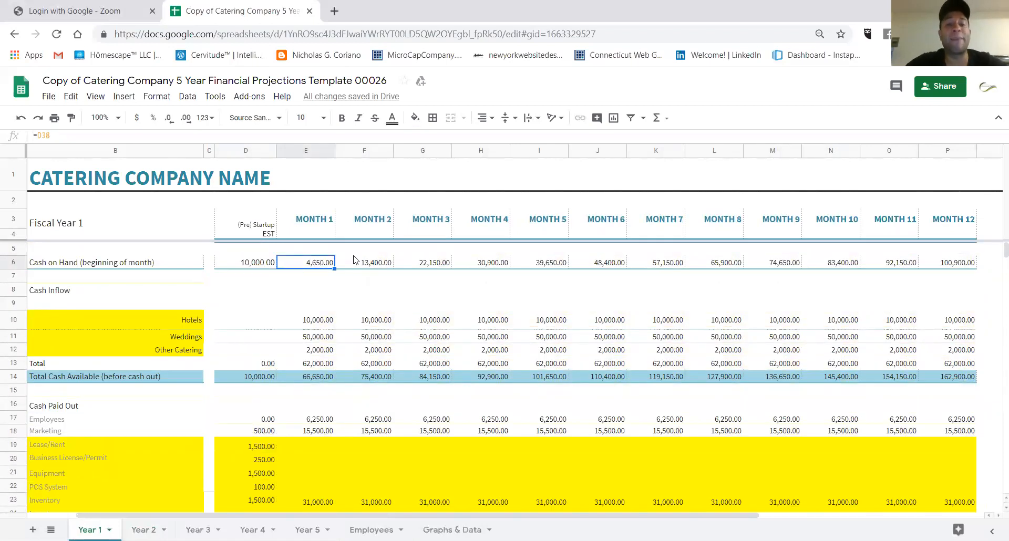
pyautogui.moveTo(318, 321); pyautogui.dragTo(323, 354)
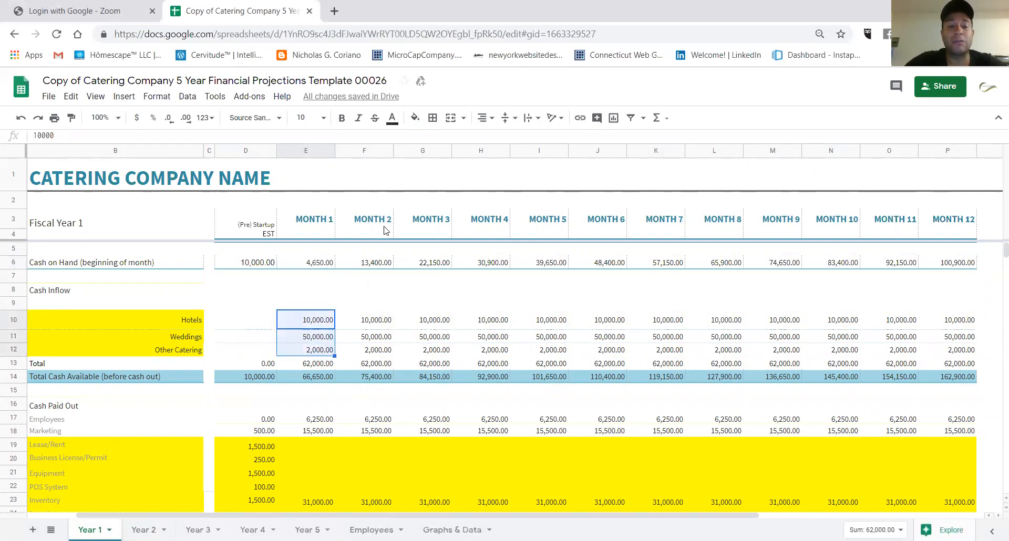
pyautogui.click(323, 379)
pyautogui.scroll(-3, 400, 372)
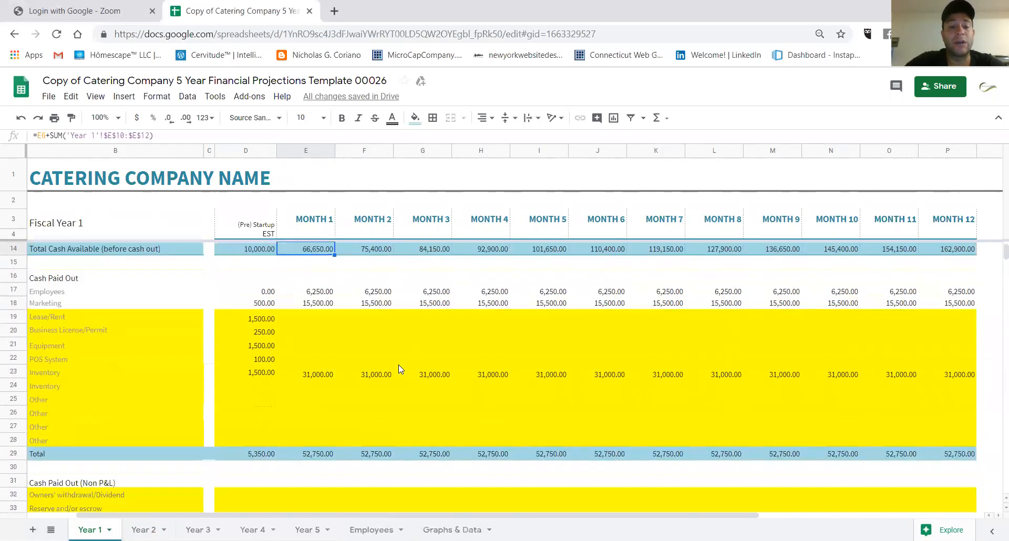
# Step: Trace the Month 1 expenses from Employees through Inventory and the Loan Payout into Total Cash Paid Out
pyautogui.moveTo(321, 303); pyautogui.dragTo(317, 384)
pyautogui.moveTo(299, 291); pyautogui.dragTo(316, 394)
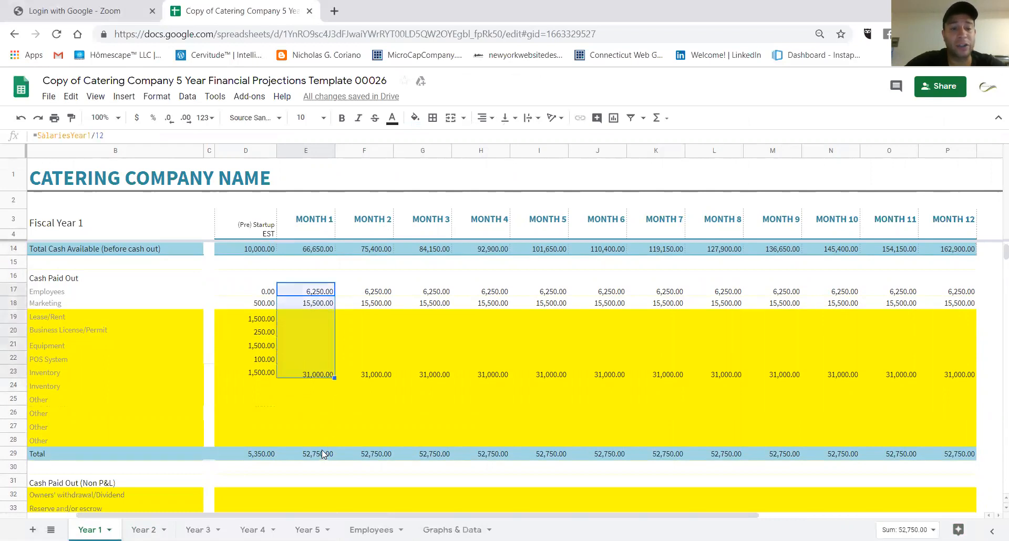
pyautogui.click(322, 455)
pyautogui.scroll(-3, 326, 441)
pyautogui.click(330, 402)
pyautogui.click(327, 428)
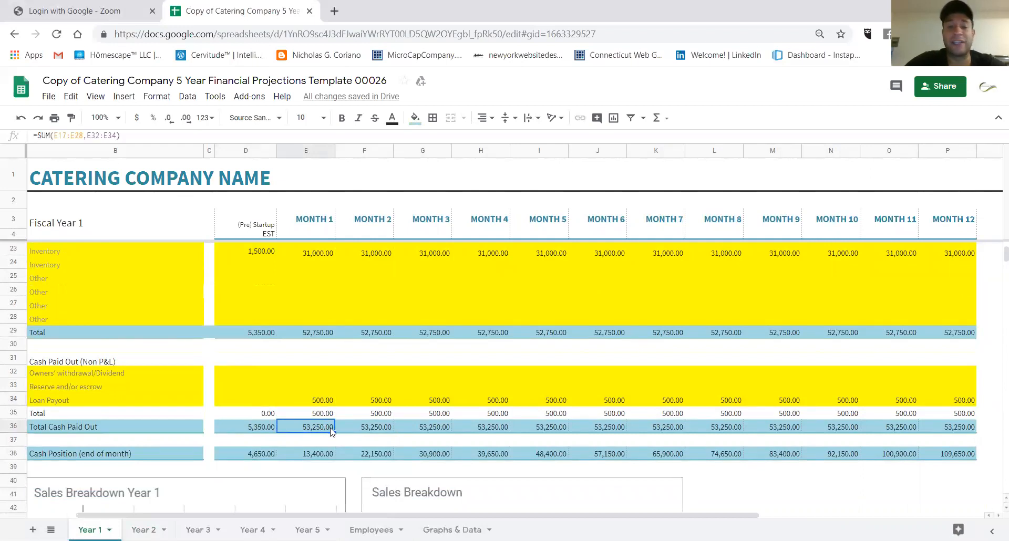
# Step: Compare the Month 1 end-of-month Cash Position with the Month 2 Cash on Hand formula
pyautogui.scroll(3, 324, 445)
pyautogui.scroll(-6, 324, 442)
pyautogui.click(322, 413)
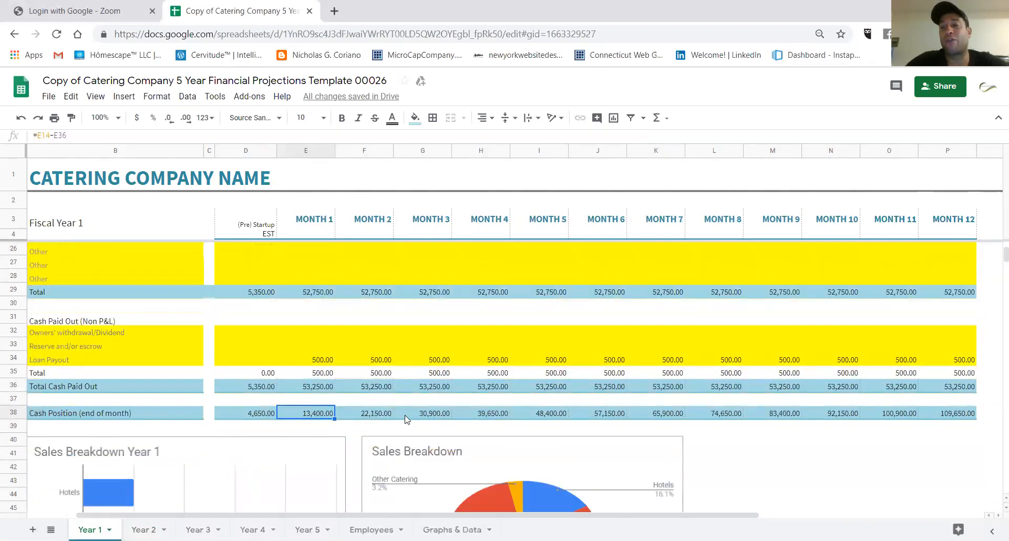
pyautogui.scroll(7, 402, 420)
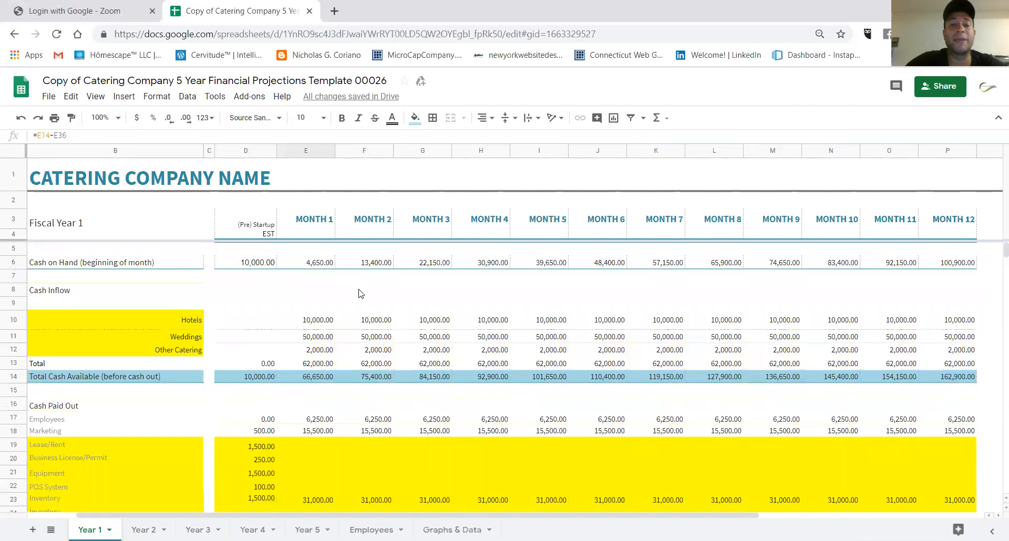
pyautogui.click(374, 264)
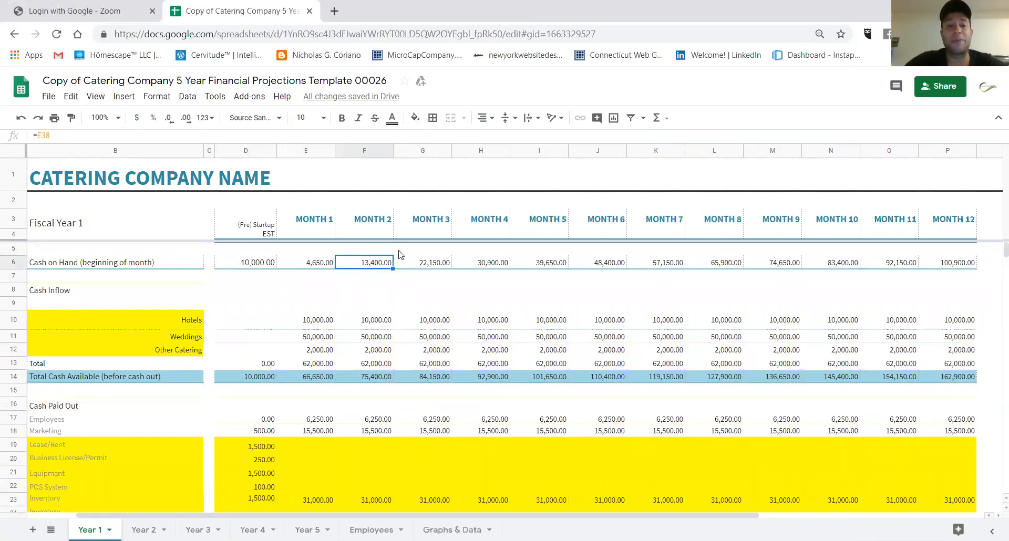
# Step: Trace the Month 2 expenses from Employees through Inventory and the Loan Payout into the end-of-month Cash Position
pyautogui.moveTo(390, 321); pyautogui.dragTo(384, 454)
pyautogui.scroll(-2, 386, 355)
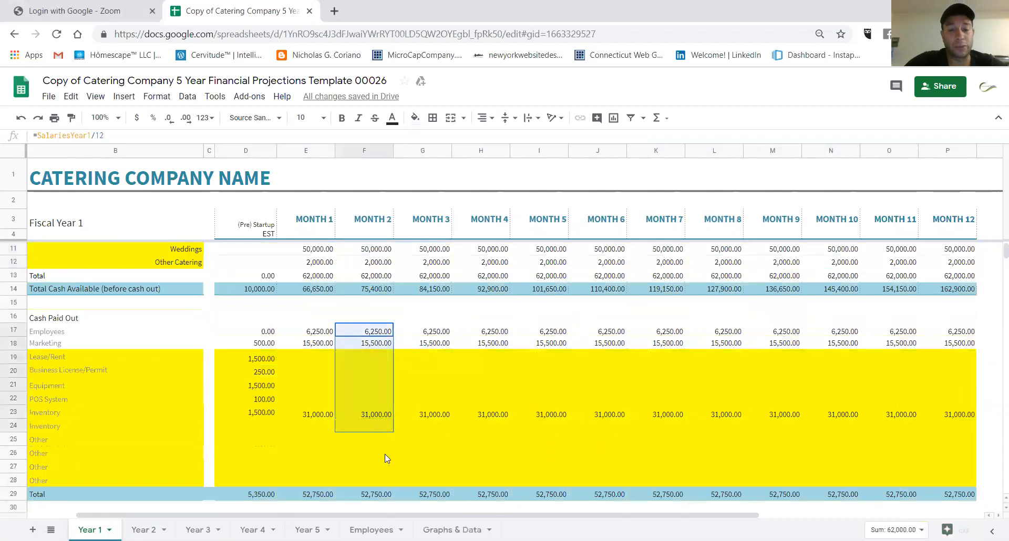
pyautogui.scroll(-3, 384, 453)
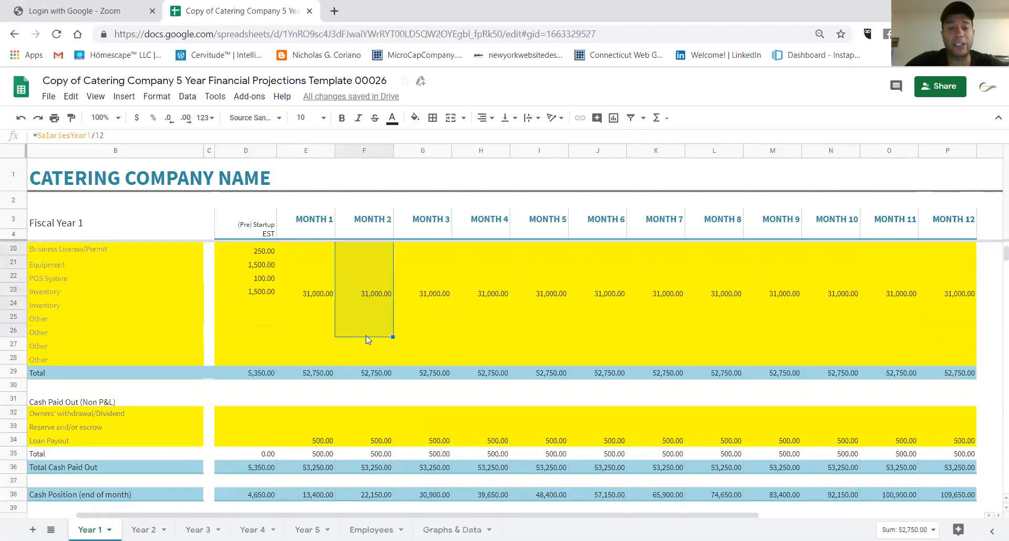
pyautogui.click(382, 440)
pyautogui.scroll(-1, 384, 427)
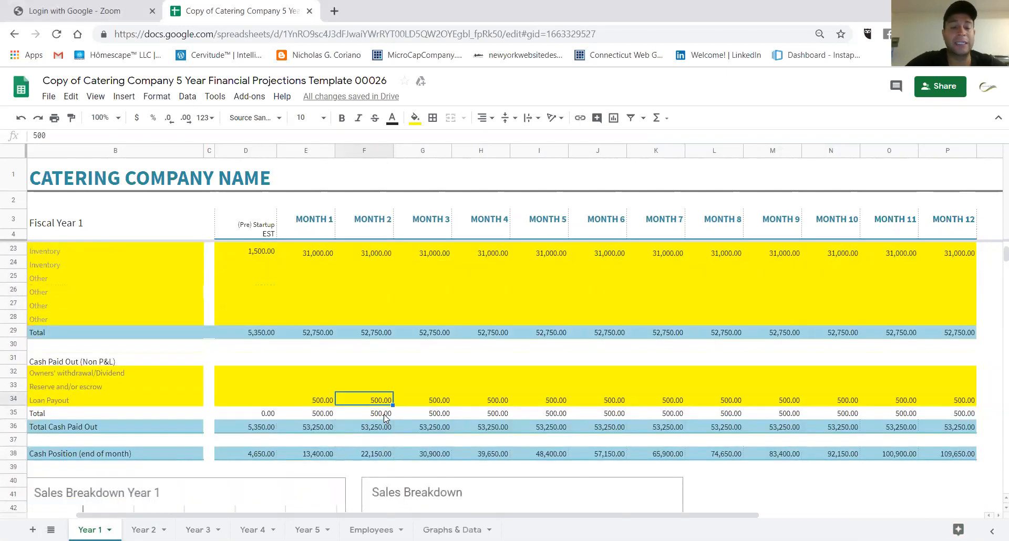
pyautogui.click(376, 453)
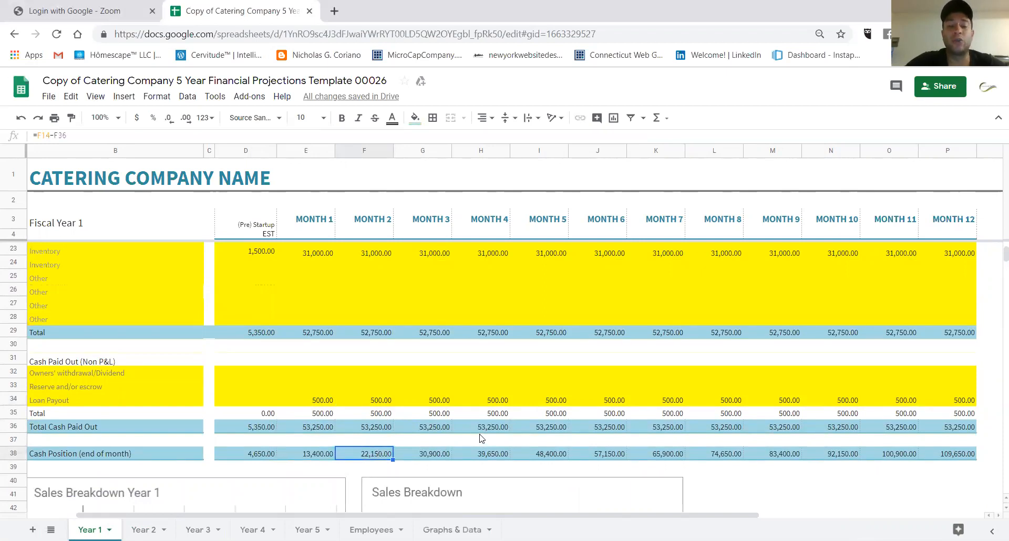
# Step: Check the Month 3 Cash on Hand formula, and compare the whole Cash on Hand row with the Cash Position row
pyautogui.scroll(6, 479, 438)
pyautogui.click(428, 263)
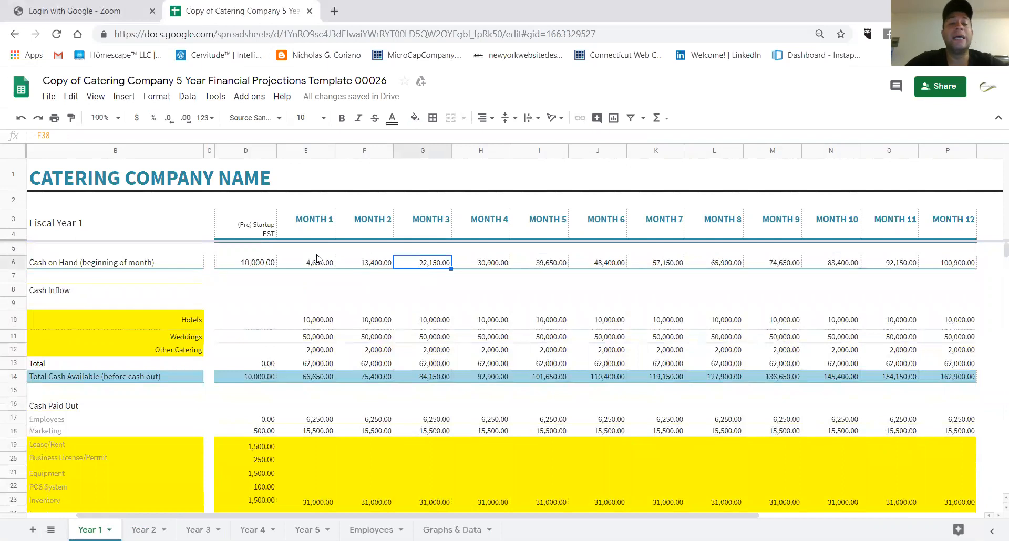
pyautogui.click(14, 262)
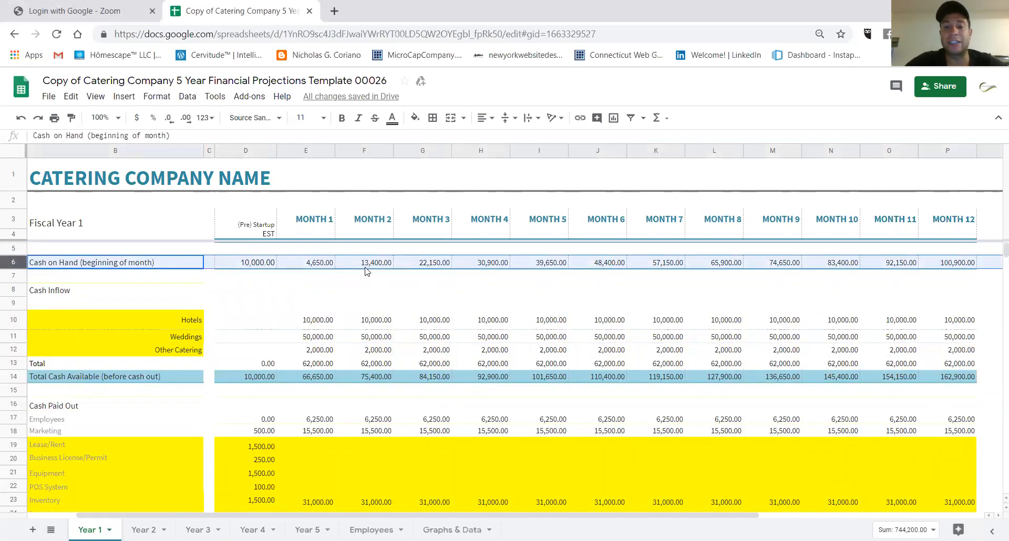
pyautogui.scroll(-6, 363, 273)
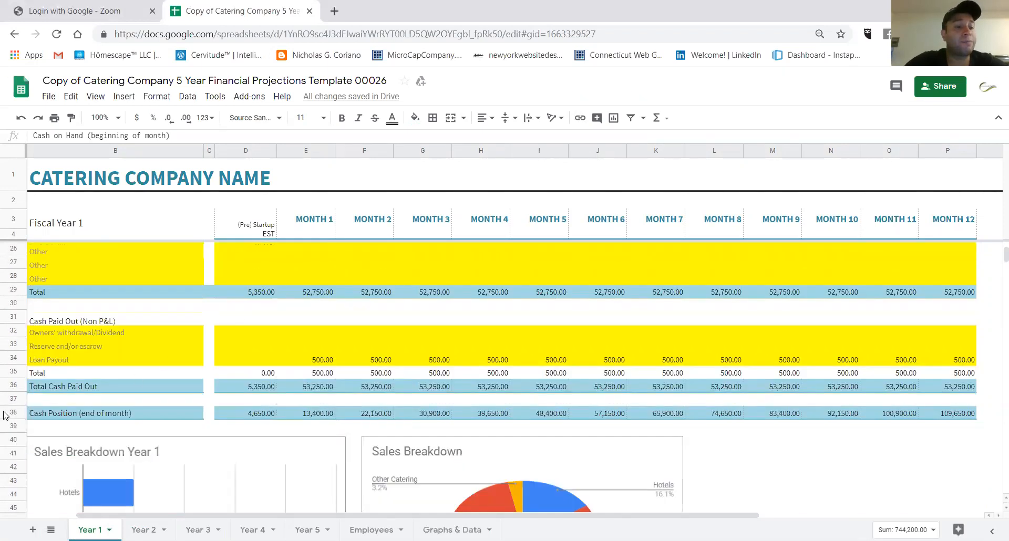
pyautogui.click(12, 413)
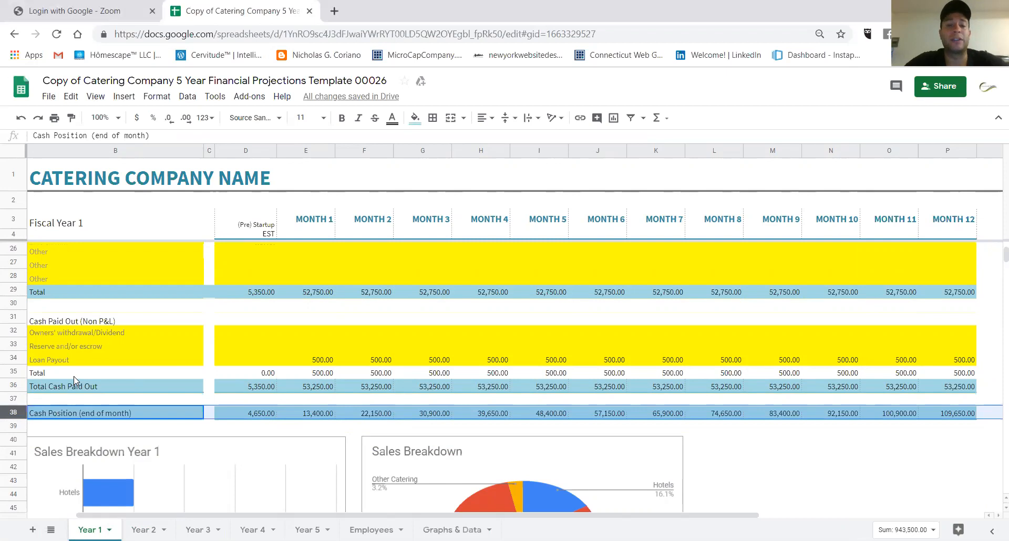
# Step: Examine the Year 1 Sales Breakdown charts, including the Weddings share, and the Pre Startup Expenses charts
pyautogui.scroll(-5, 196, 348)
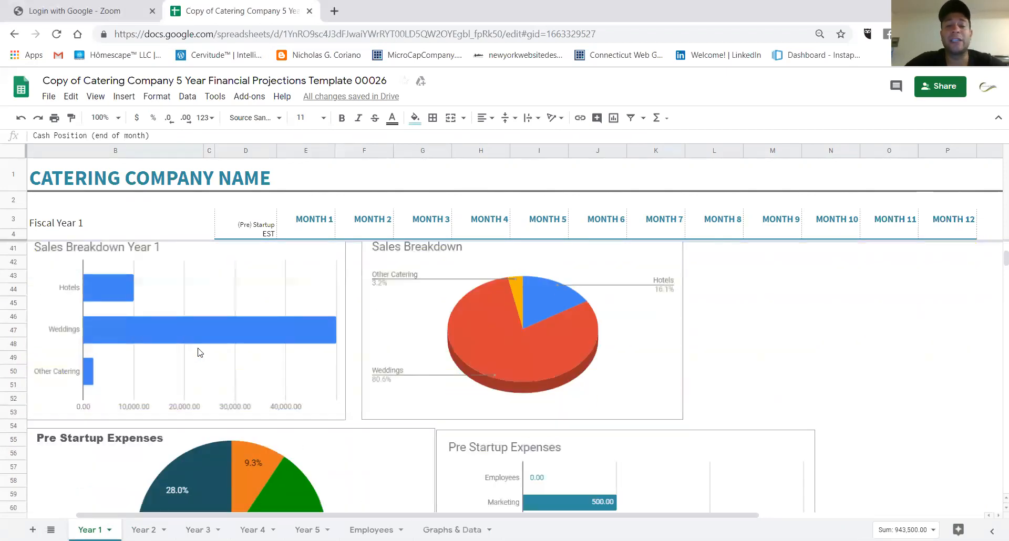
pyautogui.click(656, 338)
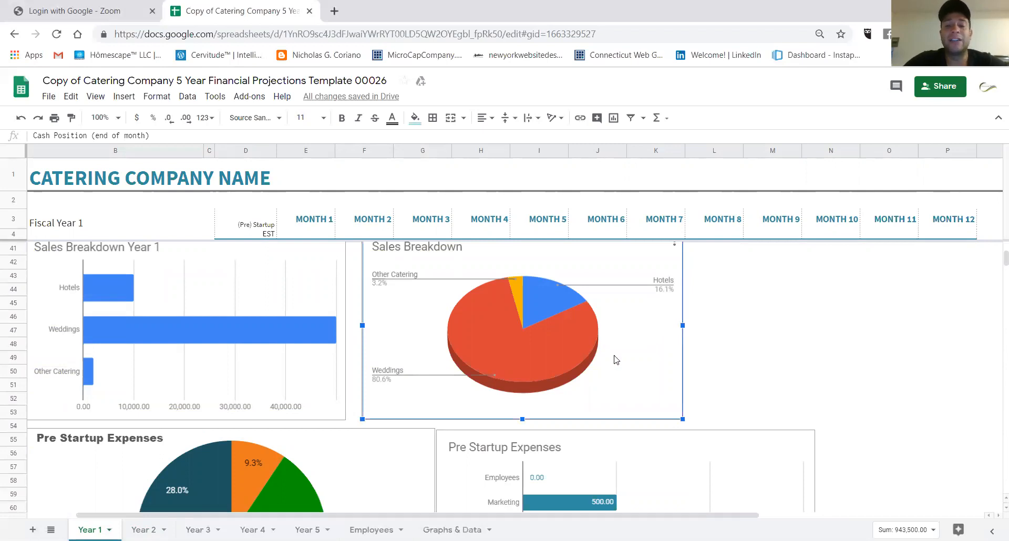
pyautogui.moveTo(509, 311)
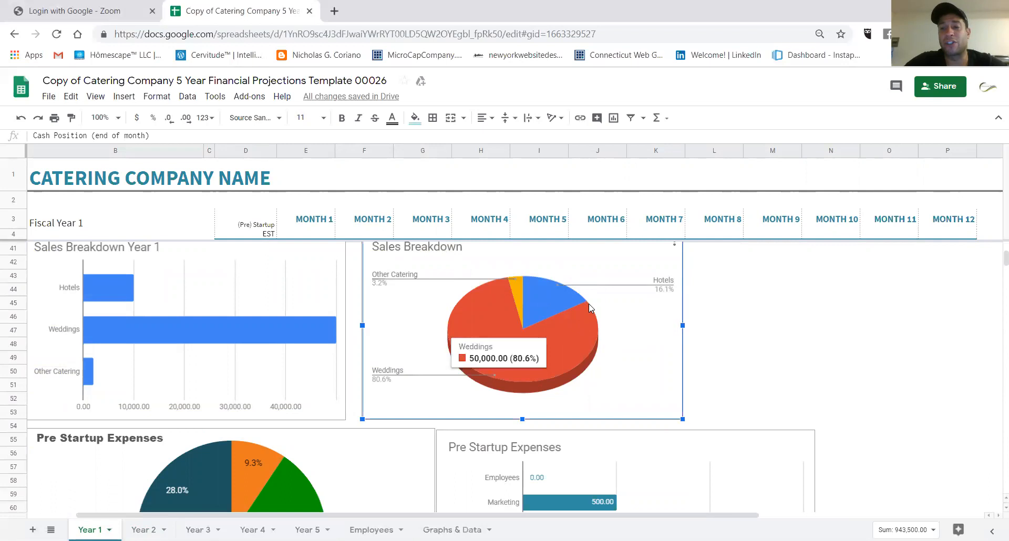
pyautogui.scroll(-3, 588, 304)
pyautogui.scroll(-2, 588, 306)
pyautogui.scroll(3, 589, 306)
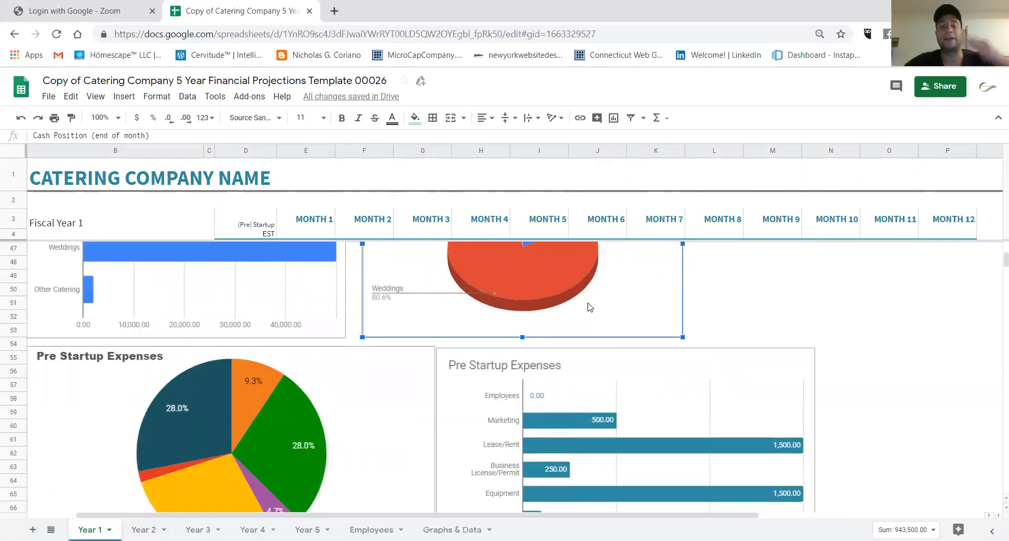
pyautogui.scroll(2, 588, 307)
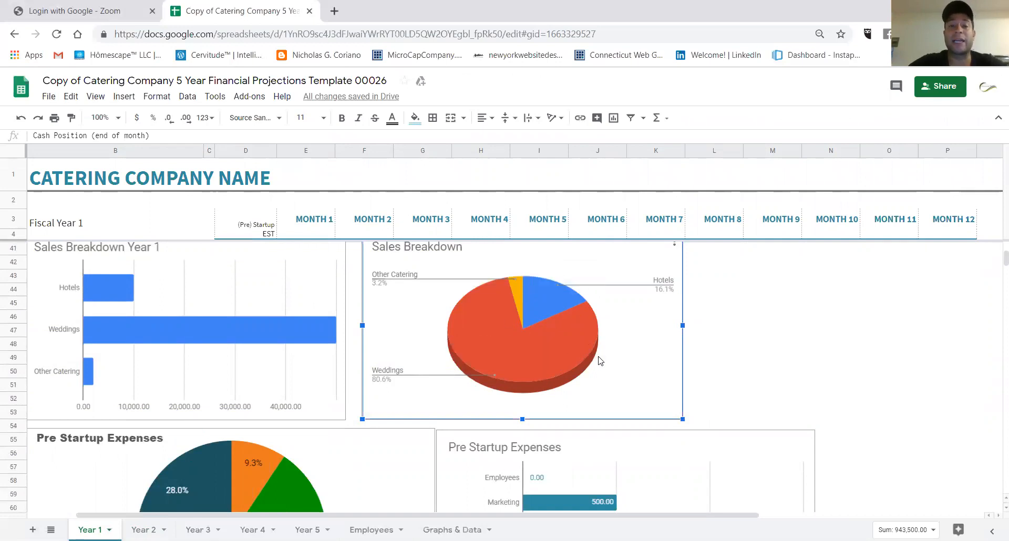
# Step: Inspect the Month 1 Marketing formula and the Marketing row among the Year 1 expenses
pyautogui.scroll(5, 467, 377)
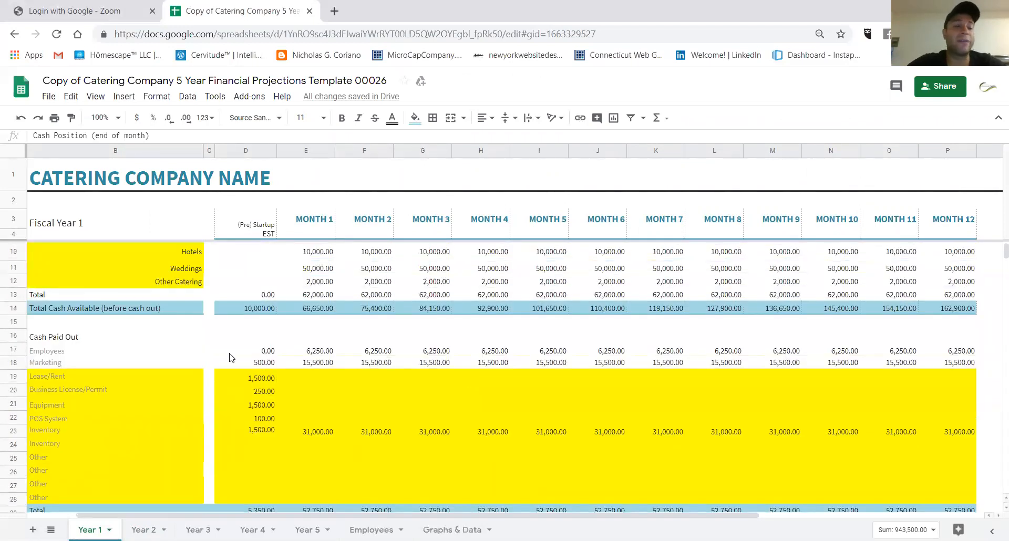
pyautogui.click(327, 366)
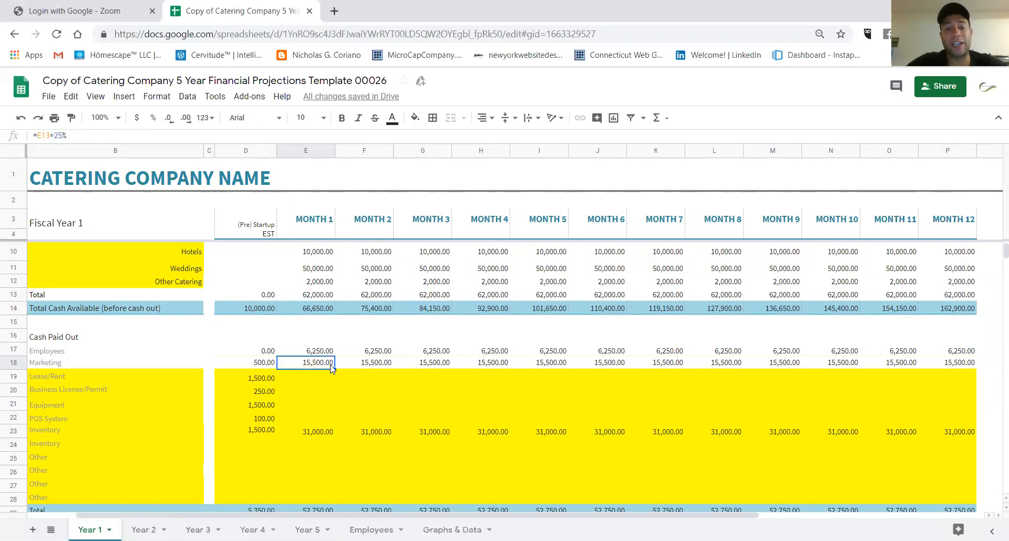
pyautogui.click(13, 363)
pyautogui.click(316, 367)
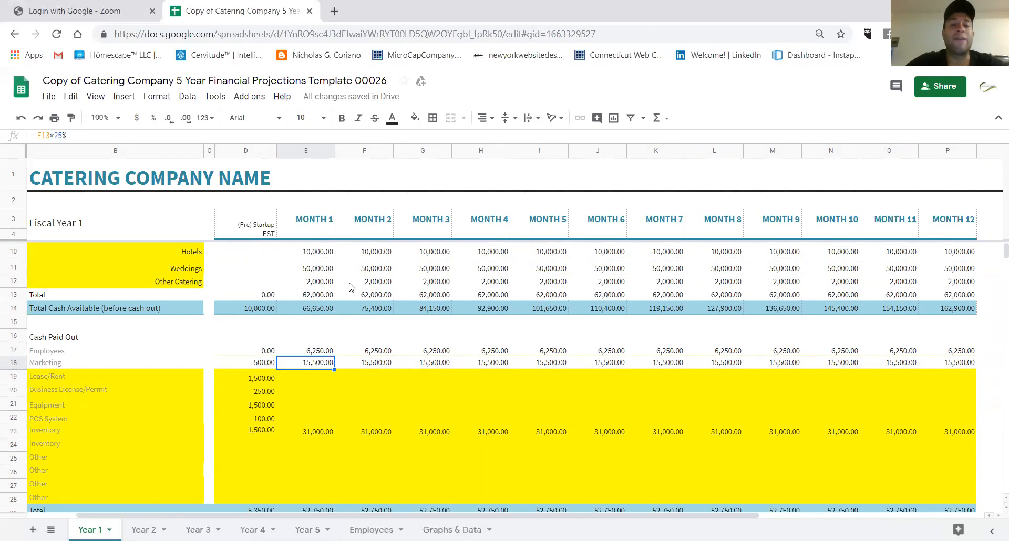
# Step: On the Year 2 sheet, change the Month 1 Marketing formula to =E13*25% so it uses the total cash inflow
pyautogui.click(151, 532)
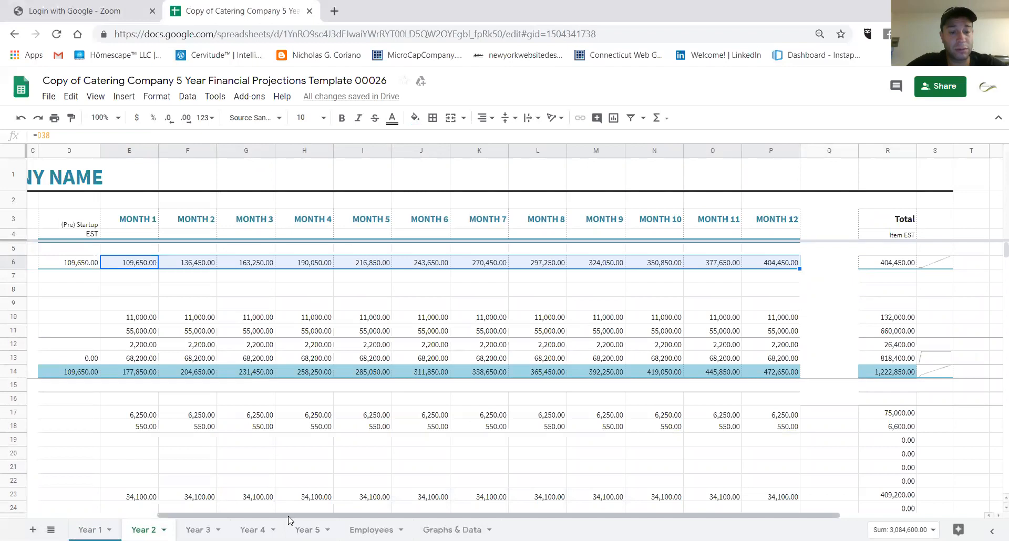
pyautogui.moveTo(284, 518); pyautogui.dragTo(229, 517)
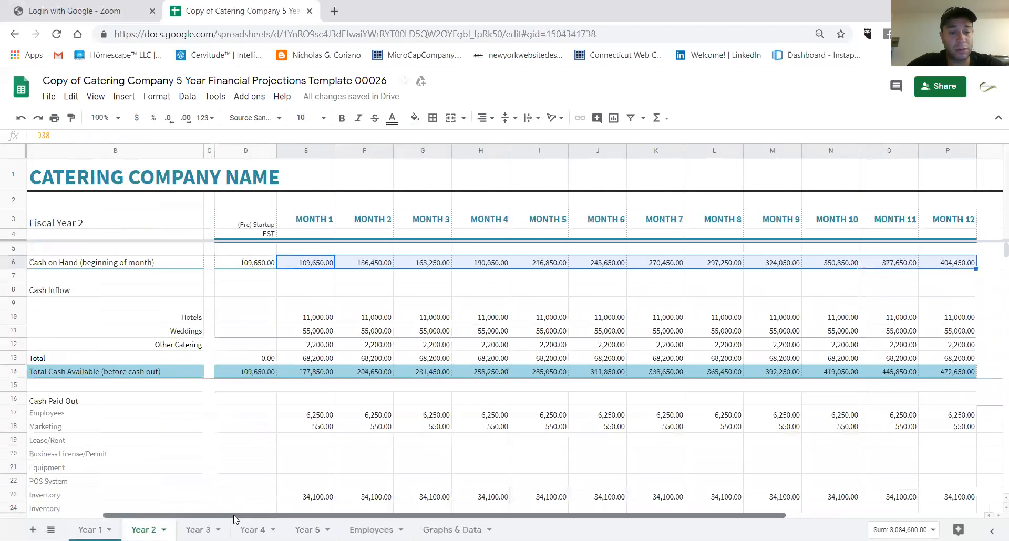
pyautogui.click(324, 417)
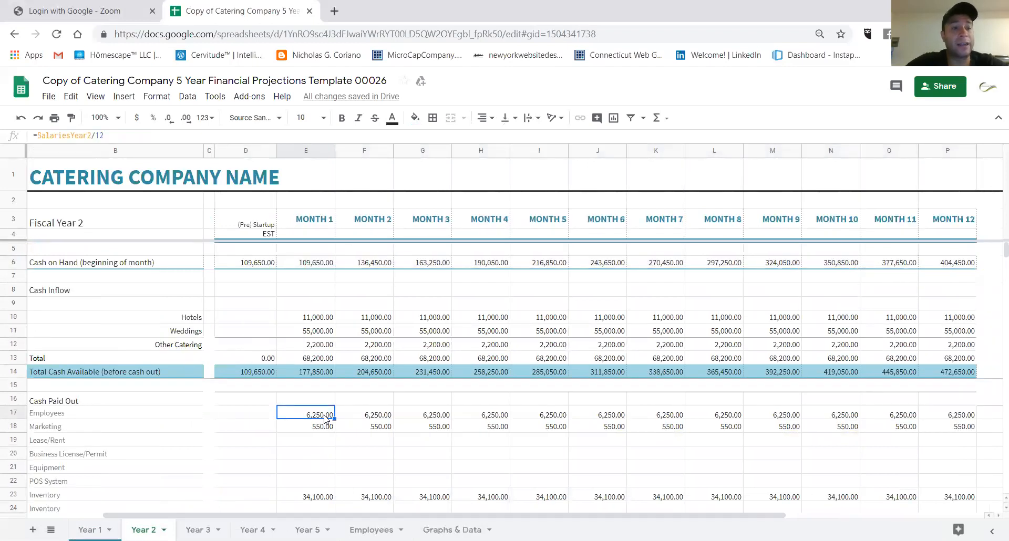
pyautogui.click(330, 429)
pyautogui.doubleClick(329, 428)
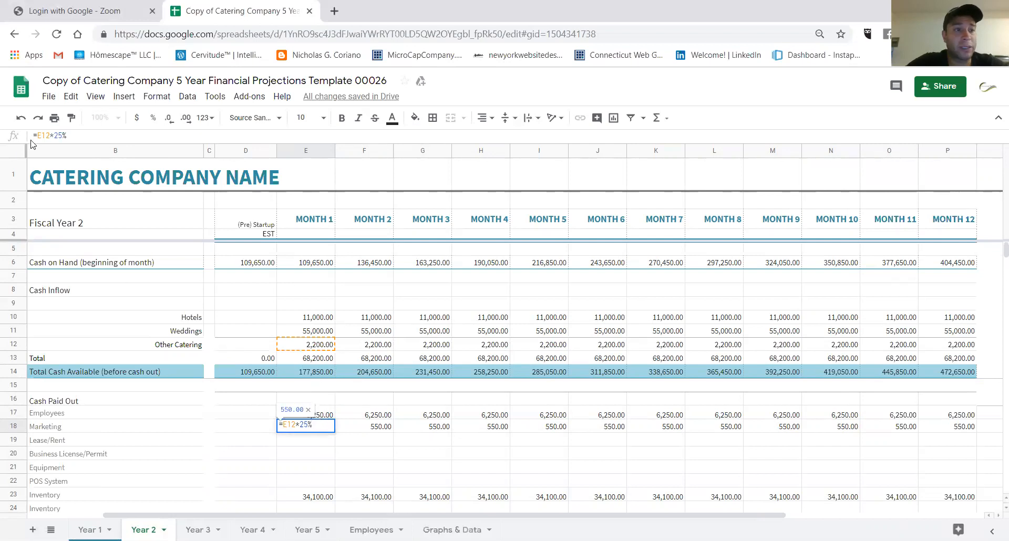
pyautogui.click(51, 135)
pyautogui.press('BackSpace')
pyautogui.write('3')
pyautogui.press('Return')
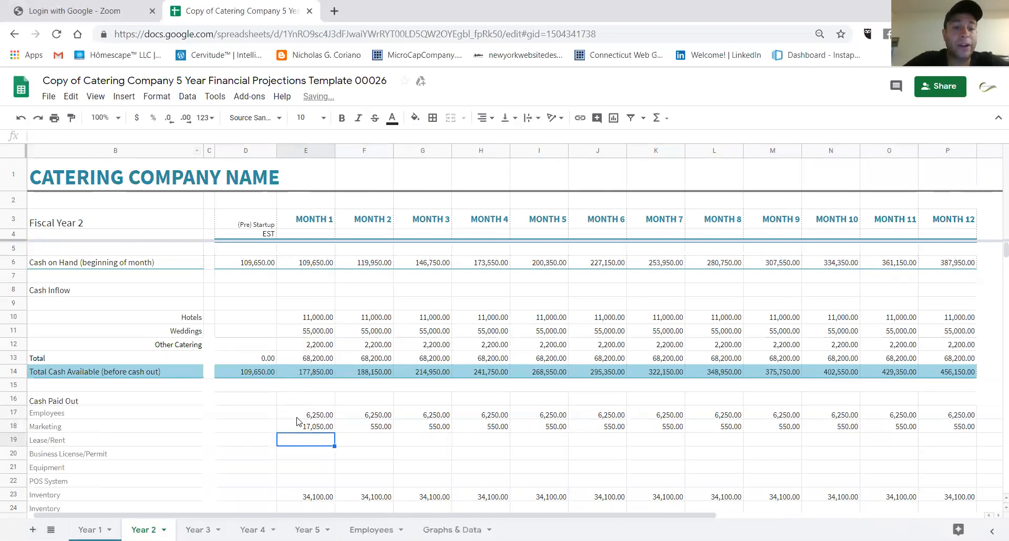
# Step: Copy the Year 2 Month 1 Marketing formula across the row through Month 12
pyautogui.click(318, 428)
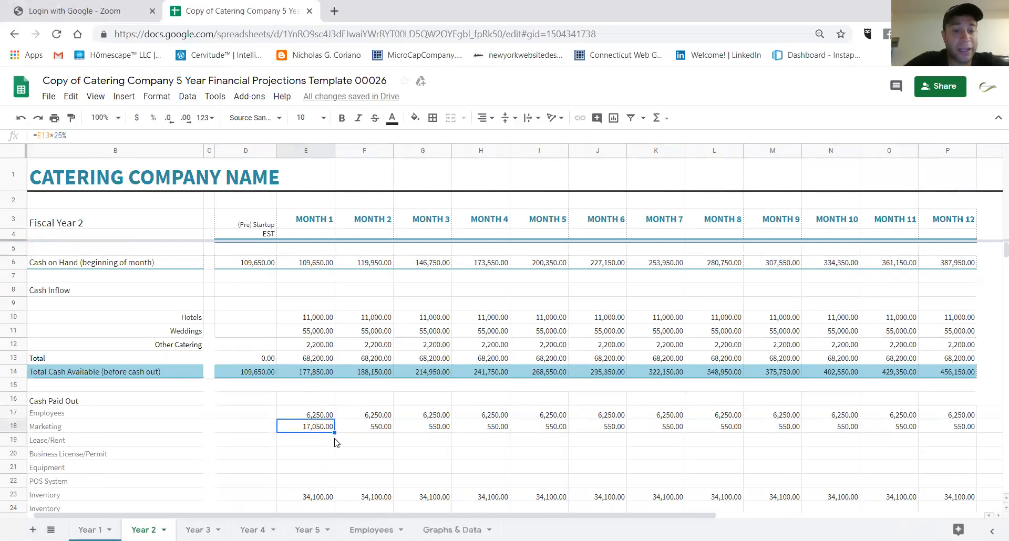
pyautogui.moveTo(334, 432); pyautogui.dragTo(788, 424)
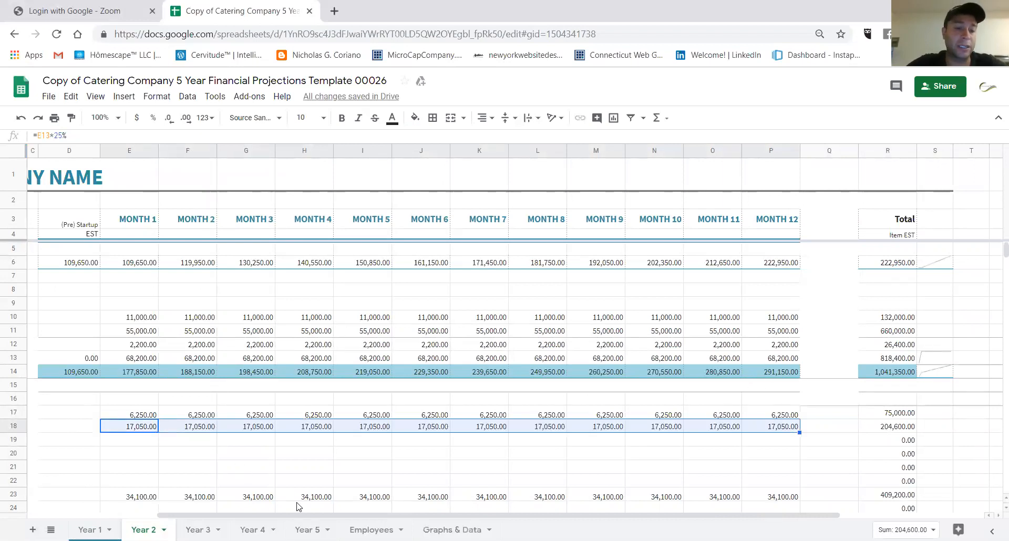
pyautogui.moveTo(308, 516); pyautogui.dragTo(197, 516)
# Step: Return to the Year 1 sheet and check the Month 1 formulas for the cash inflow Total and Inventory
pyautogui.click(89, 529)
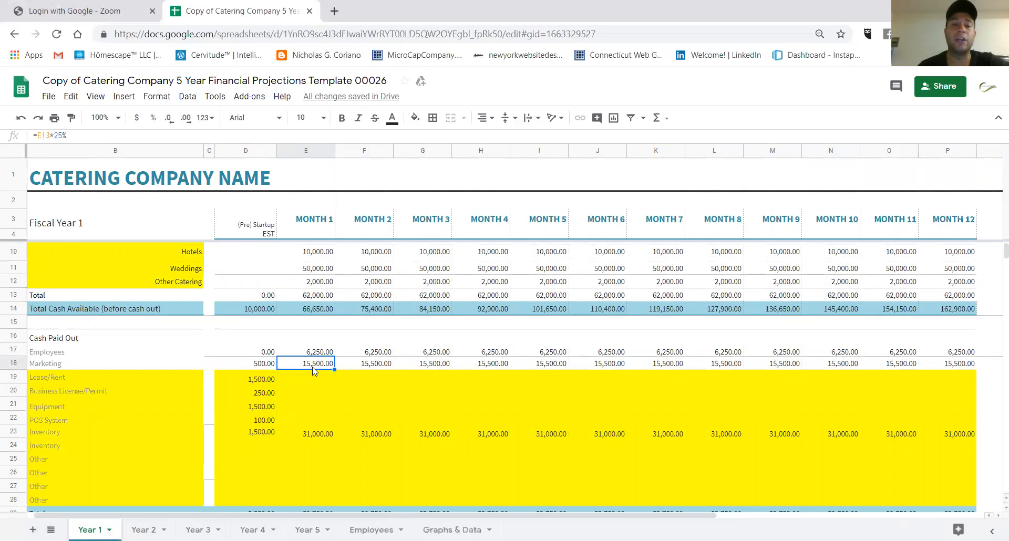
pyautogui.click(312, 297)
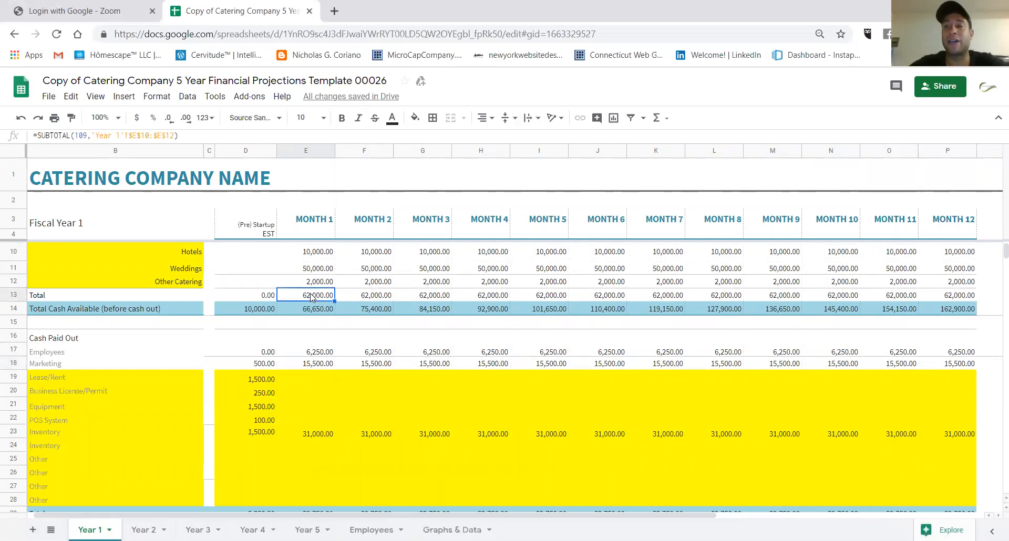
pyautogui.click(321, 432)
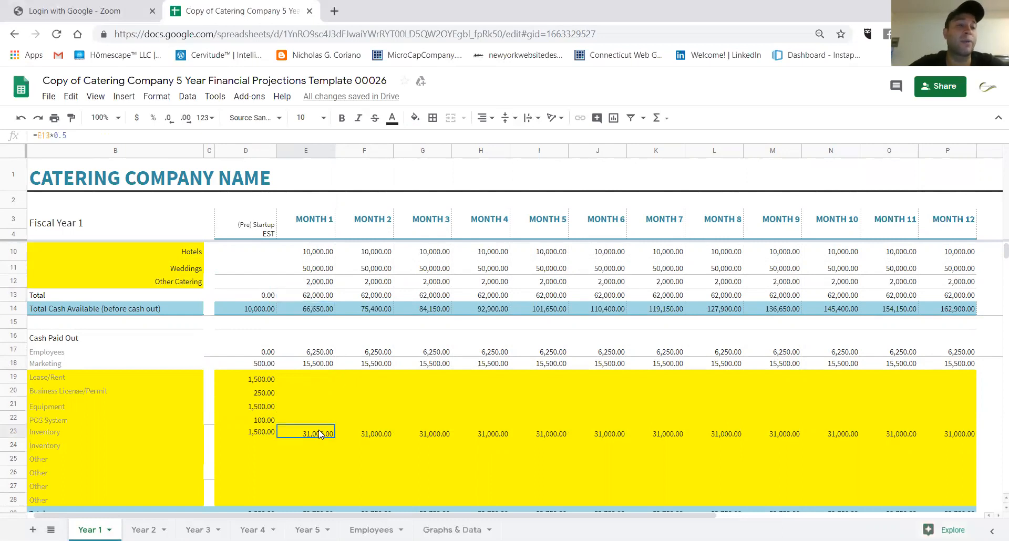
# Step: Set the Year 1 Month 1 Marketing expense to 10% of the inflow total with the formula =E13*.10
pyautogui.click(326, 363)
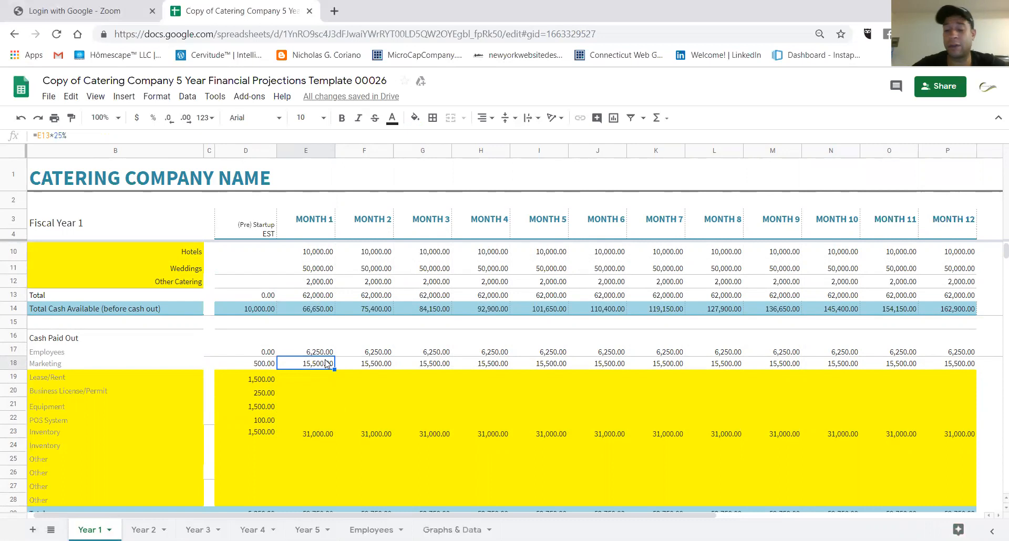
pyautogui.write('=')
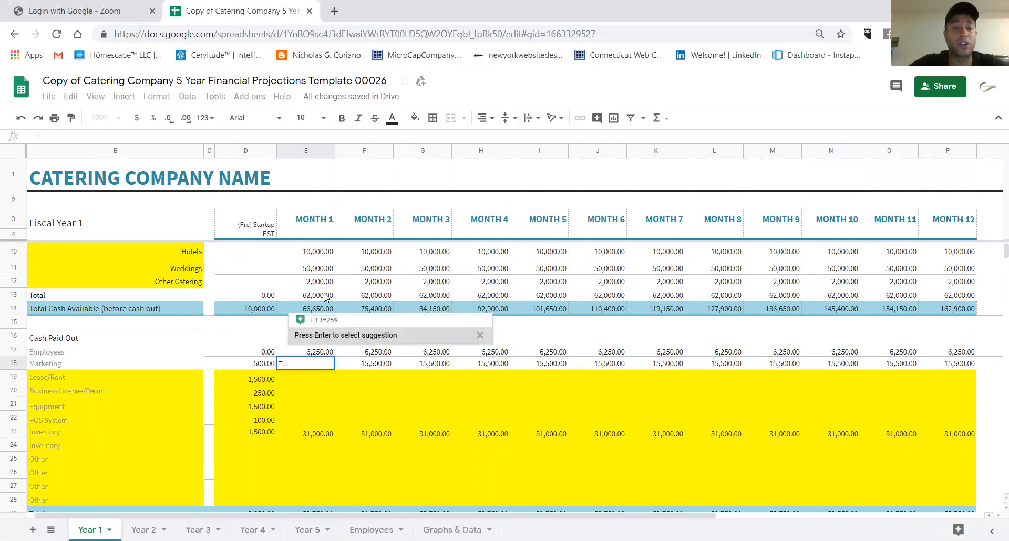
pyautogui.click(324, 297)
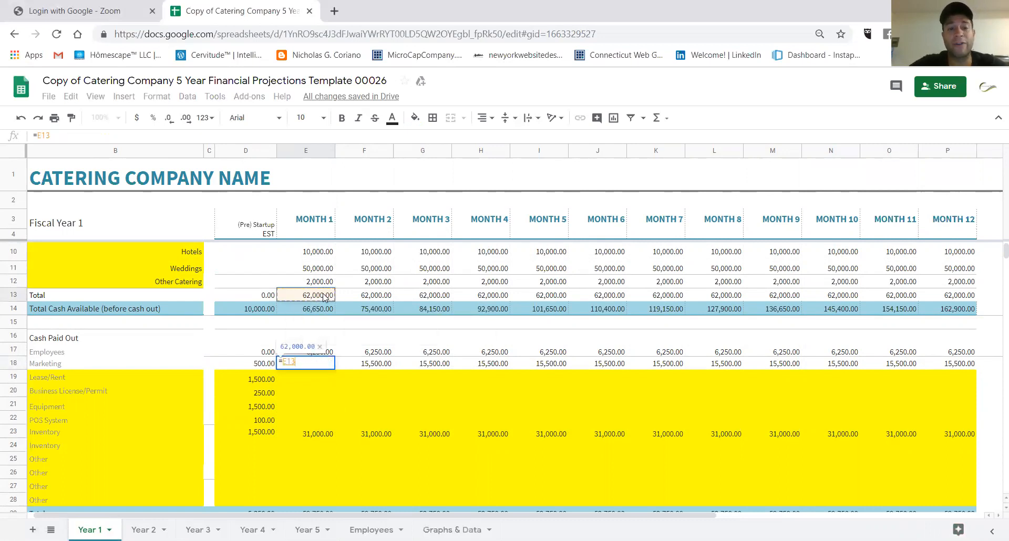
pyautogui.write('*')
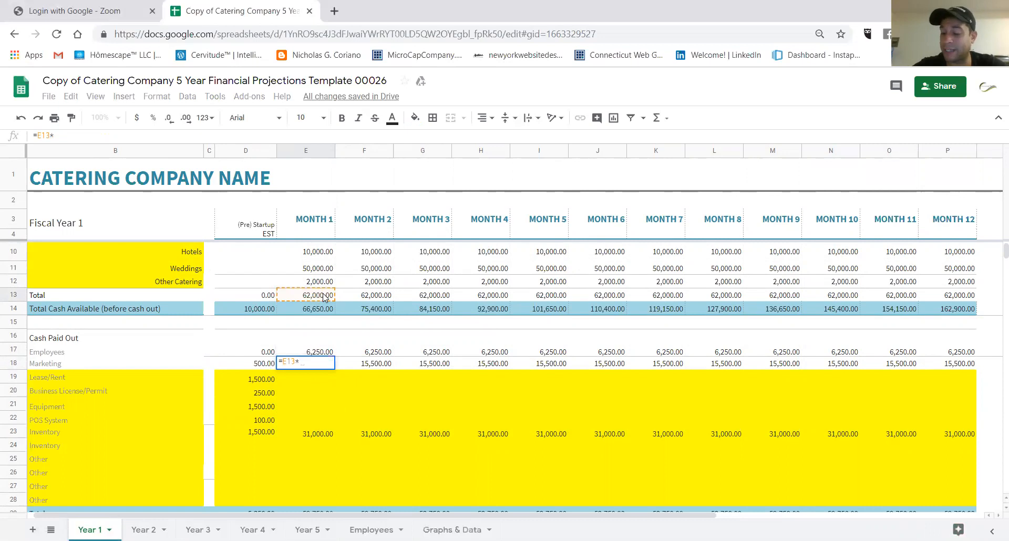
pyautogui.write('.10')
pyautogui.press('Return')
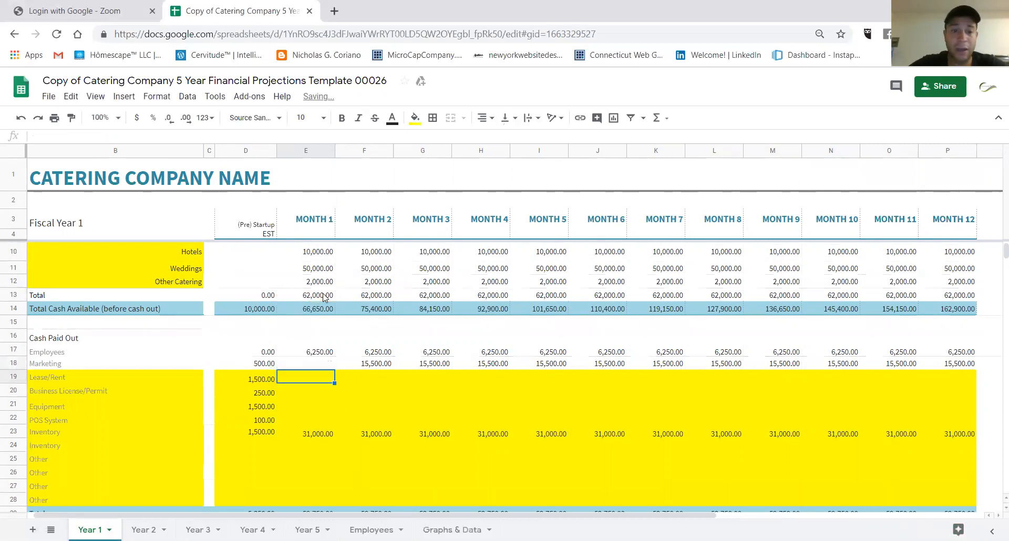
# Step: Copy the Year 1 Month 1 Marketing formula across the row through Month 12
pyautogui.press('Up')
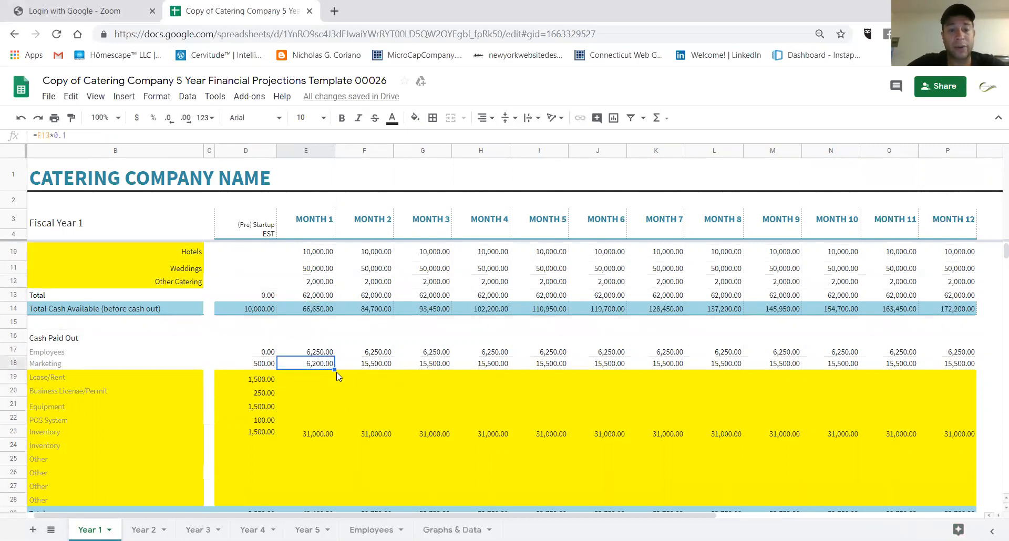
pyautogui.moveTo(334, 369); pyautogui.dragTo(787, 355)
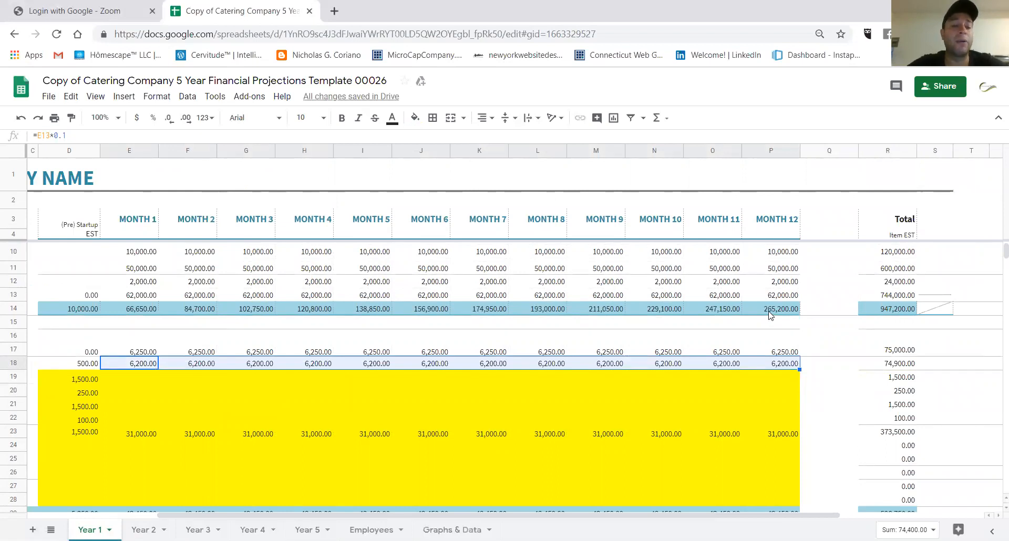
pyautogui.moveTo(347, 517); pyautogui.dragTo(216, 517)
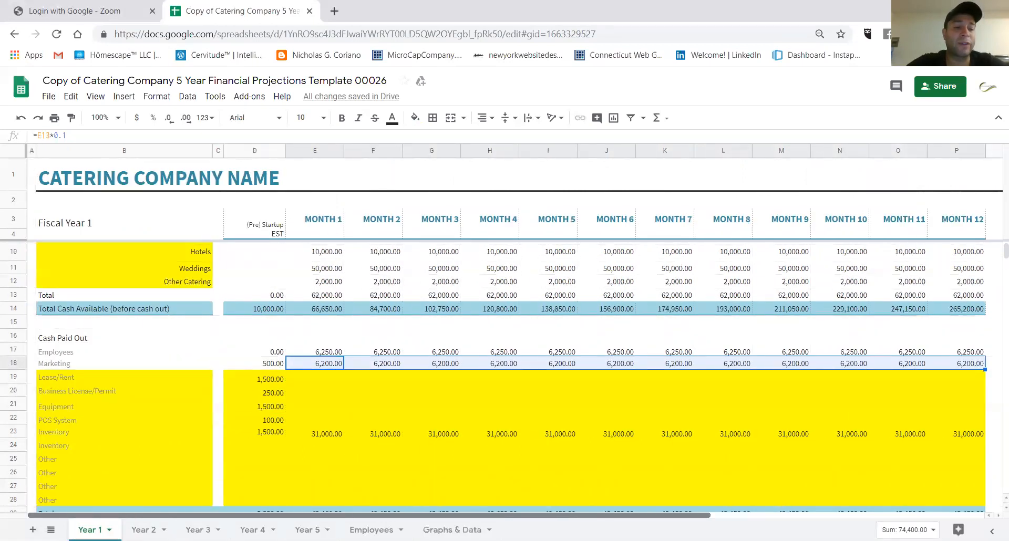